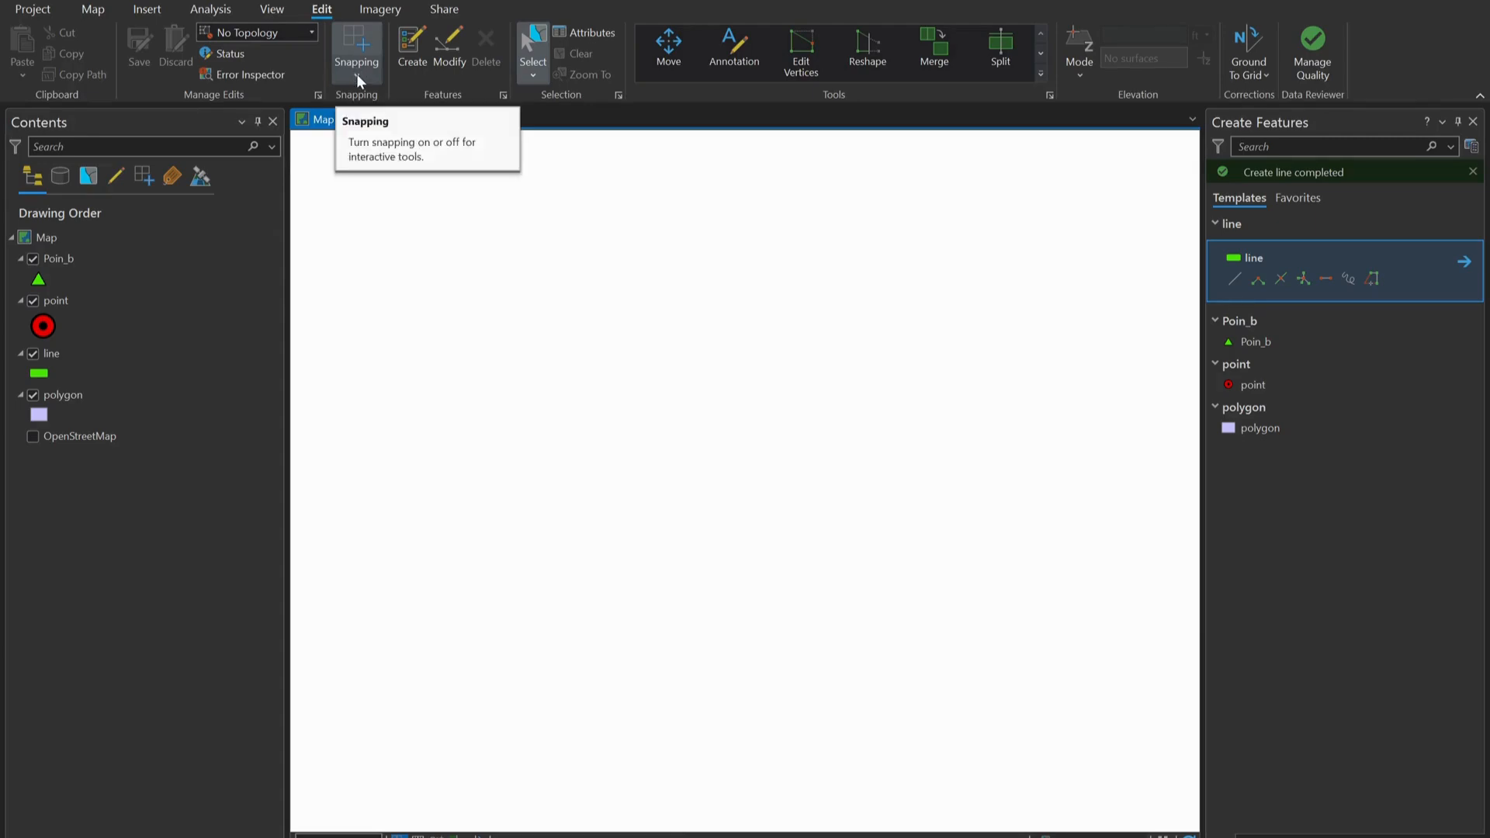
{"action": "left_click", "coordinate": [356, 75]}
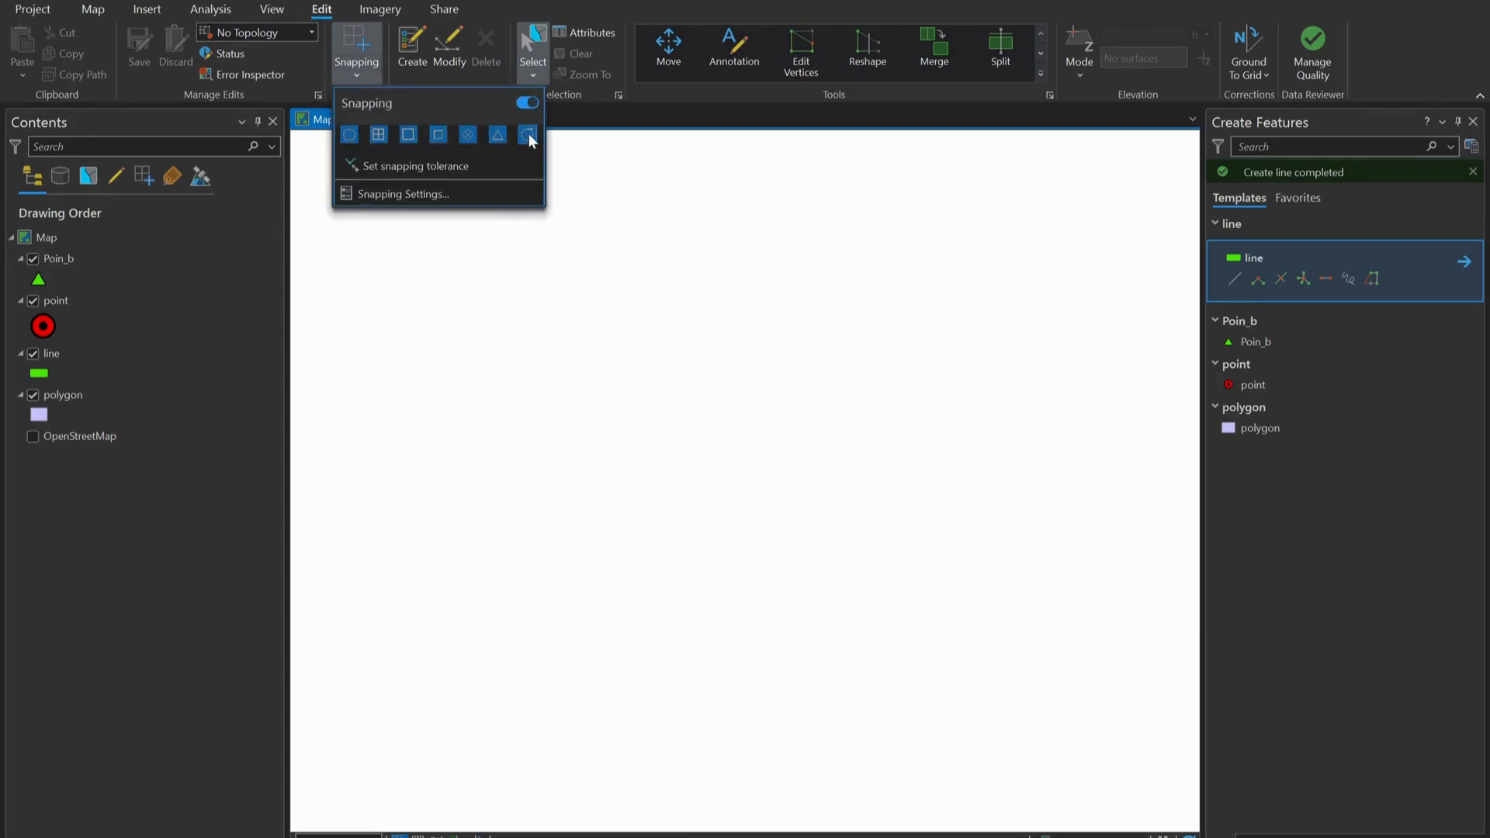
{"action": "left_click", "coordinate": [609, 346]}
{"action": "left_click", "coordinate": [119, 260]}
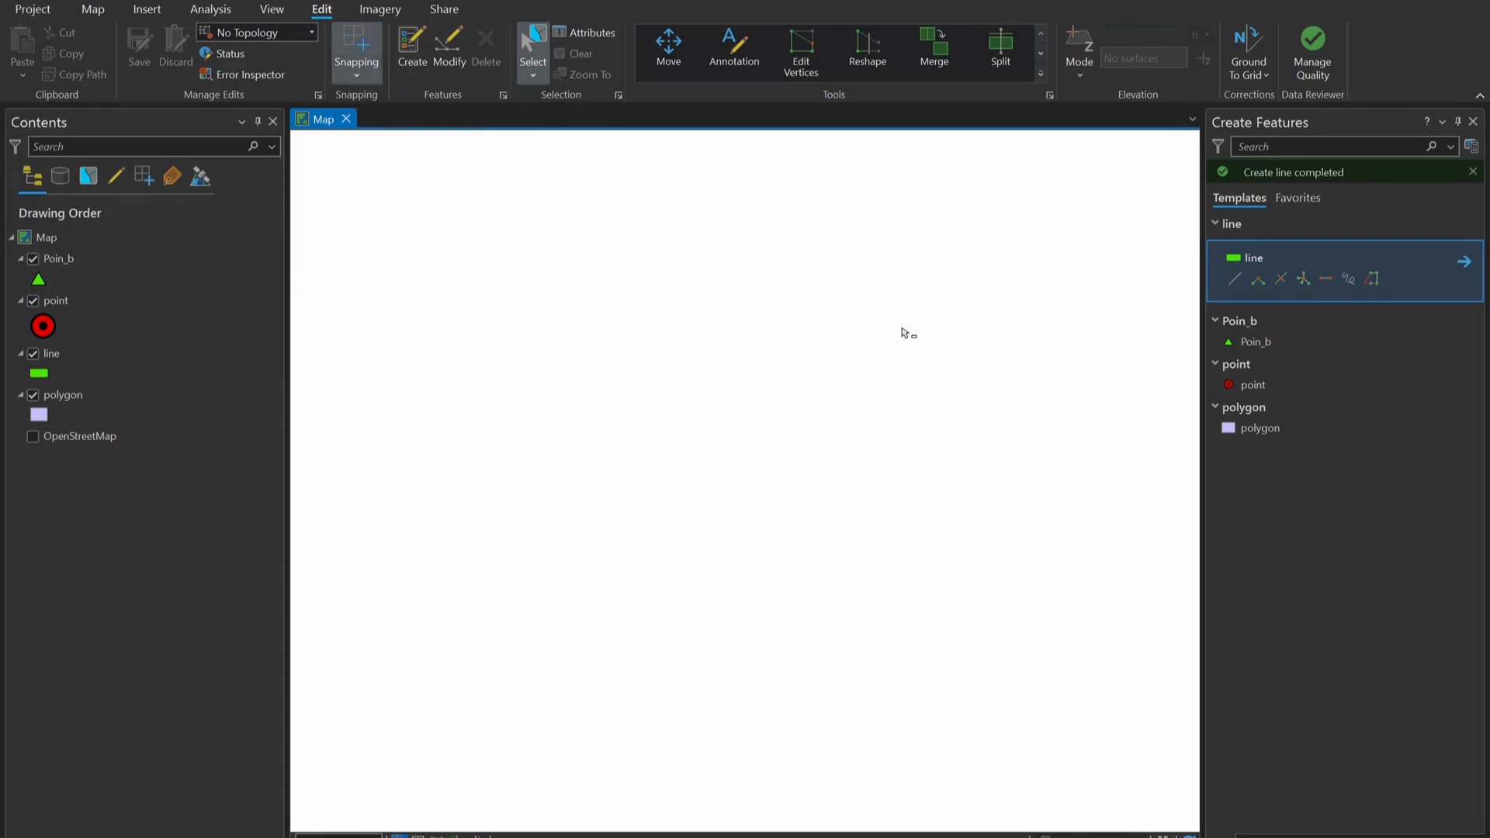
- Limit snapping to the Point type and create a point feature in the upper-left part of the map
{"action": "left_click", "coordinate": [365, 77]}
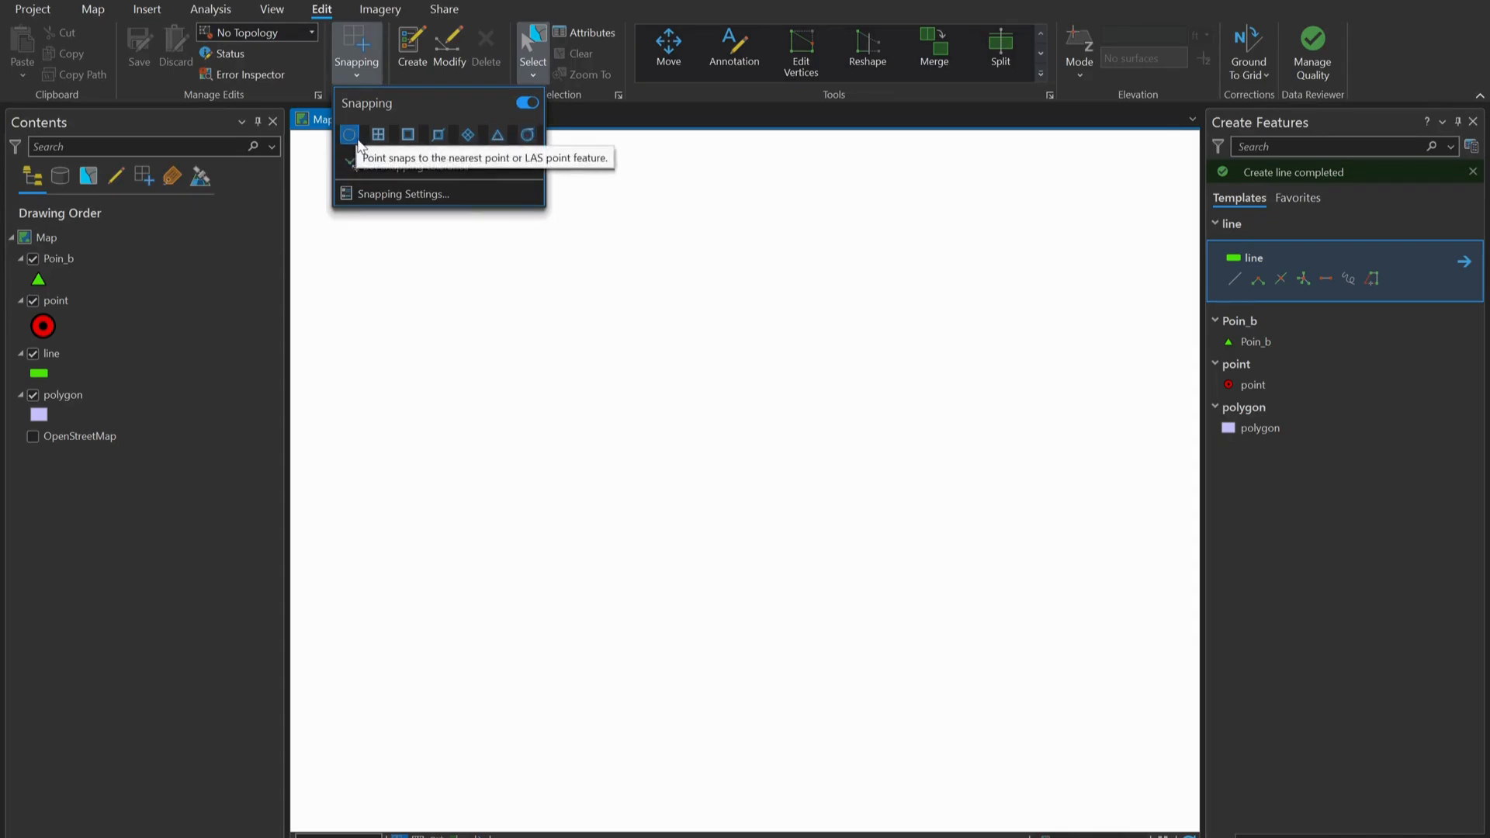
{"action": "left_click", "coordinate": [1242, 388]}
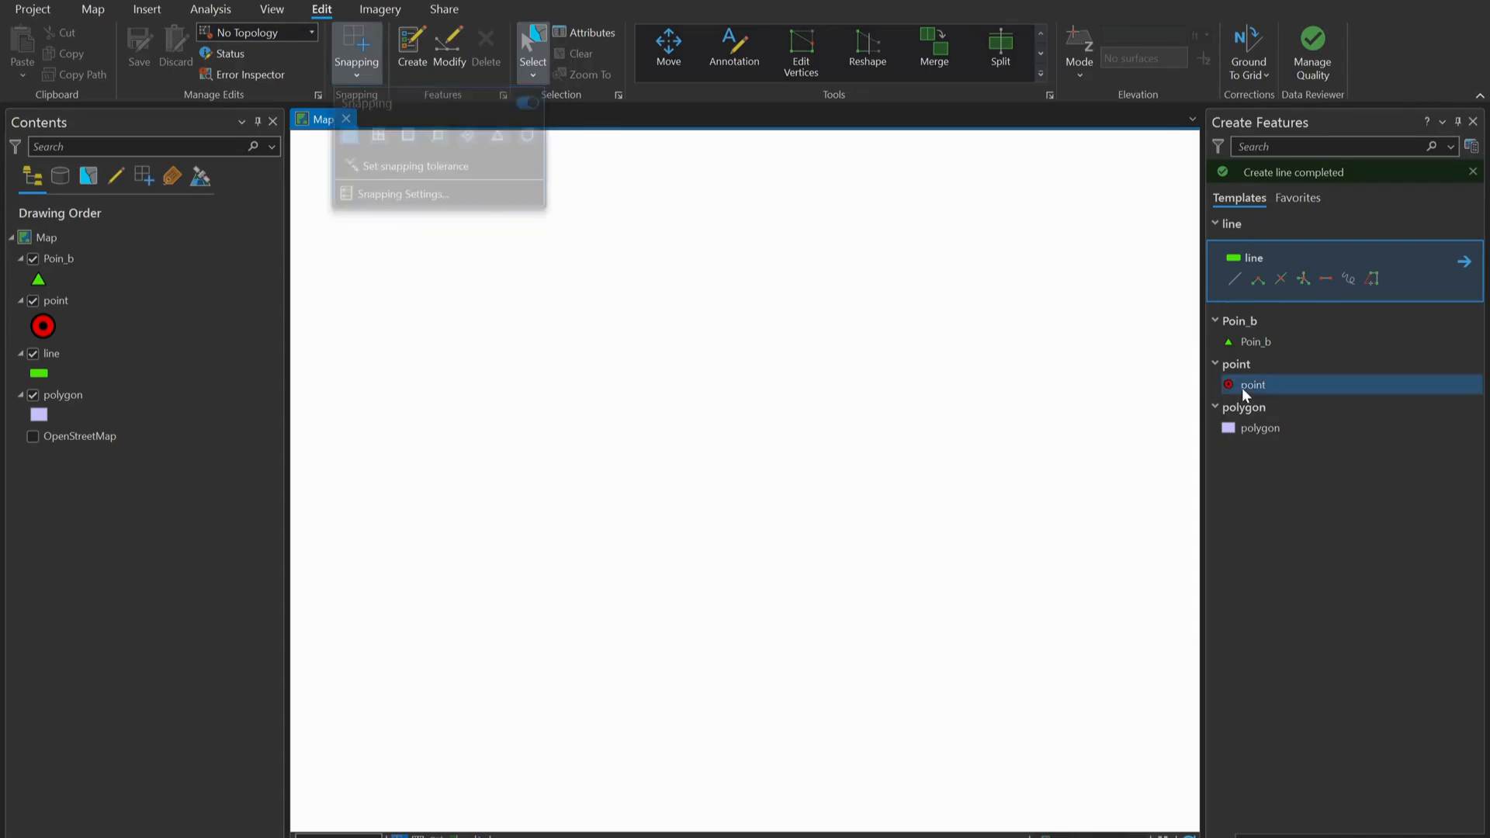
{"action": "left_click", "coordinate": [515, 326]}
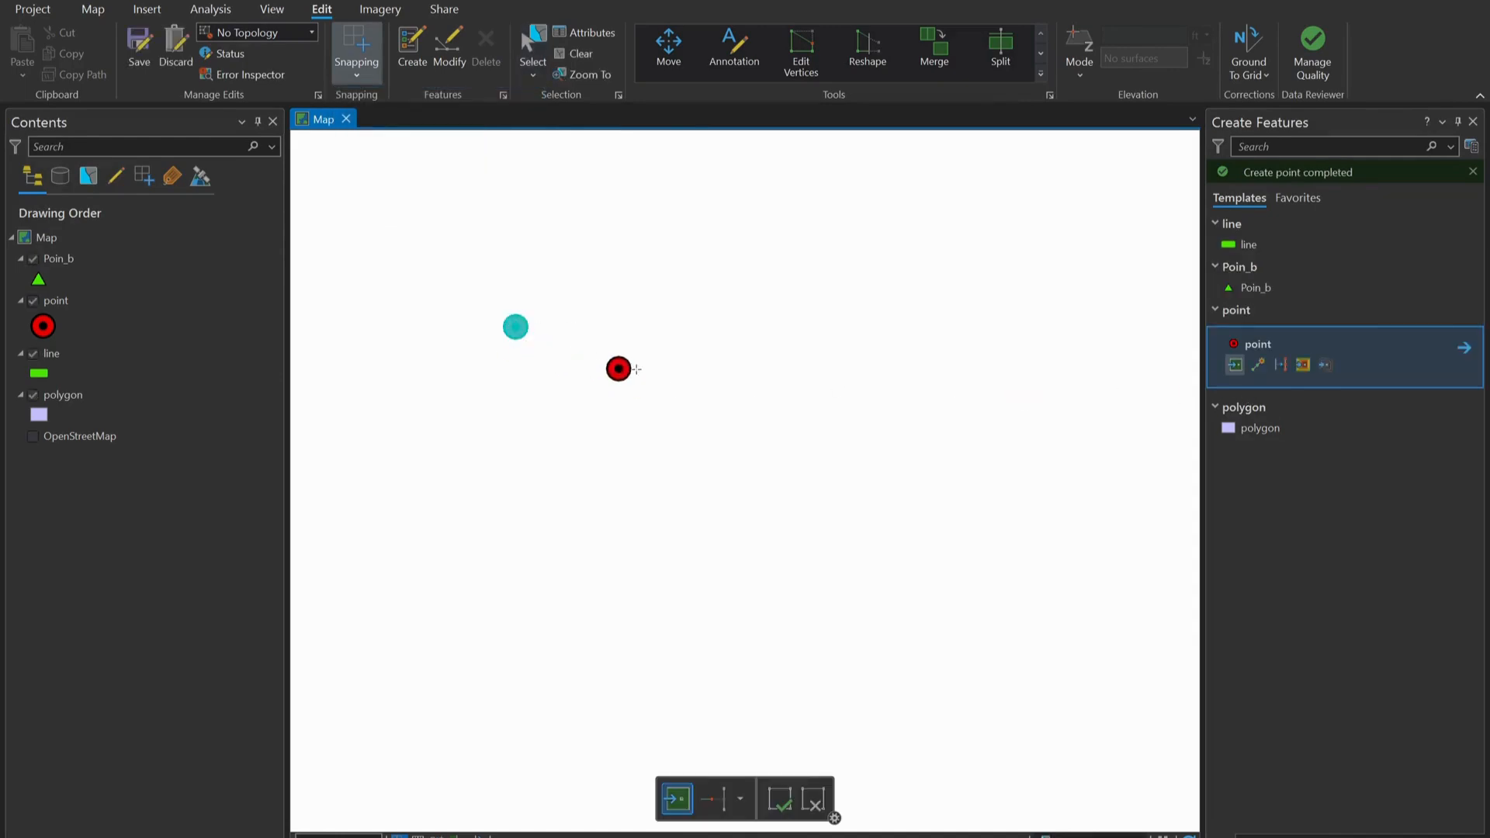
- Snap a Poin_b feature onto the point, snap a point feature onto a second Poin_b to its upper right, and clear the selection
{"action": "left_click", "coordinate": [1250, 287]}
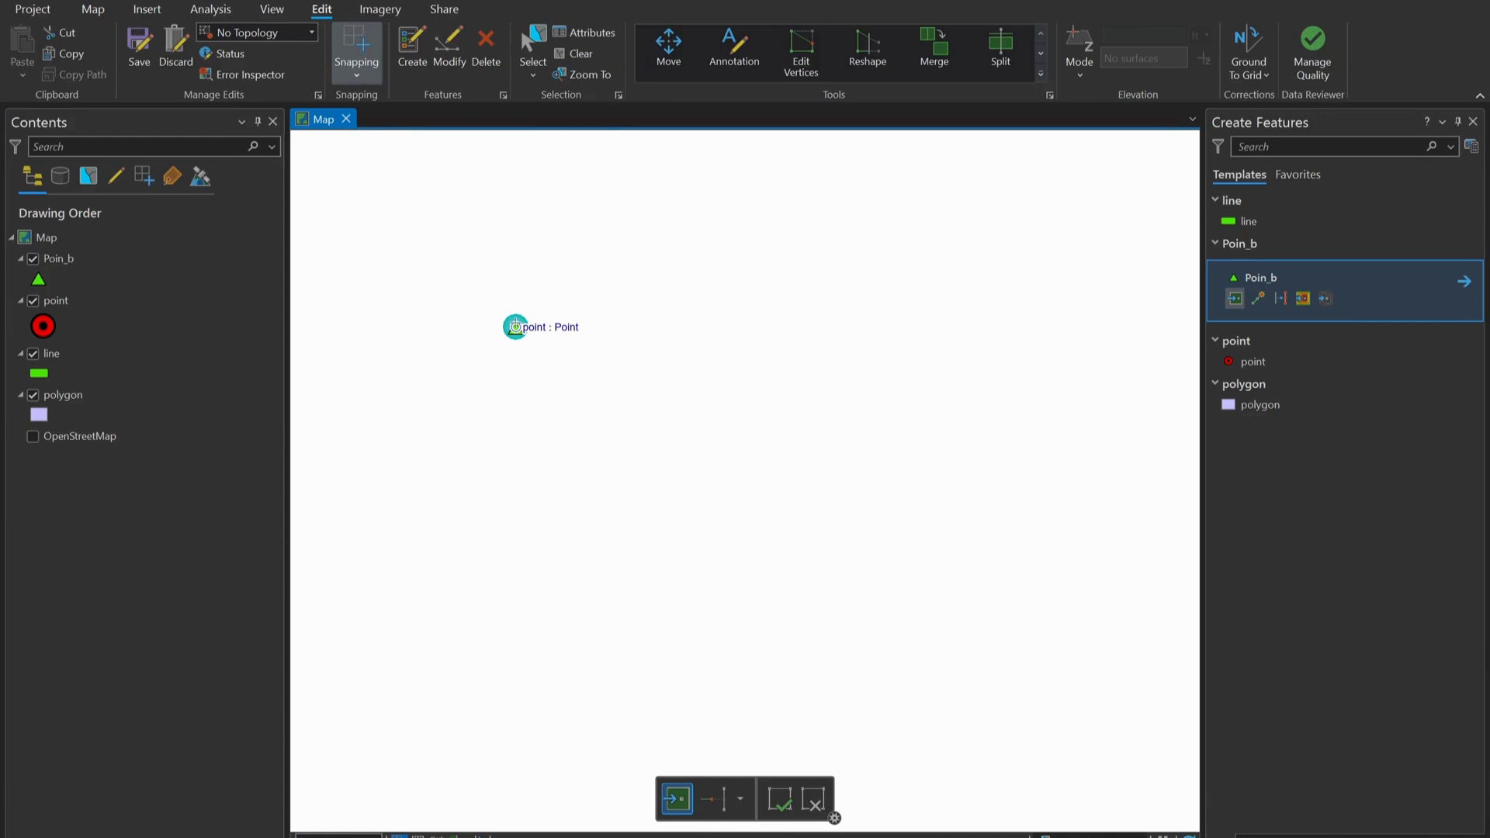
{"action": "left_click", "coordinate": [515, 326]}
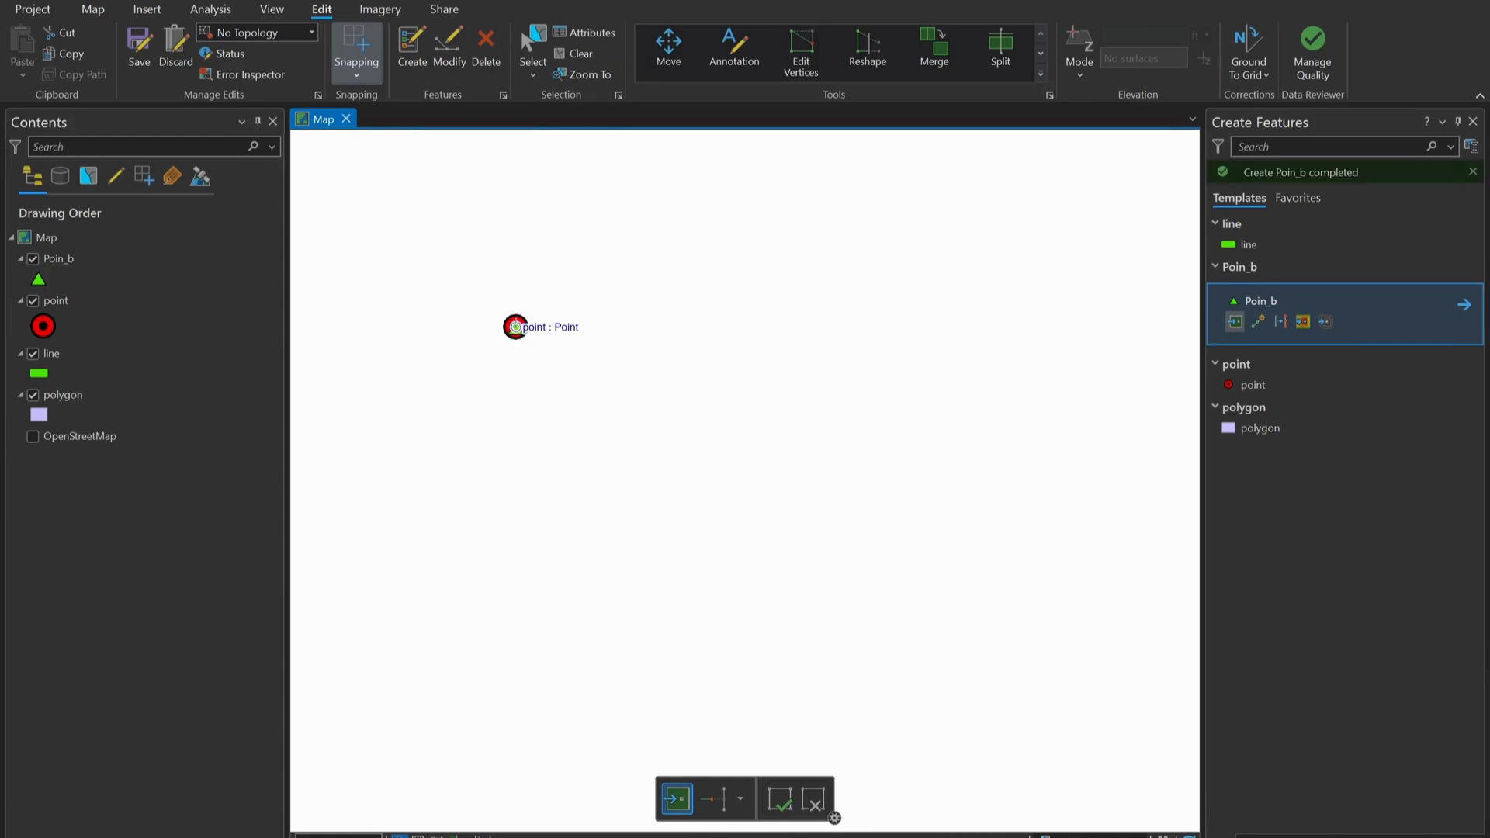
{"action": "left_click", "coordinate": [1254, 388]}
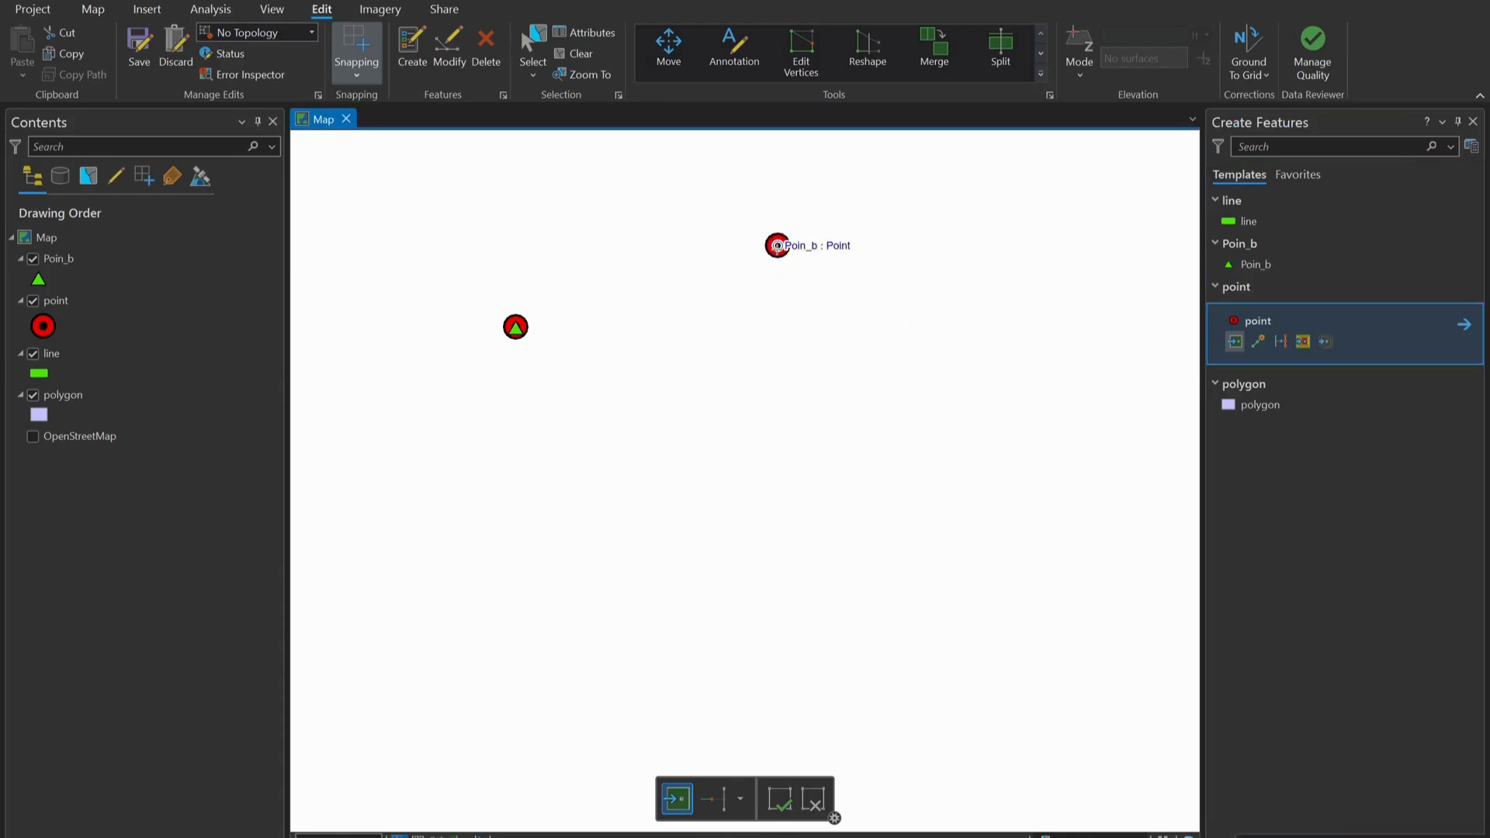
{"action": "left_click", "coordinate": [777, 245]}
{"action": "left_click", "coordinate": [586, 53]}
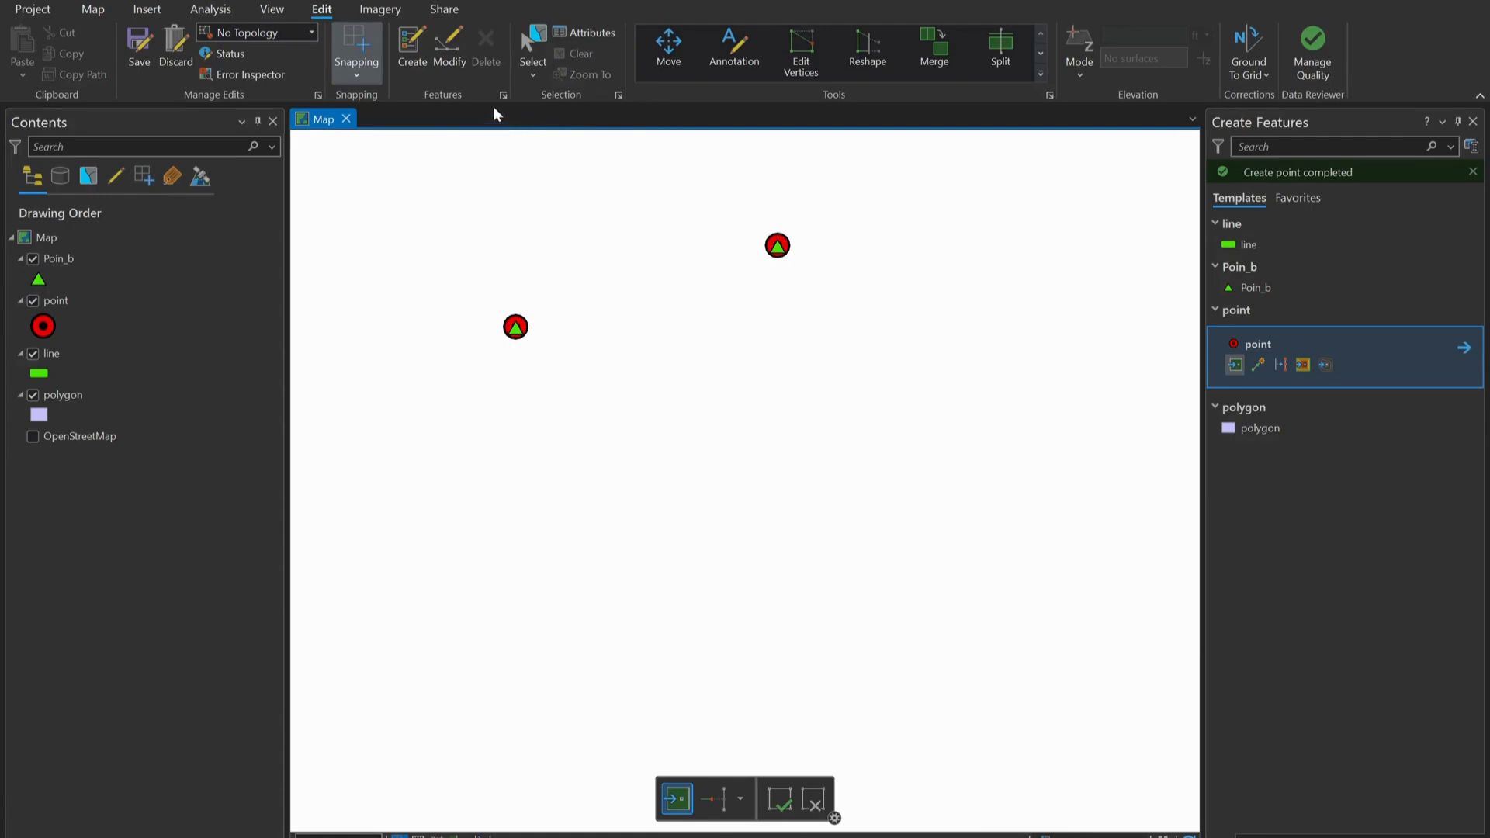
- Turn on Endpoint snapping and draw a nearly horizontal line feature below the existing points
{"action": "left_click", "coordinate": [361, 73]}
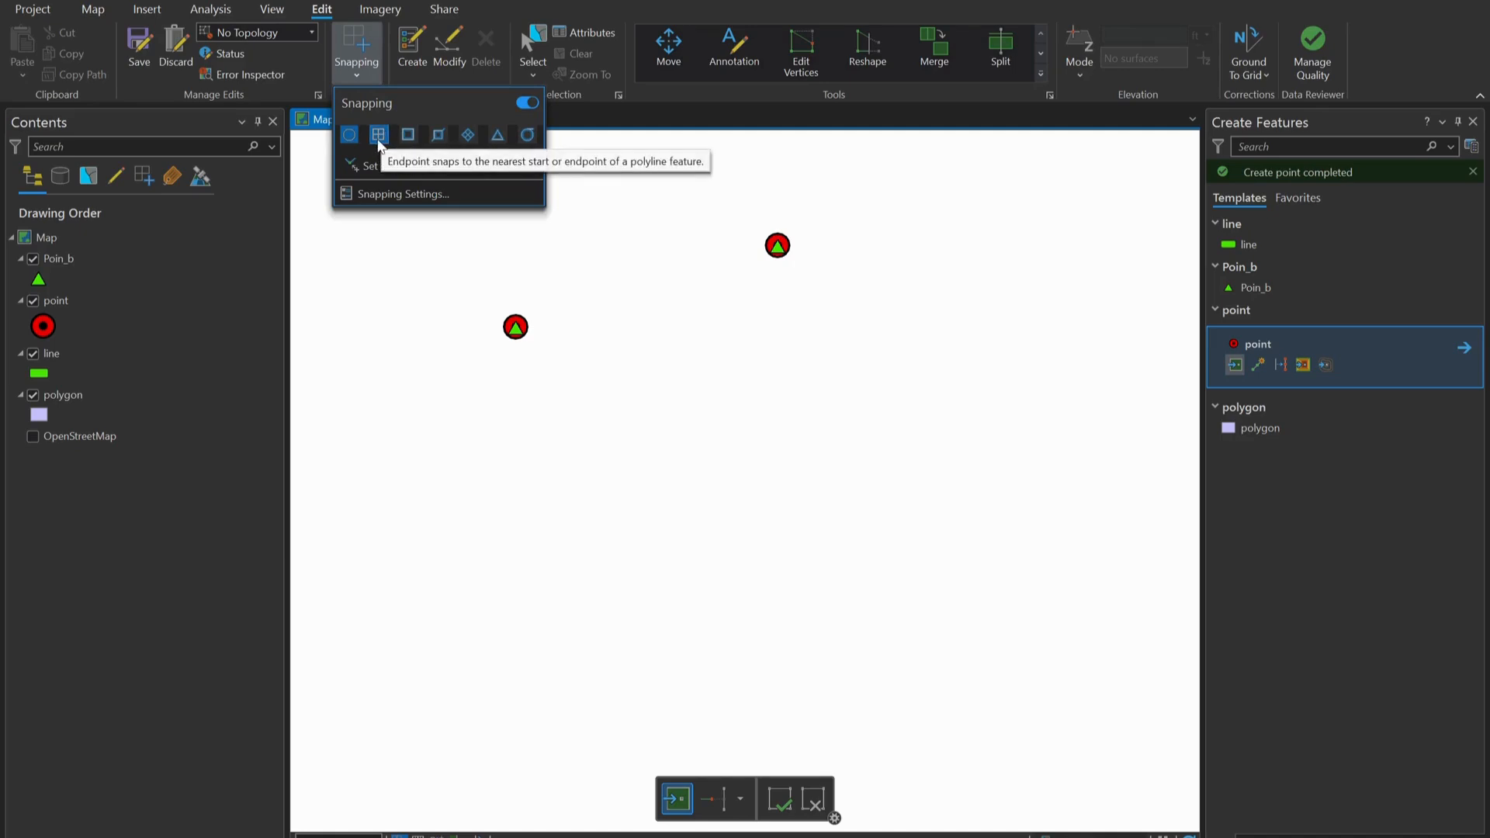
{"action": "left_click", "coordinate": [1240, 243]}
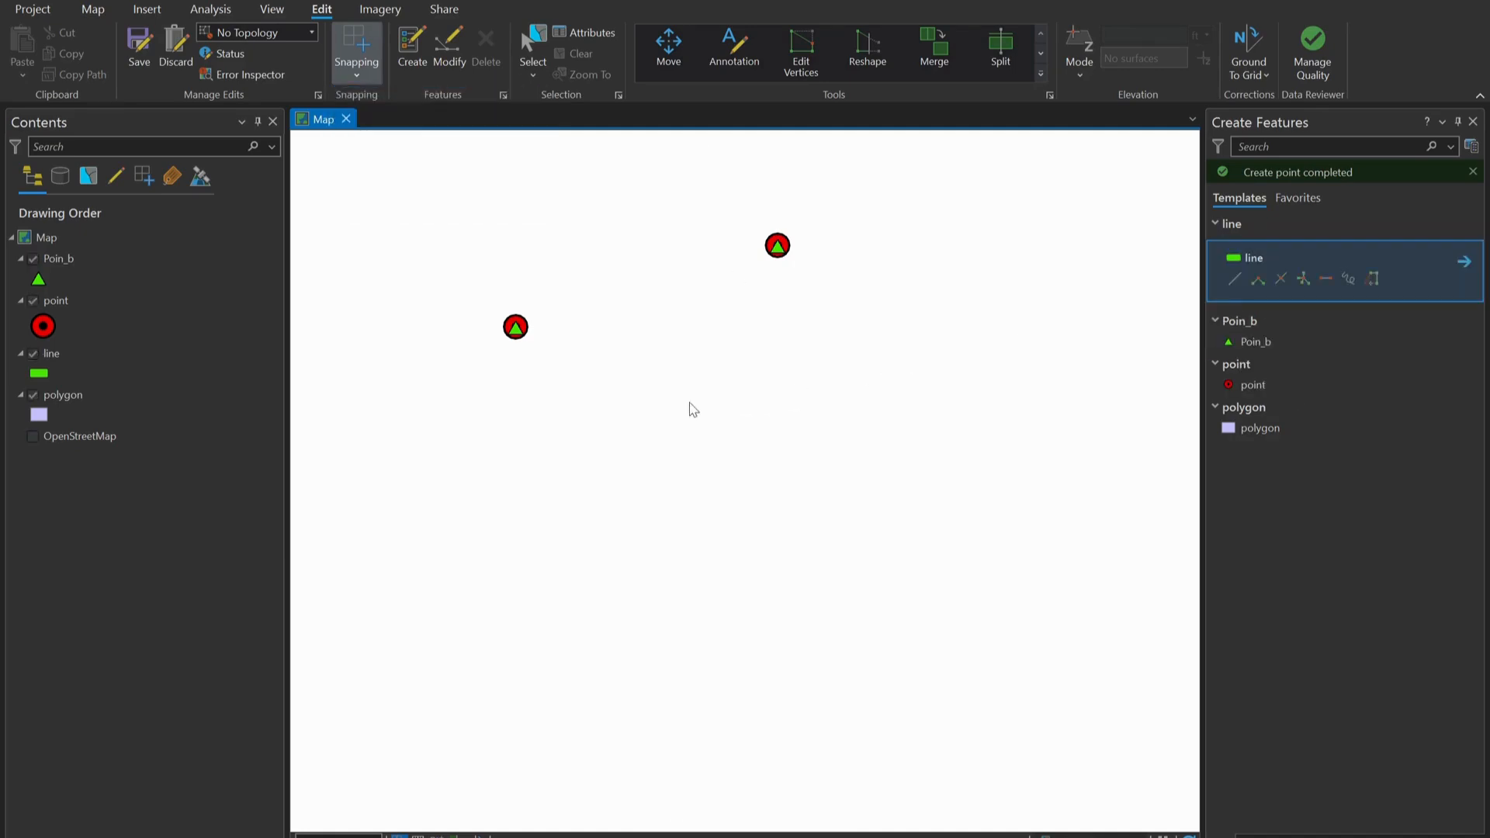
{"action": "left_click", "coordinate": [615, 408]}
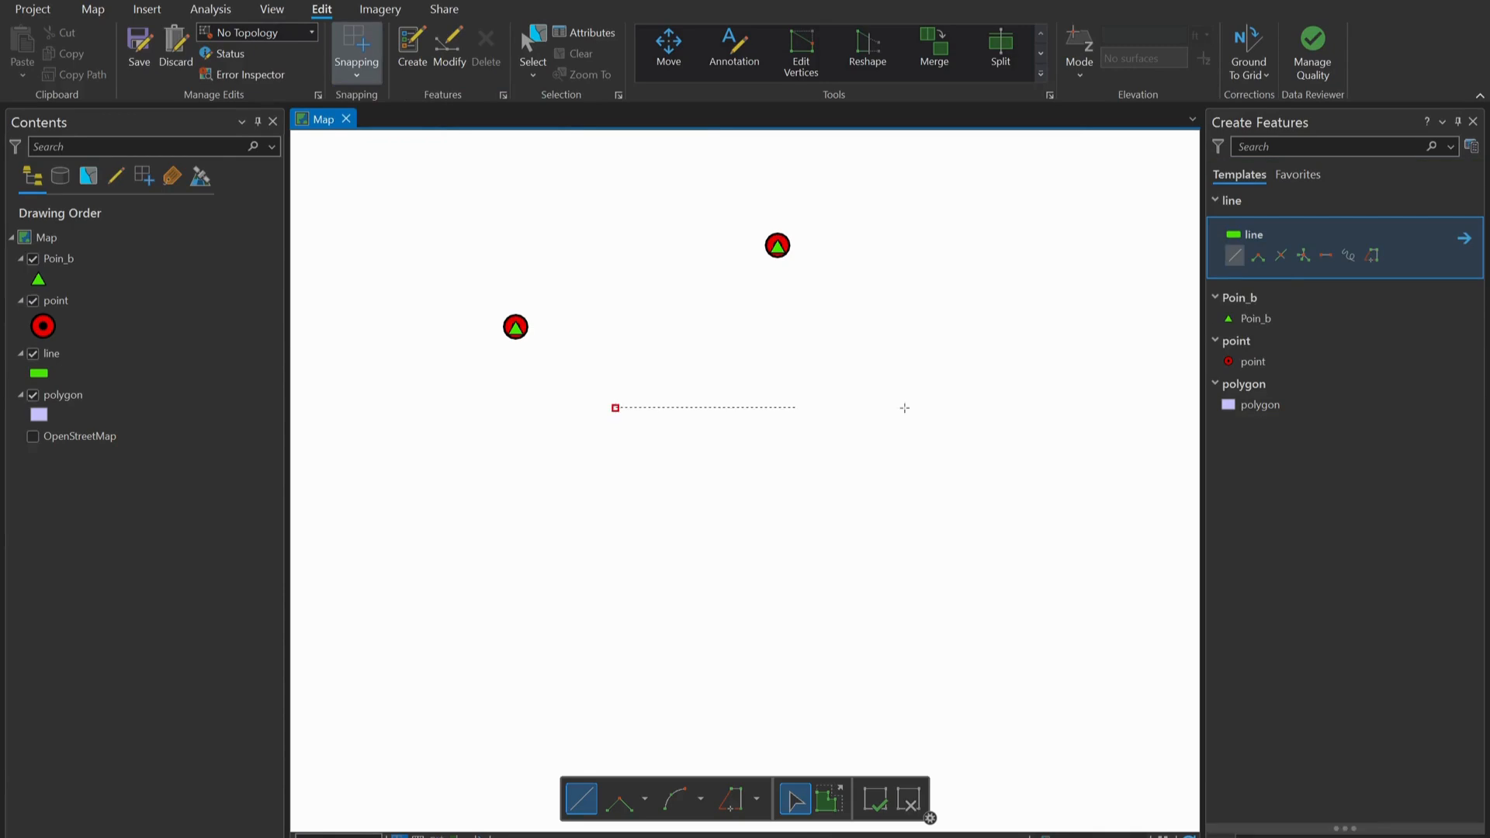
{"action": "double_click", "coordinate": [1007, 402]}
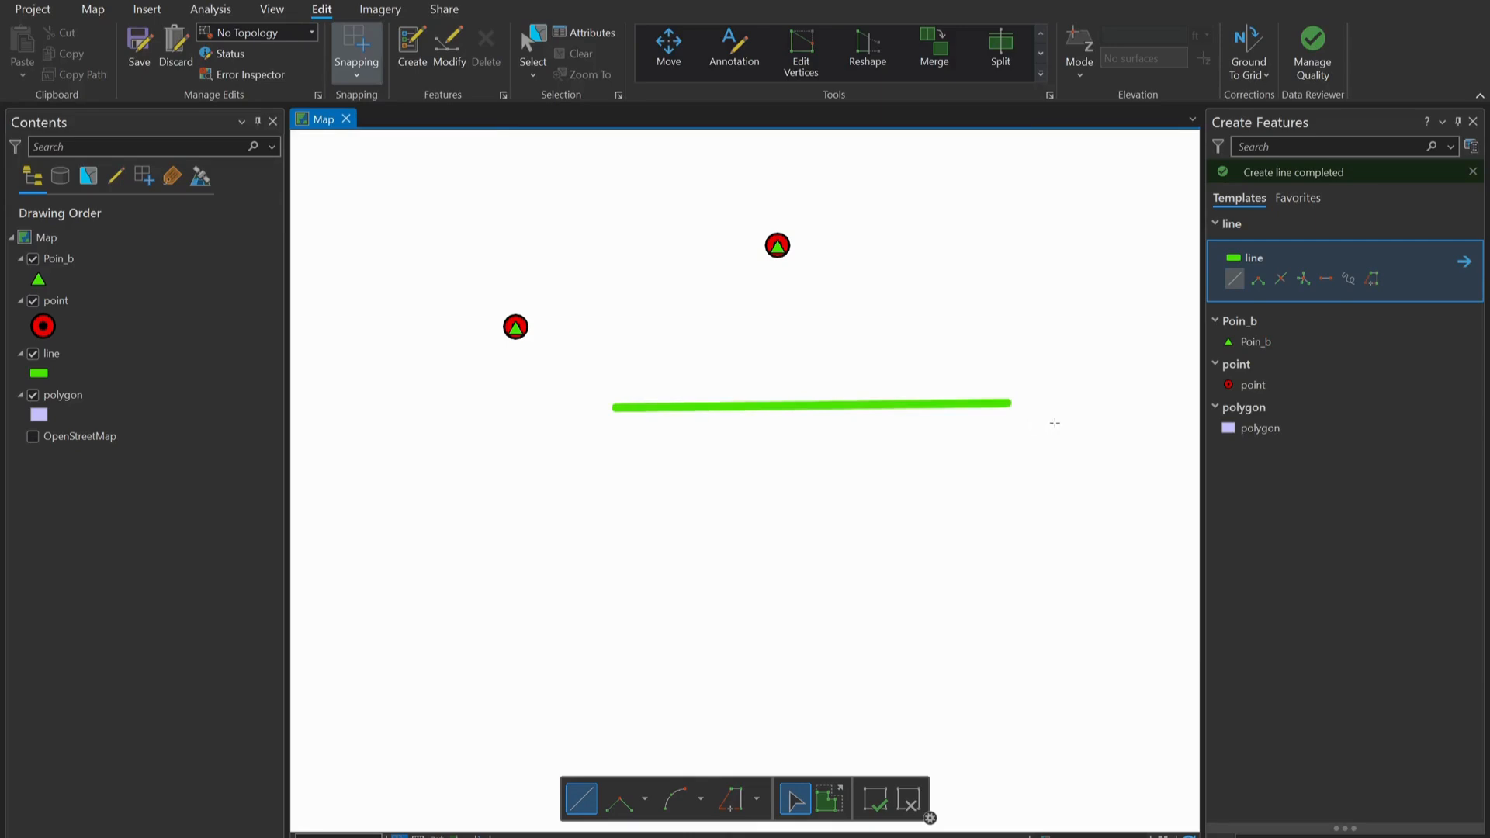
- Create a point feature snapped to each end of the horizontal line and clear the selection
{"action": "left_click", "coordinate": [1234, 385]}
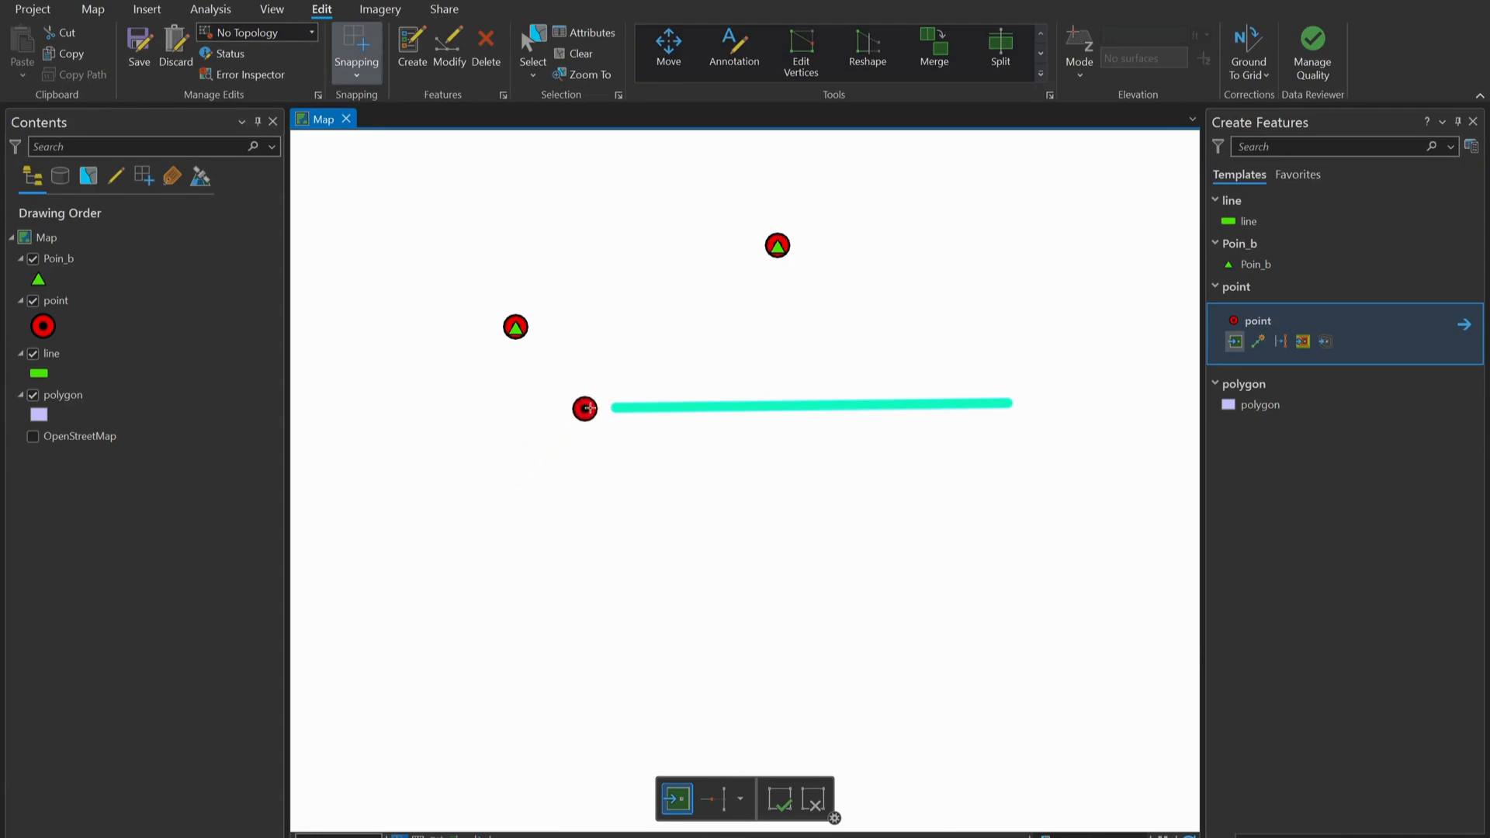
{"action": "left_click", "coordinate": [615, 408]}
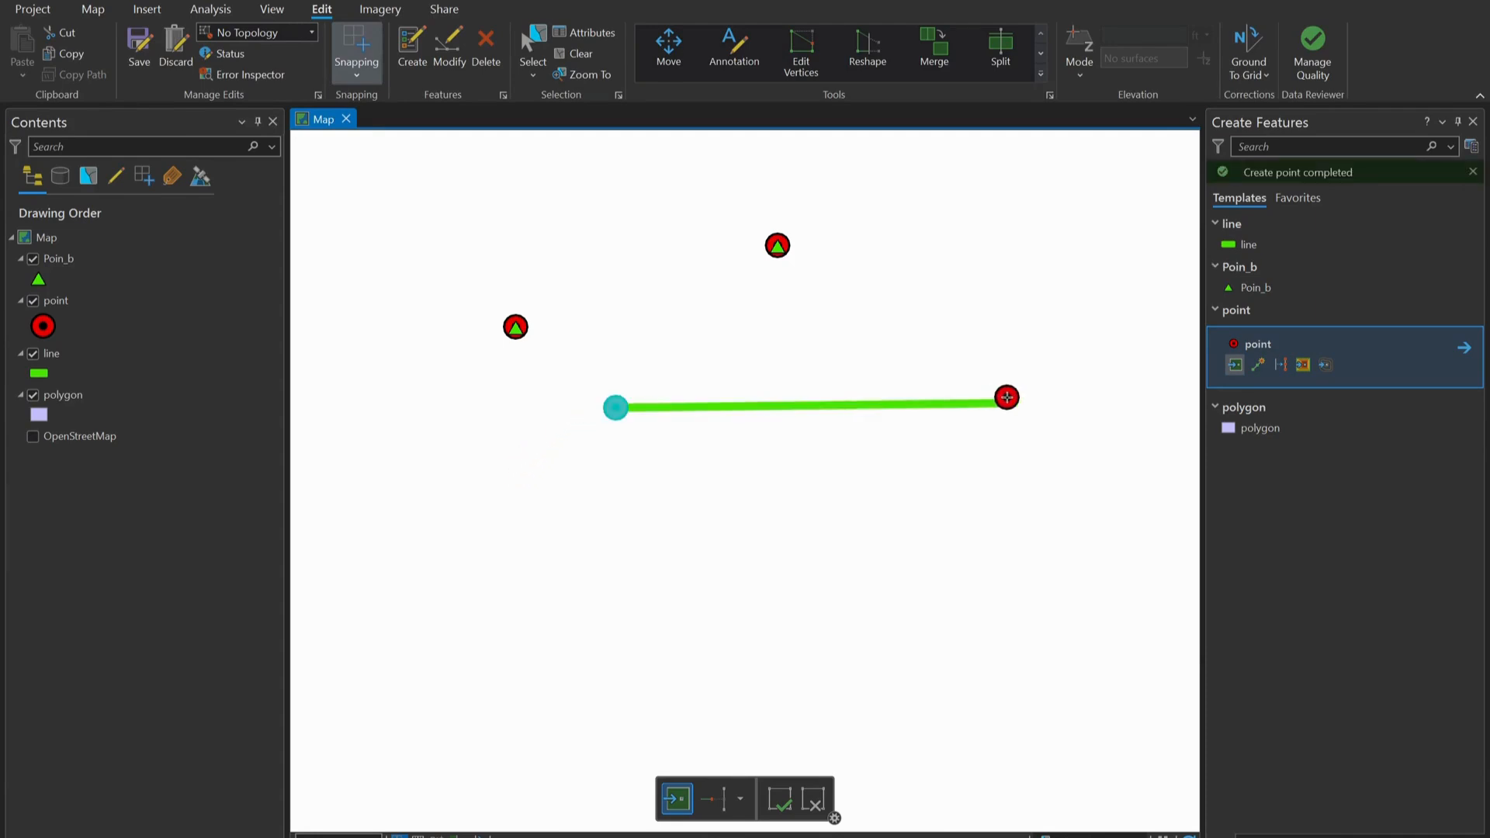
{"action": "left_click", "coordinate": [1008, 403]}
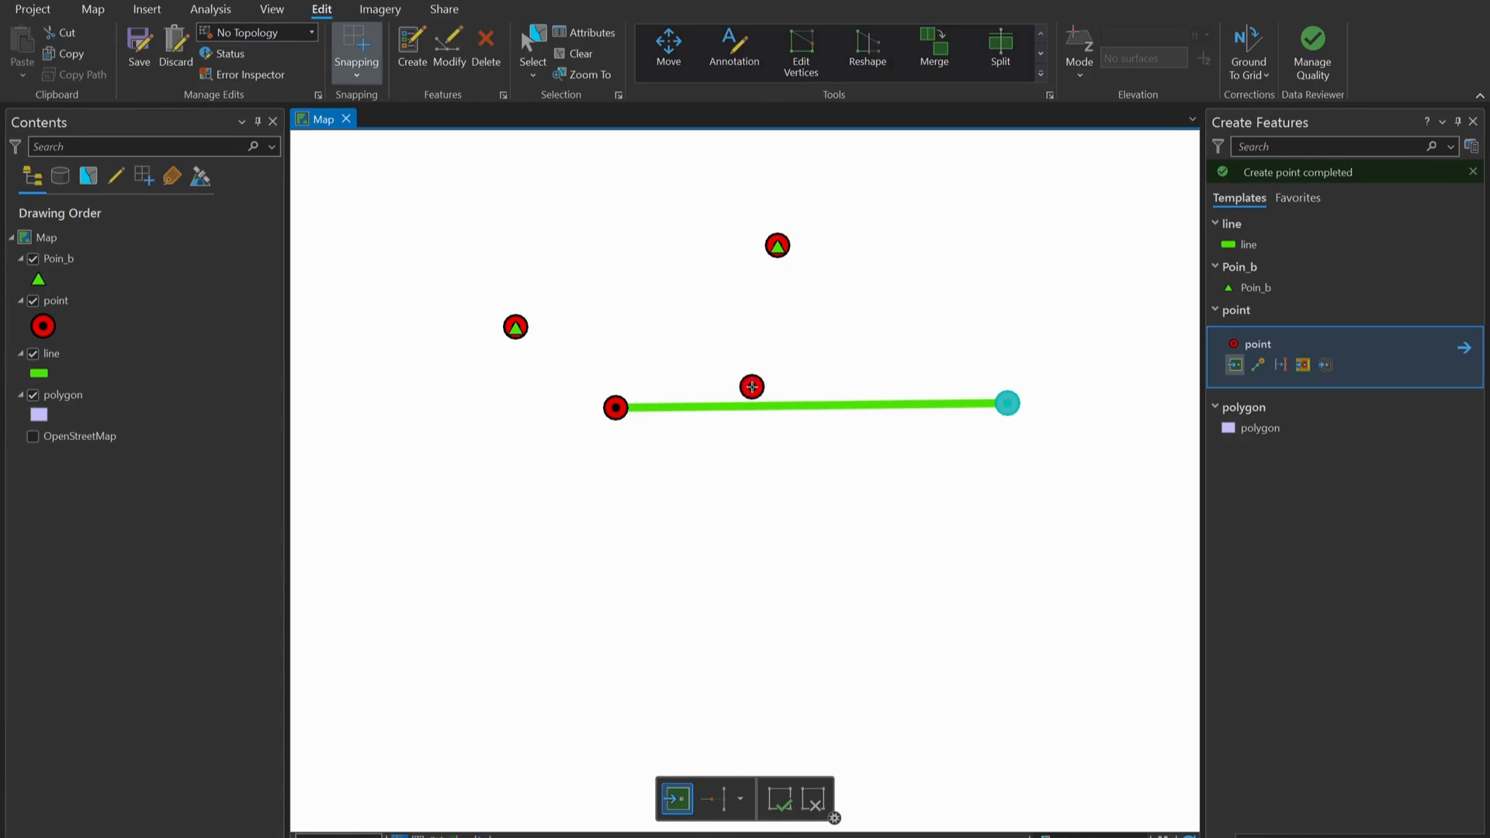
{"action": "left_click", "coordinate": [579, 54]}
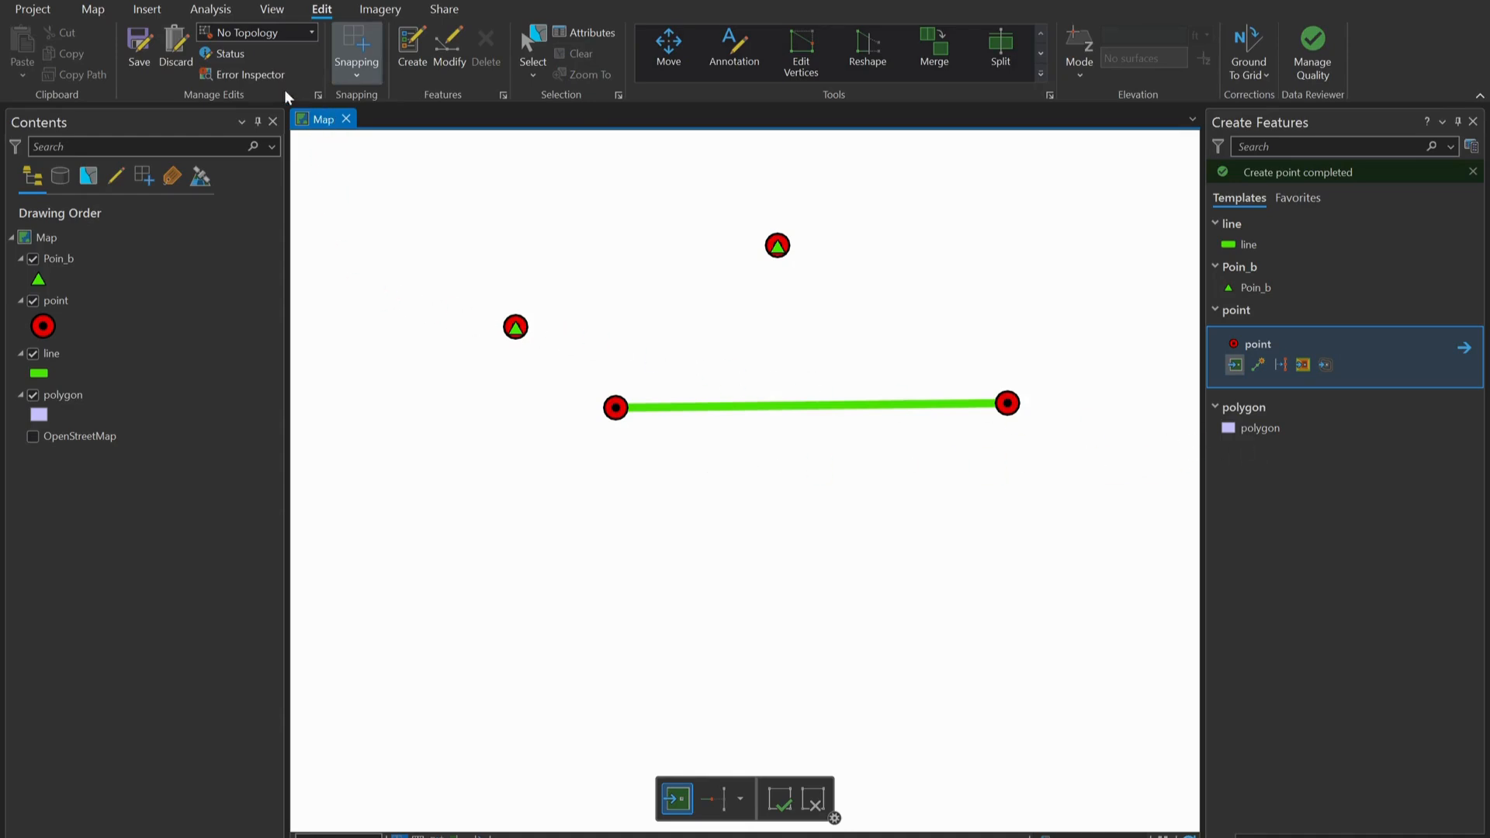
- Turn on Vertex snapping and draw two separate rectangle polygons side by side below the line
{"action": "left_click", "coordinate": [348, 72]}
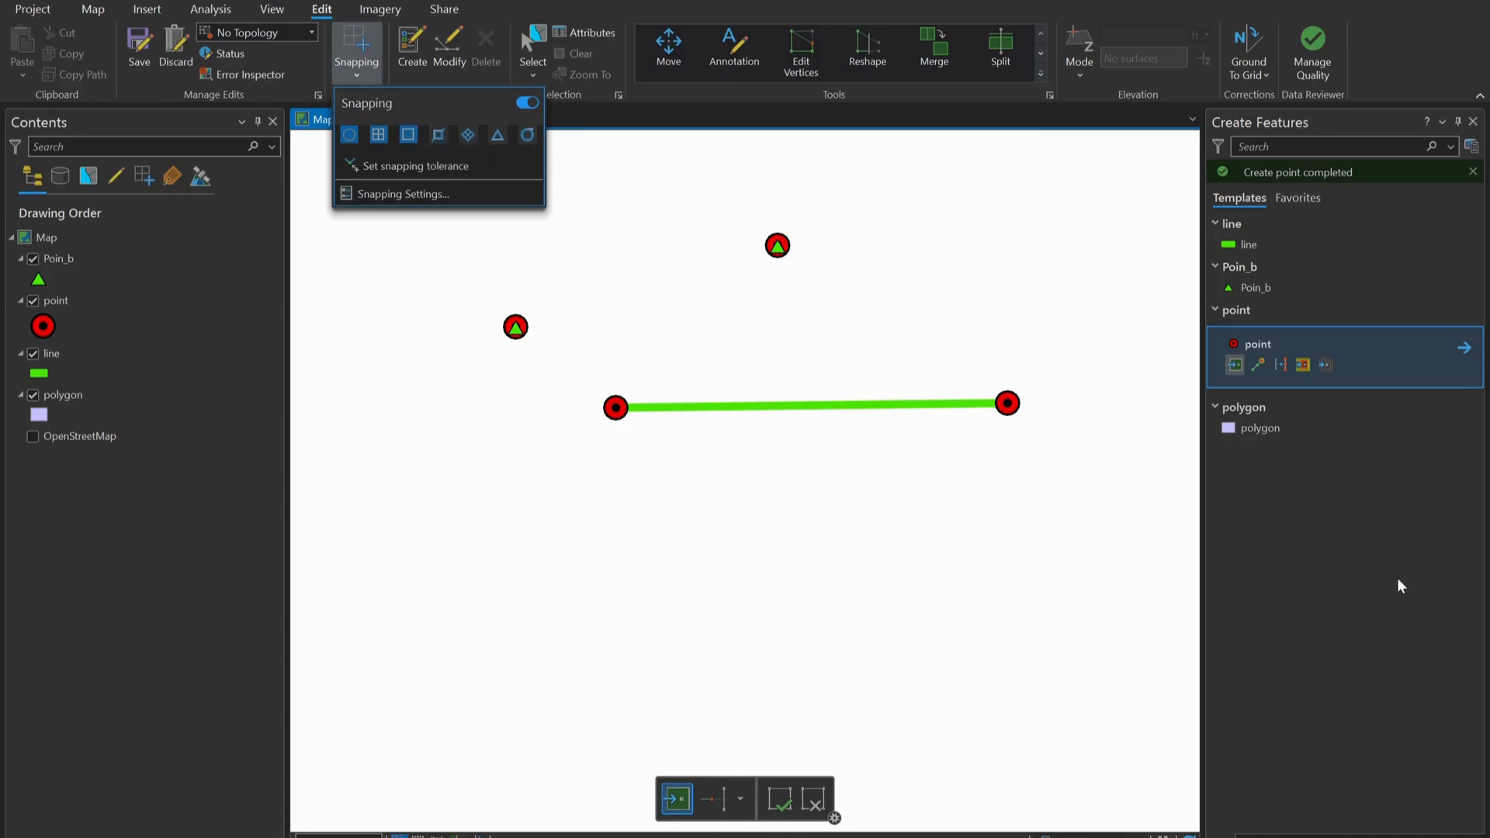
{"action": "left_click", "coordinate": [1265, 428]}
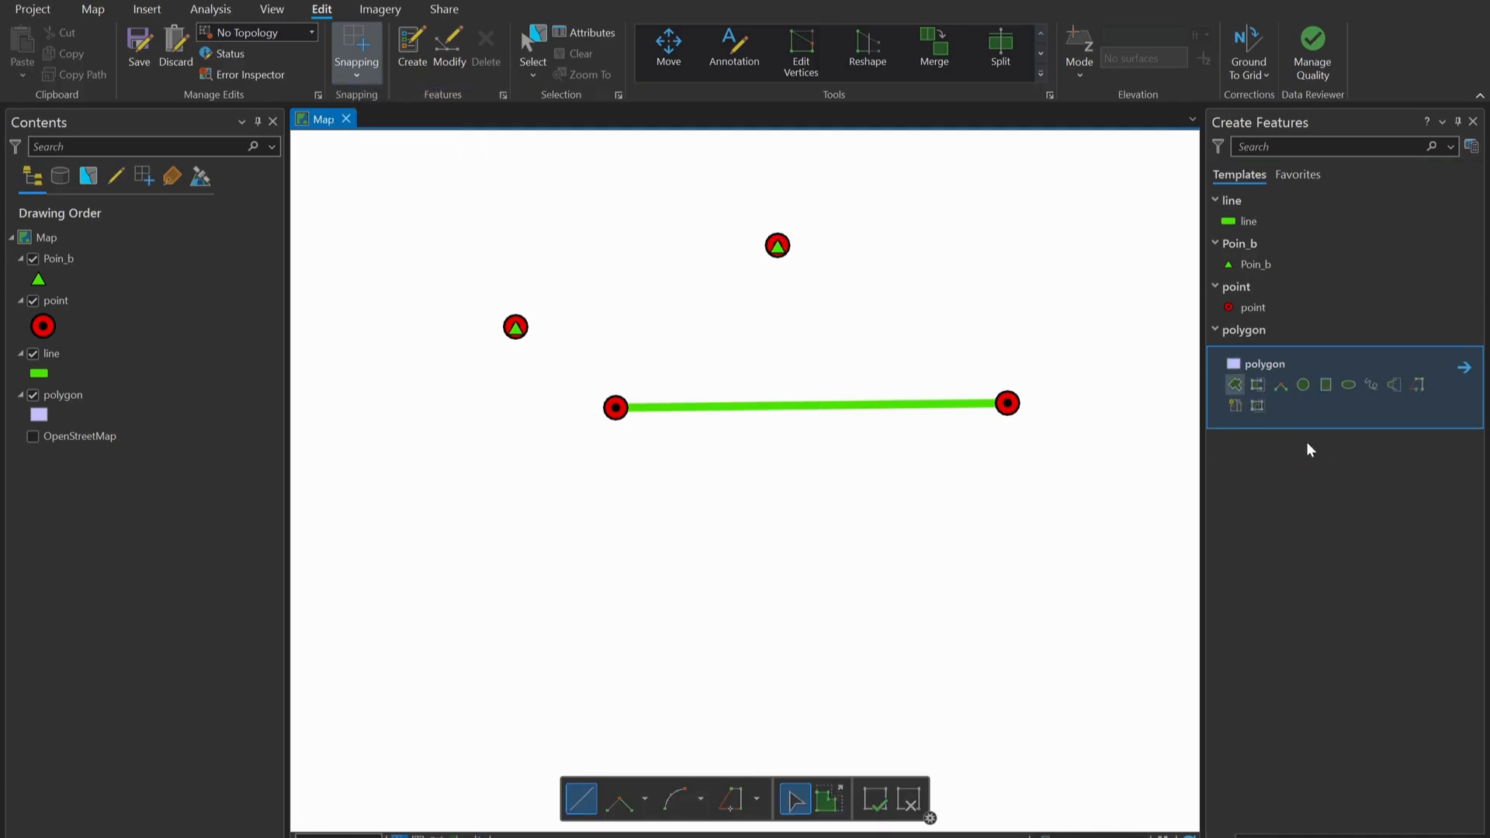
{"action": "left_click", "coordinate": [1325, 386]}
{"action": "left_click", "coordinate": [429, 551]}
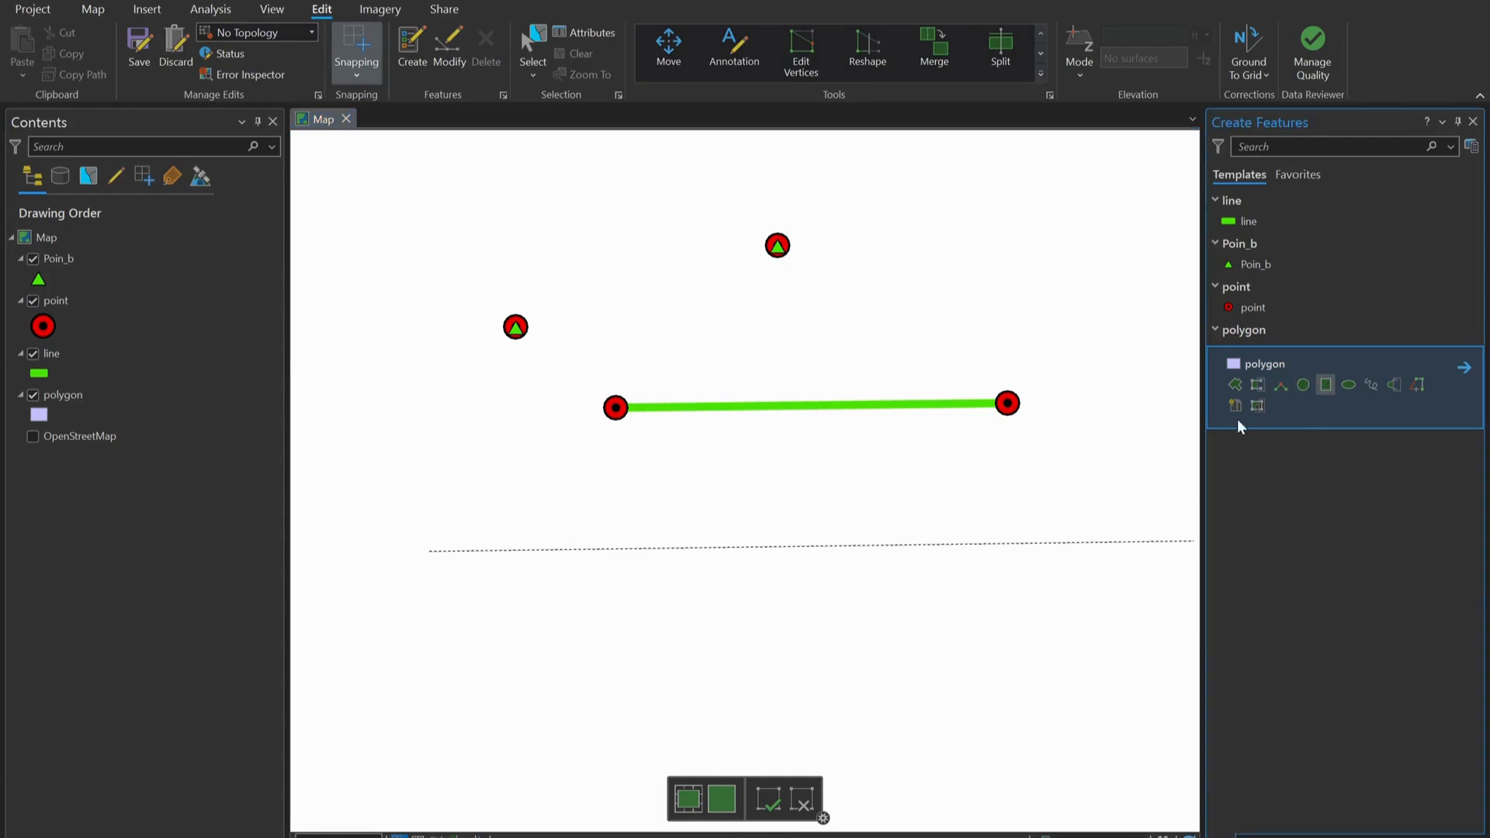
{"action": "left_click", "coordinate": [583, 696]}
{"action": "left_click", "coordinate": [793, 544]}
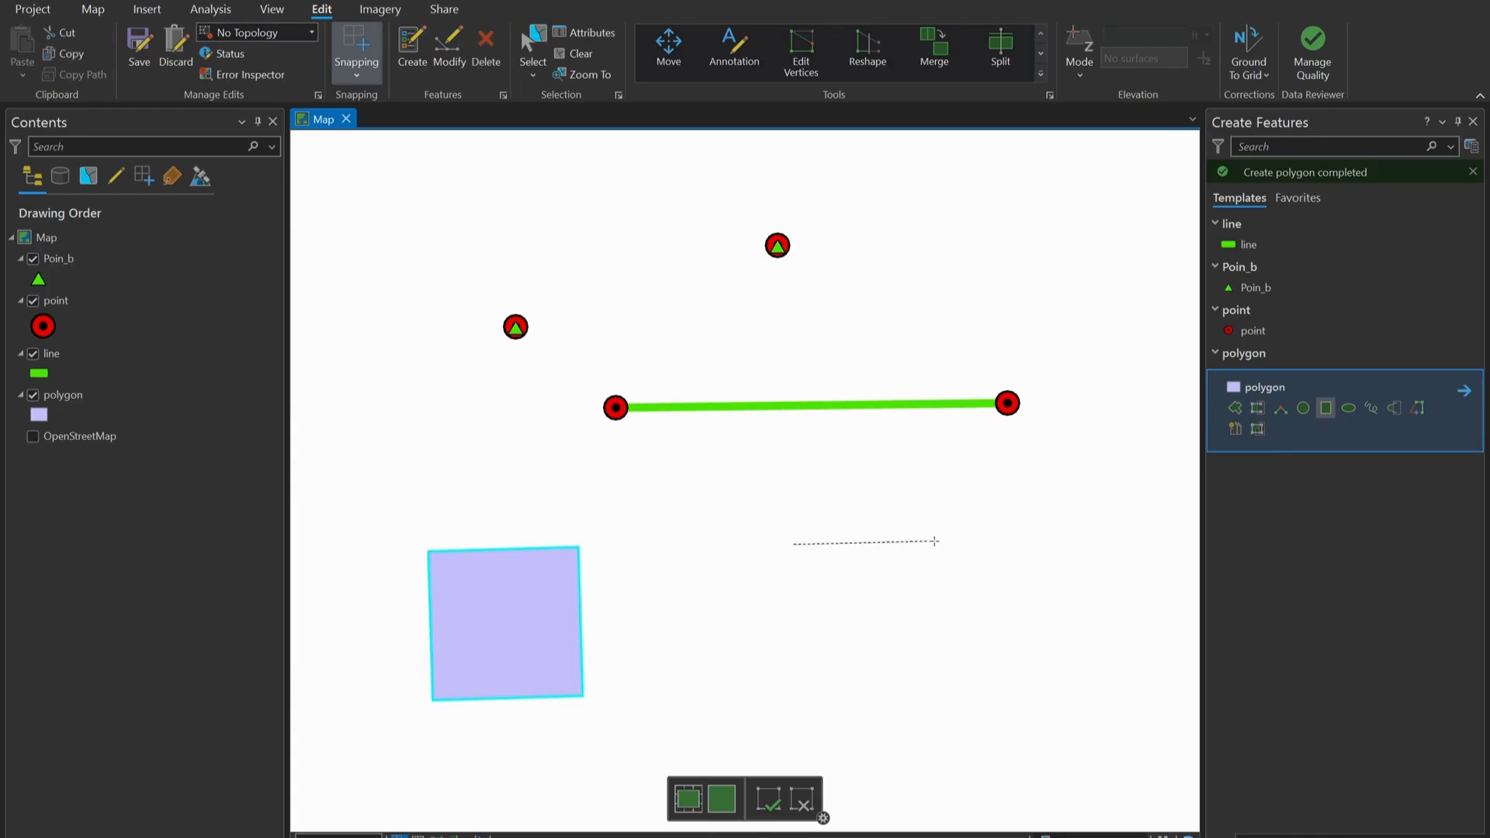
{"action": "left_click", "coordinate": [947, 537]}
{"action": "left_click", "coordinate": [956, 698]}
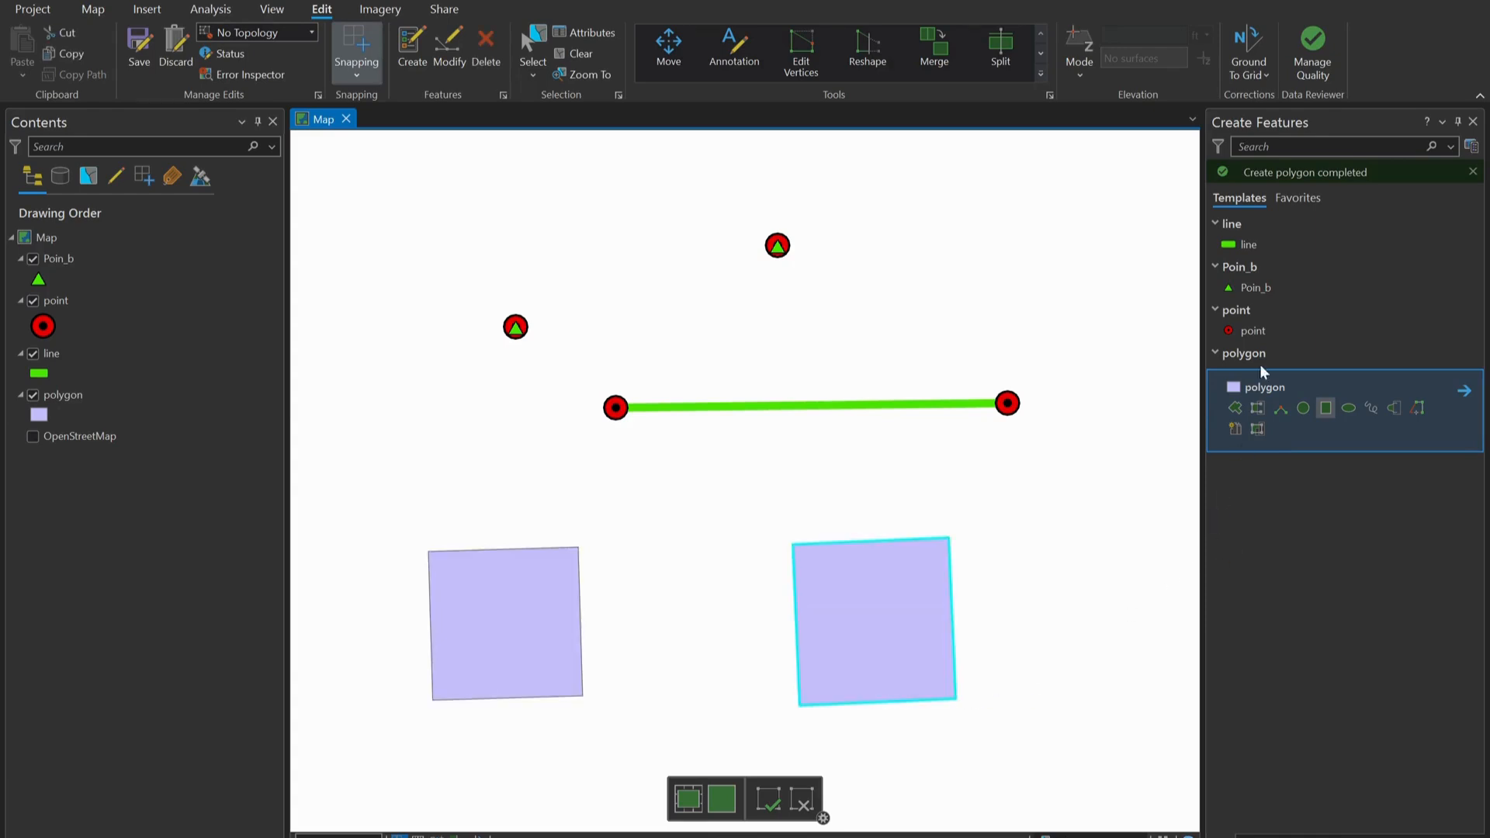
- Draw a line feature joining the facing upper corner vertices of the two polygons and clear the selection
{"action": "left_click", "coordinate": [1261, 240]}
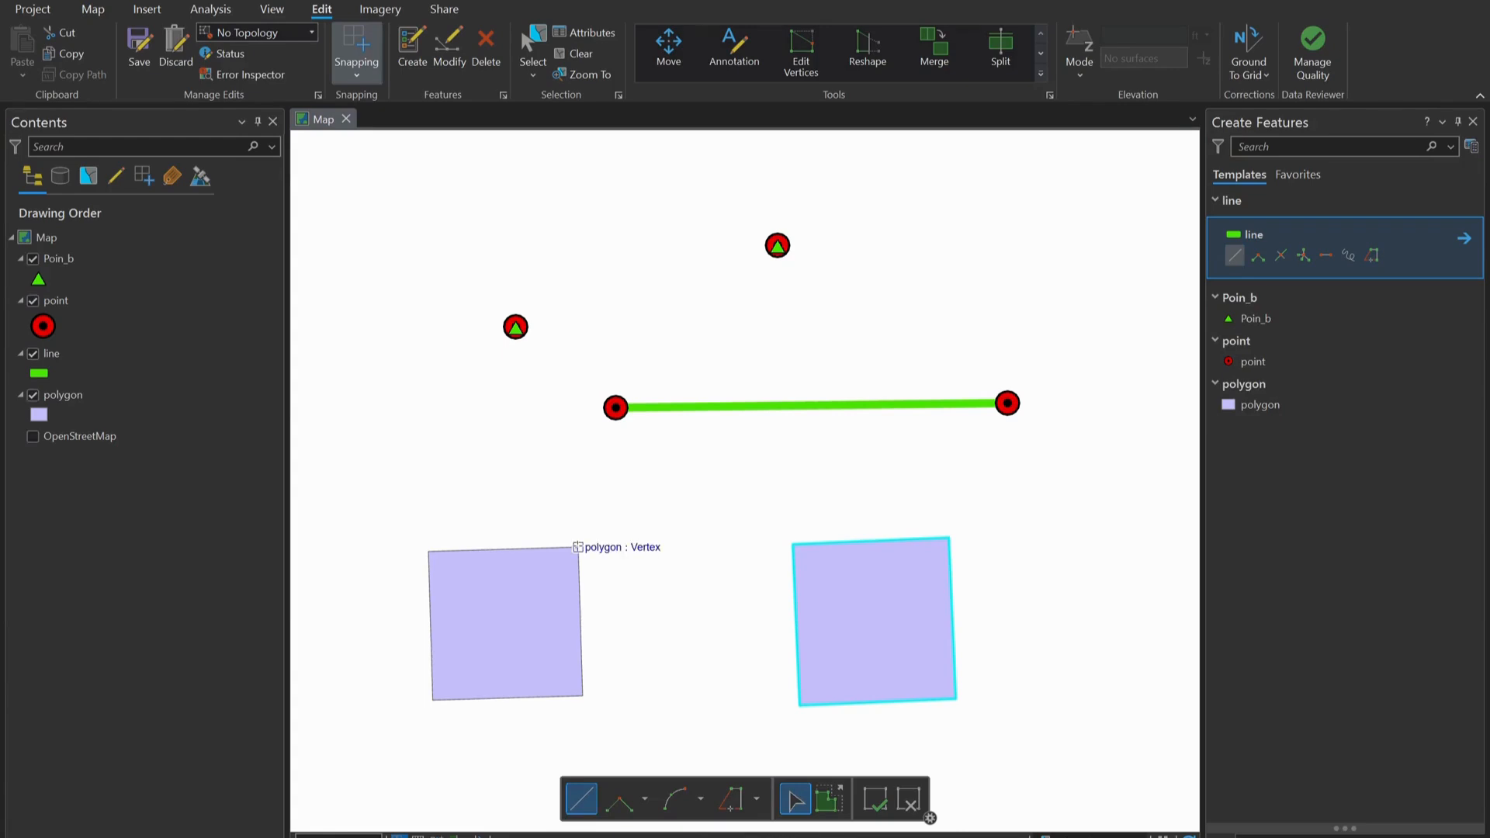
{"action": "left_click", "coordinate": [577, 547]}
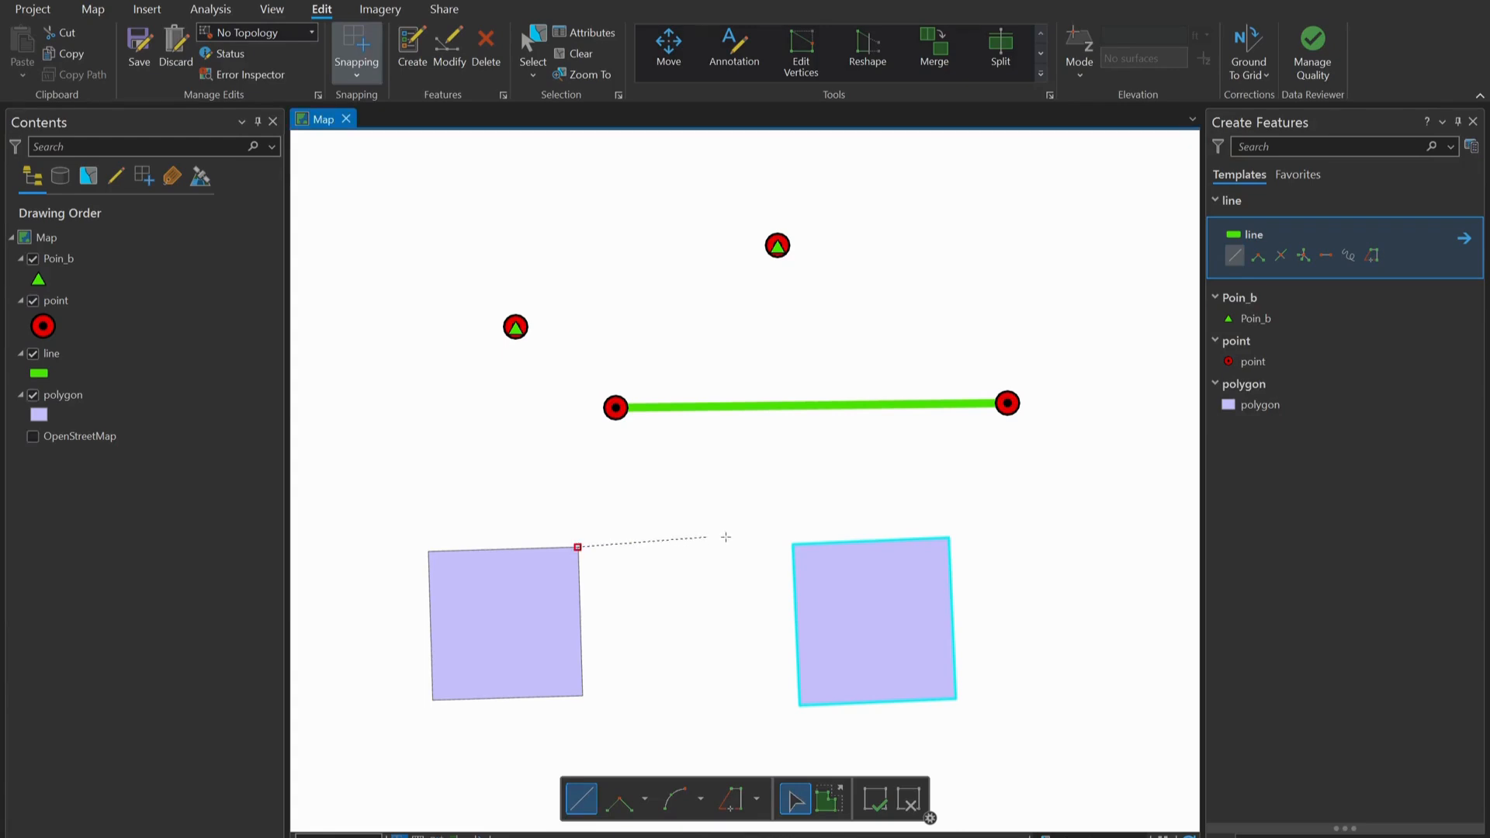
{"action": "double_click", "coordinate": [792, 545]}
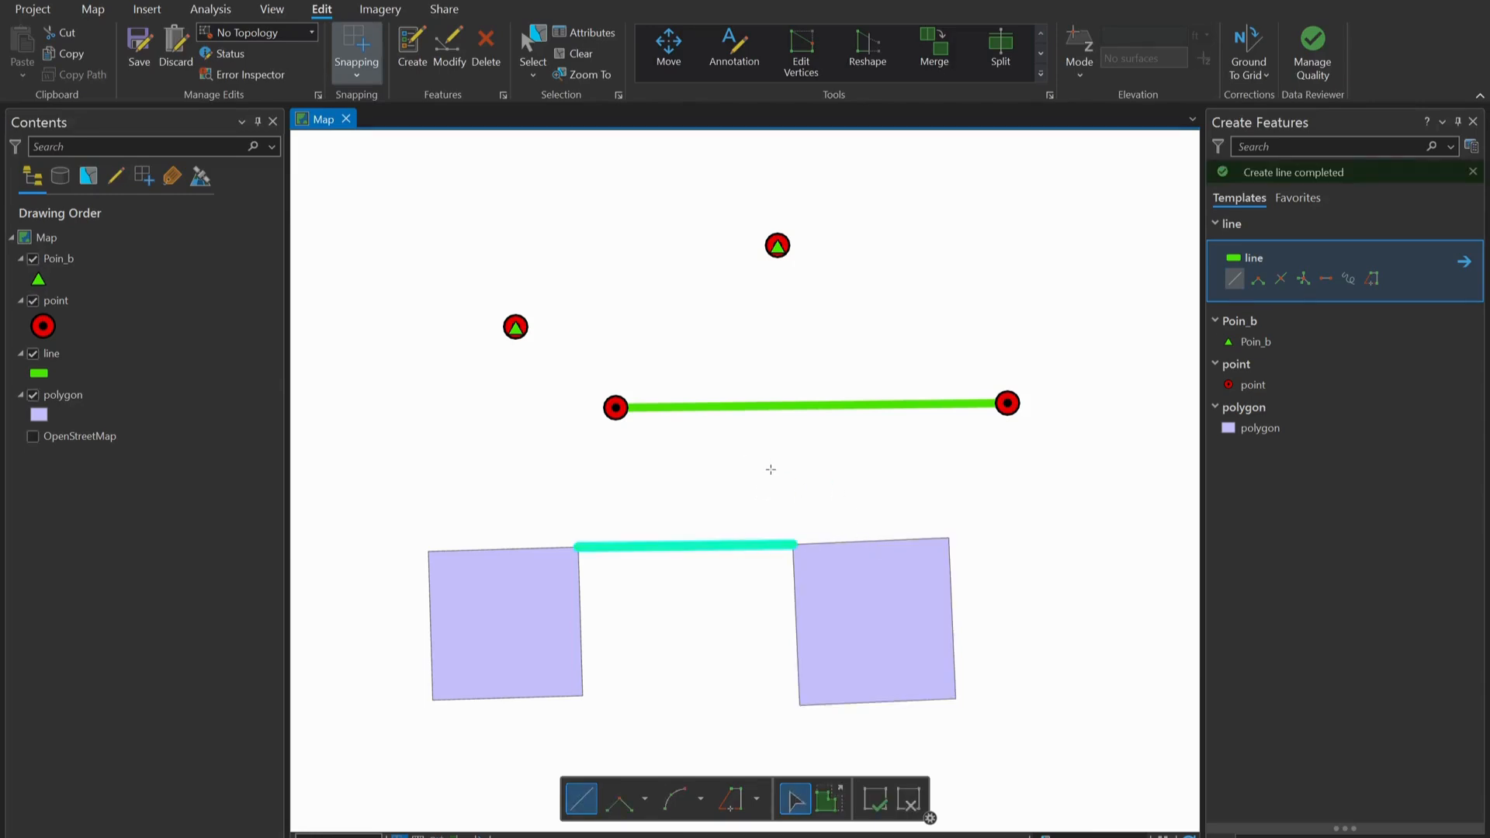
{"action": "left_click", "coordinate": [582, 52]}
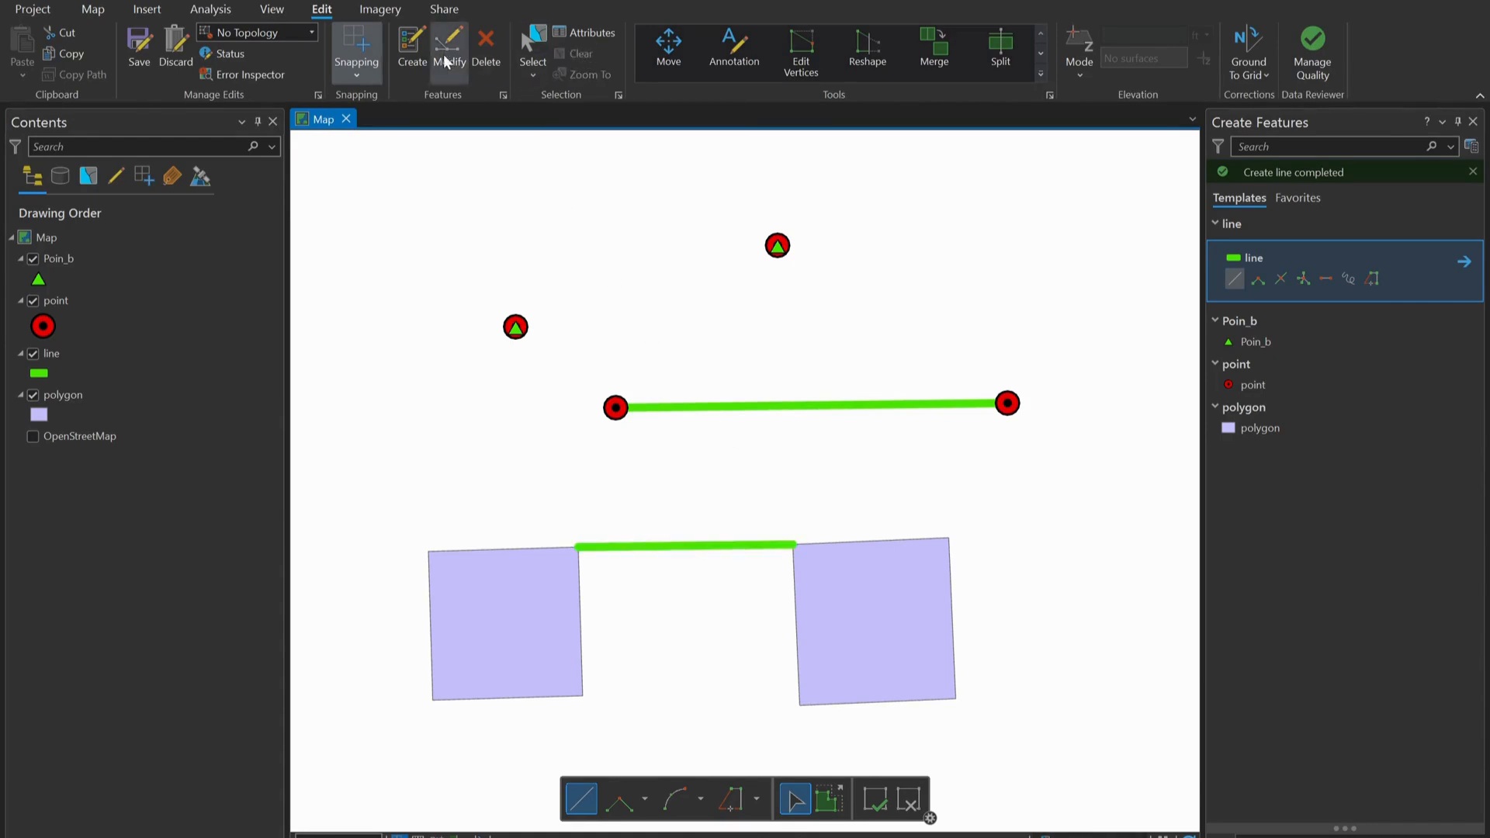
- Turn on Edge snapping and draw a near-vertical line from above that ends on the long horizontal line
{"action": "left_click", "coordinate": [358, 73]}
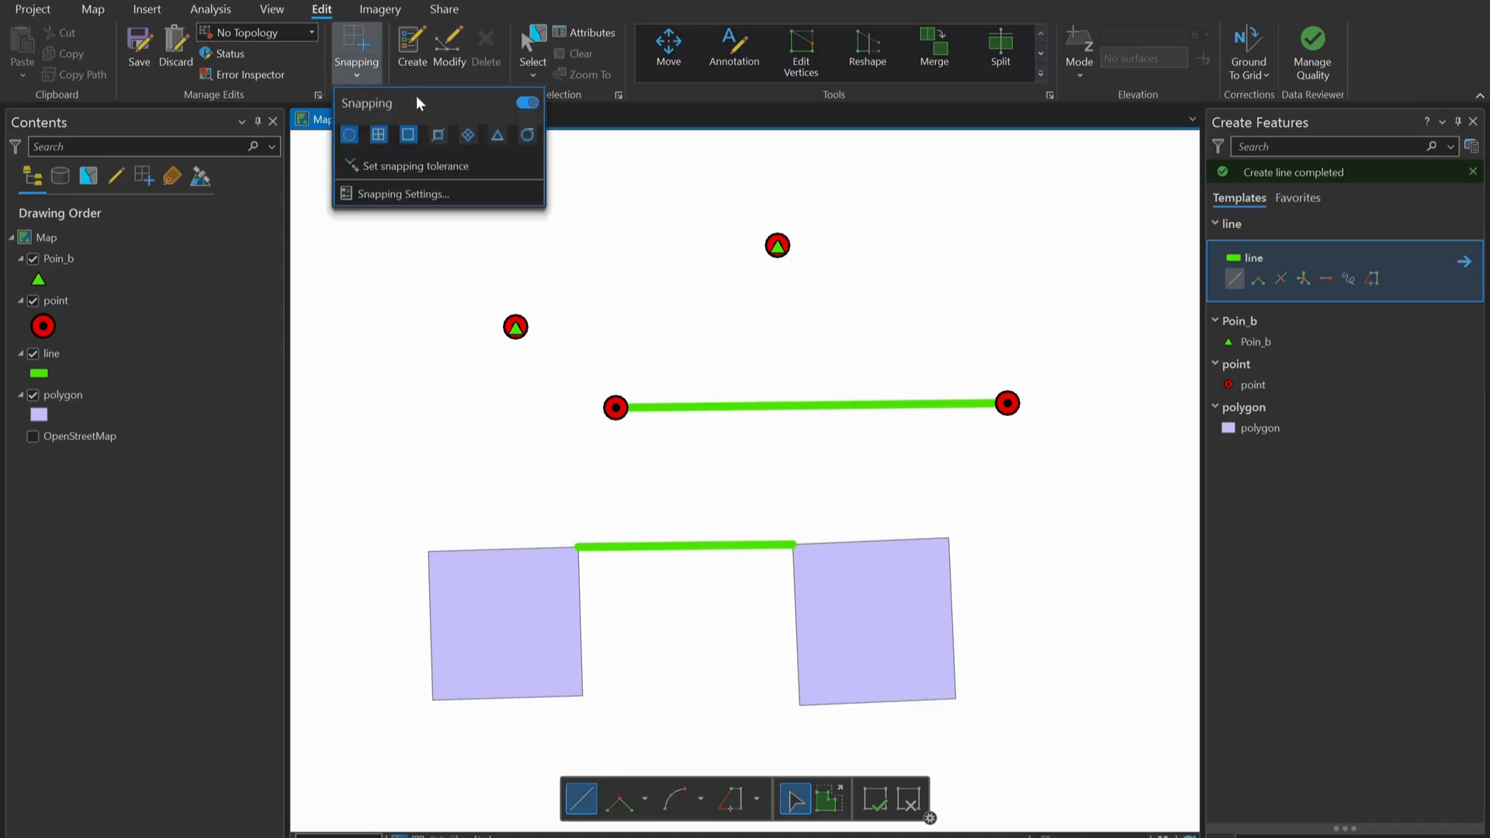
{"action": "left_click", "coordinate": [440, 136]}
{"action": "left_click", "coordinate": [1236, 278]}
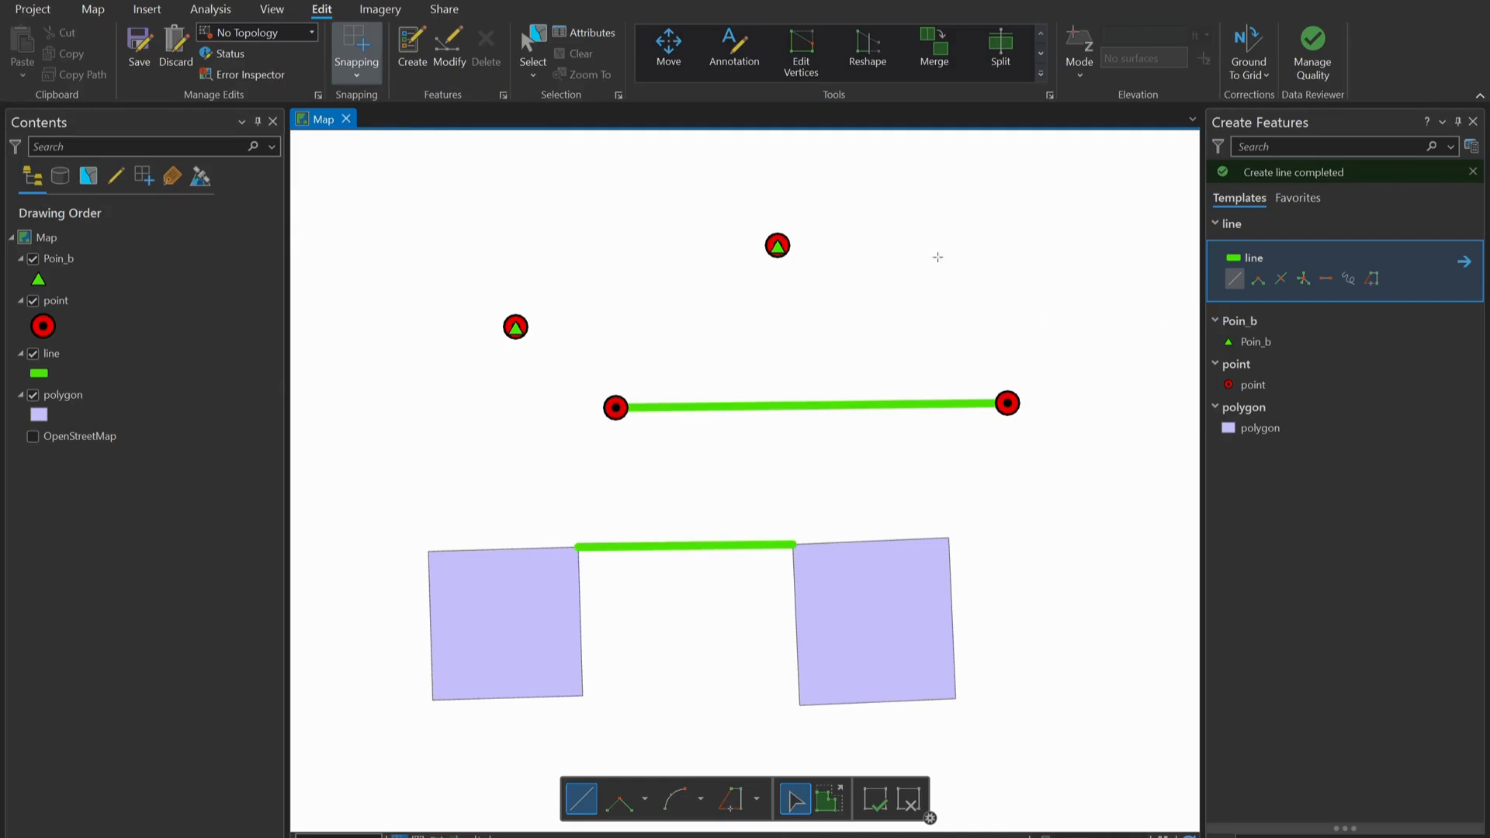
{"action": "left_click", "coordinate": [915, 245]}
{"action": "double_click", "coordinate": [918, 403]}
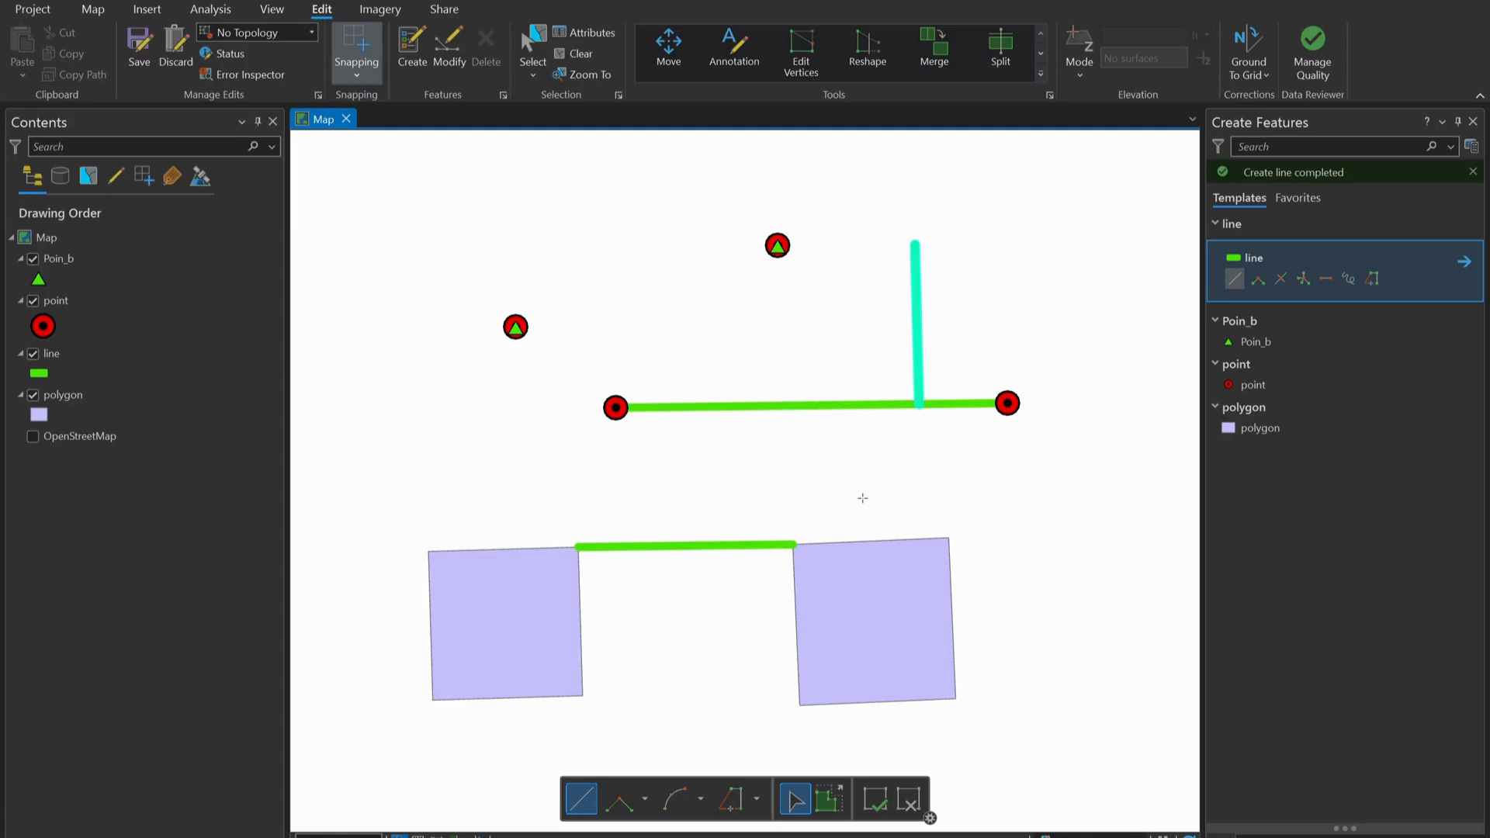
- Draw two short lines from above, one ending on the upper edge of each polygon
{"action": "left_click", "coordinate": [860, 449]}
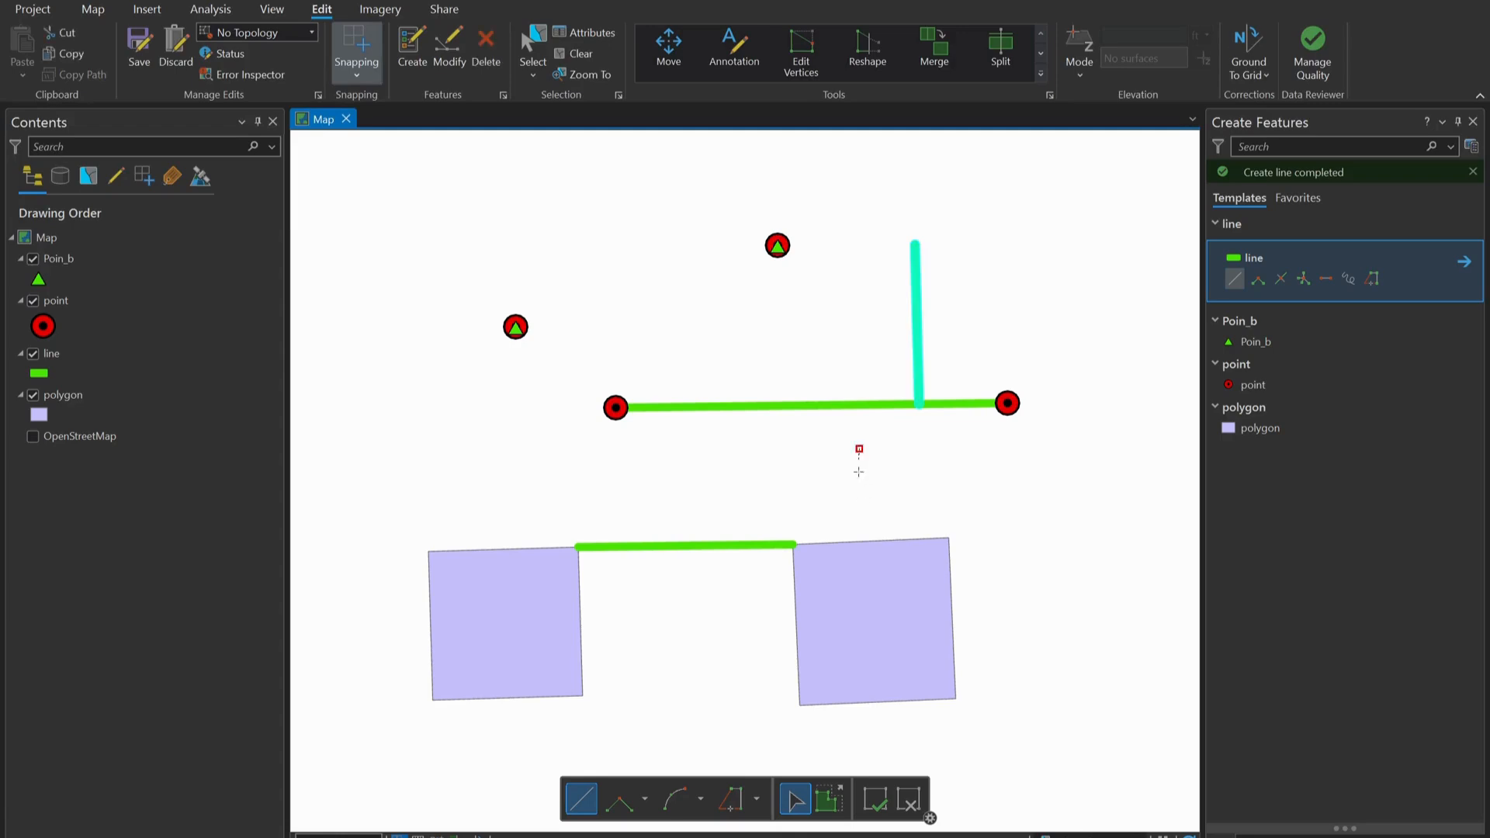
{"action": "double_click", "coordinate": [870, 543]}
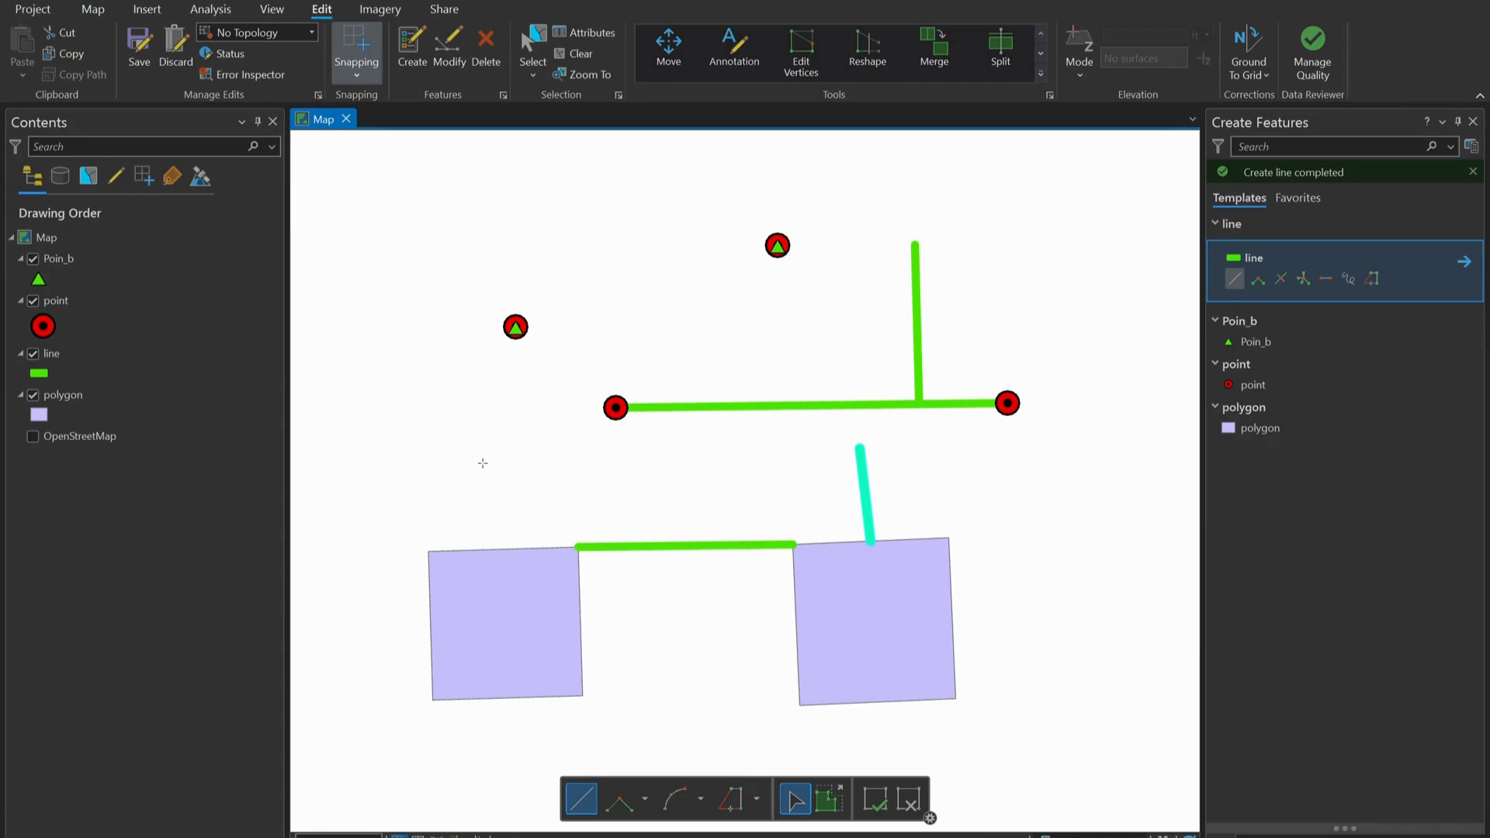
{"action": "left_click", "coordinate": [478, 439]}
{"action": "double_click", "coordinate": [487, 550]}
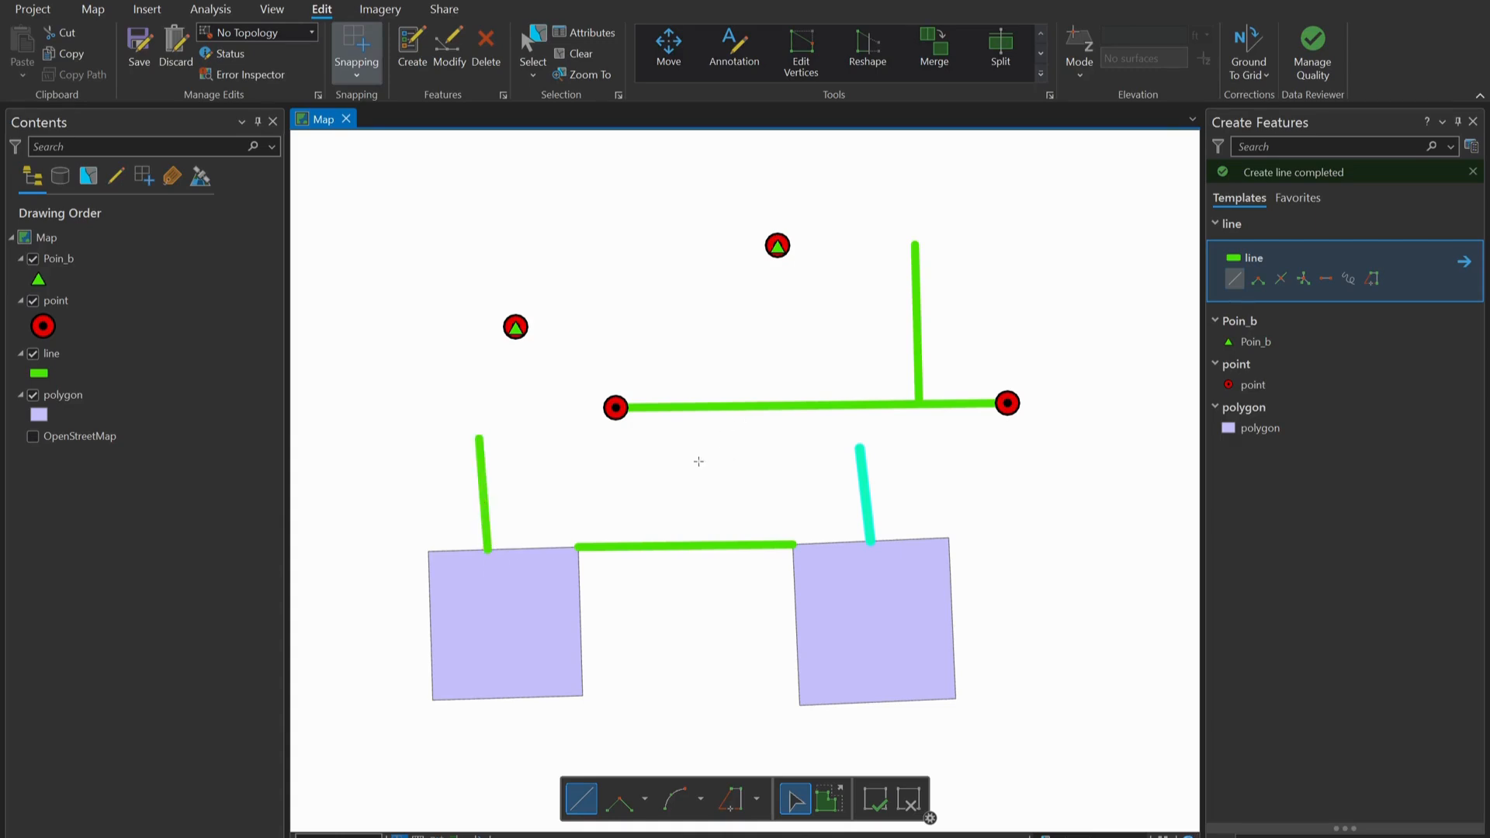
- Draw a short line from below up to the long horizontal line near its left end and clear the selection
{"action": "left_click", "coordinate": [685, 473]}
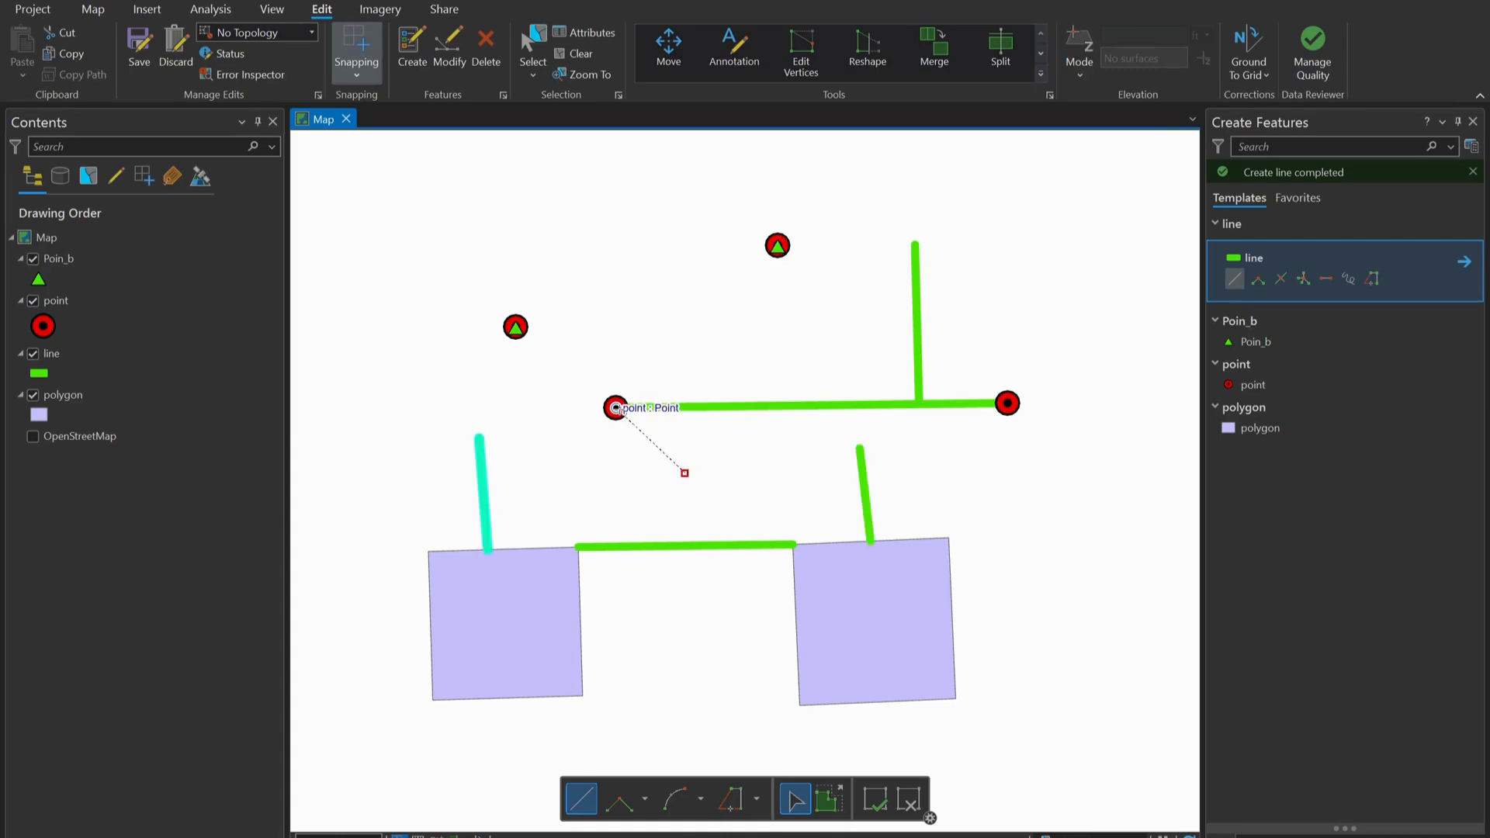
{"action": "double_click", "coordinate": [665, 405]}
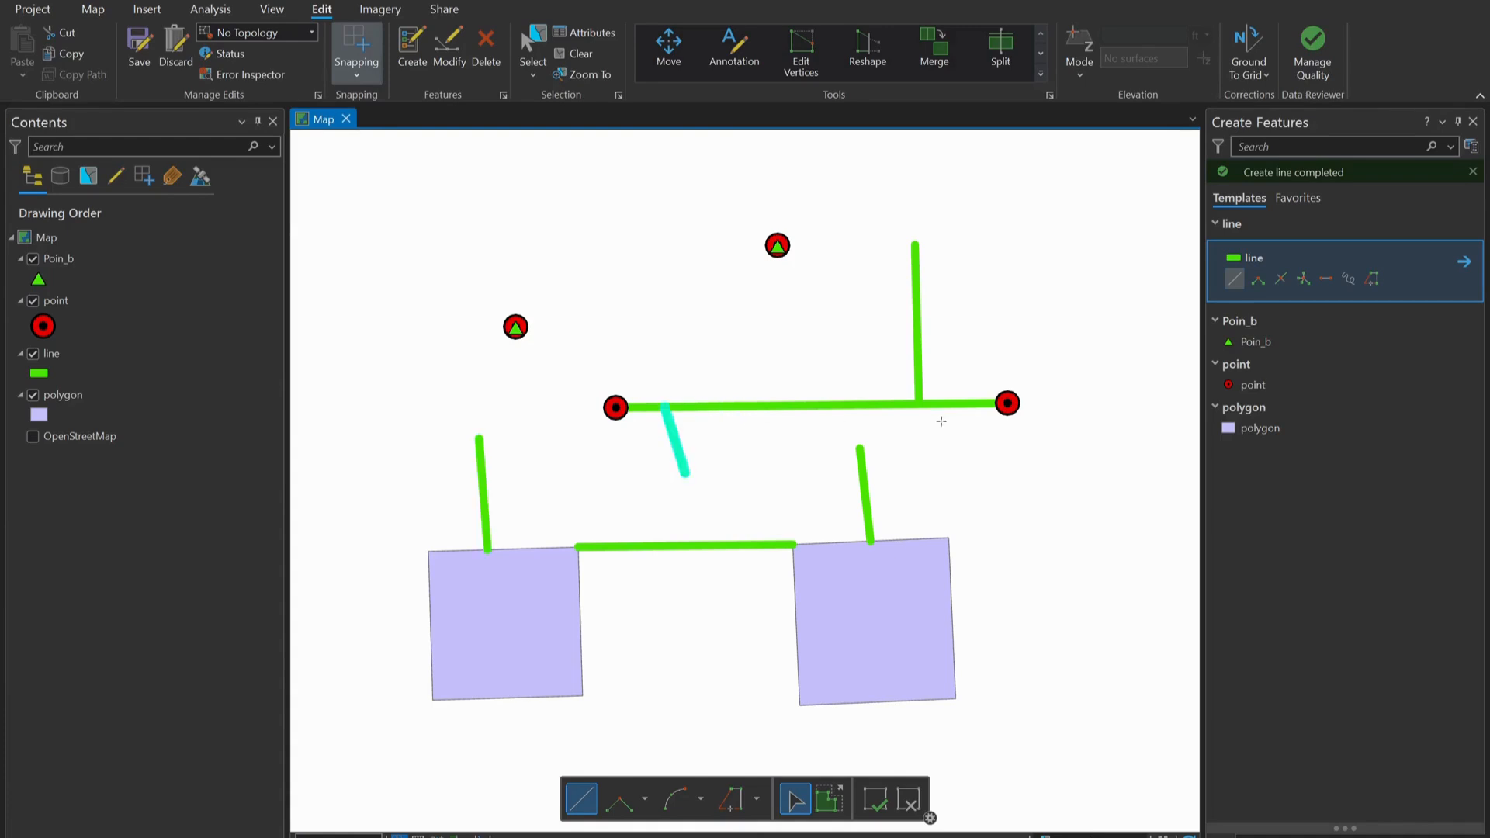
{"action": "left_click", "coordinate": [588, 53]}
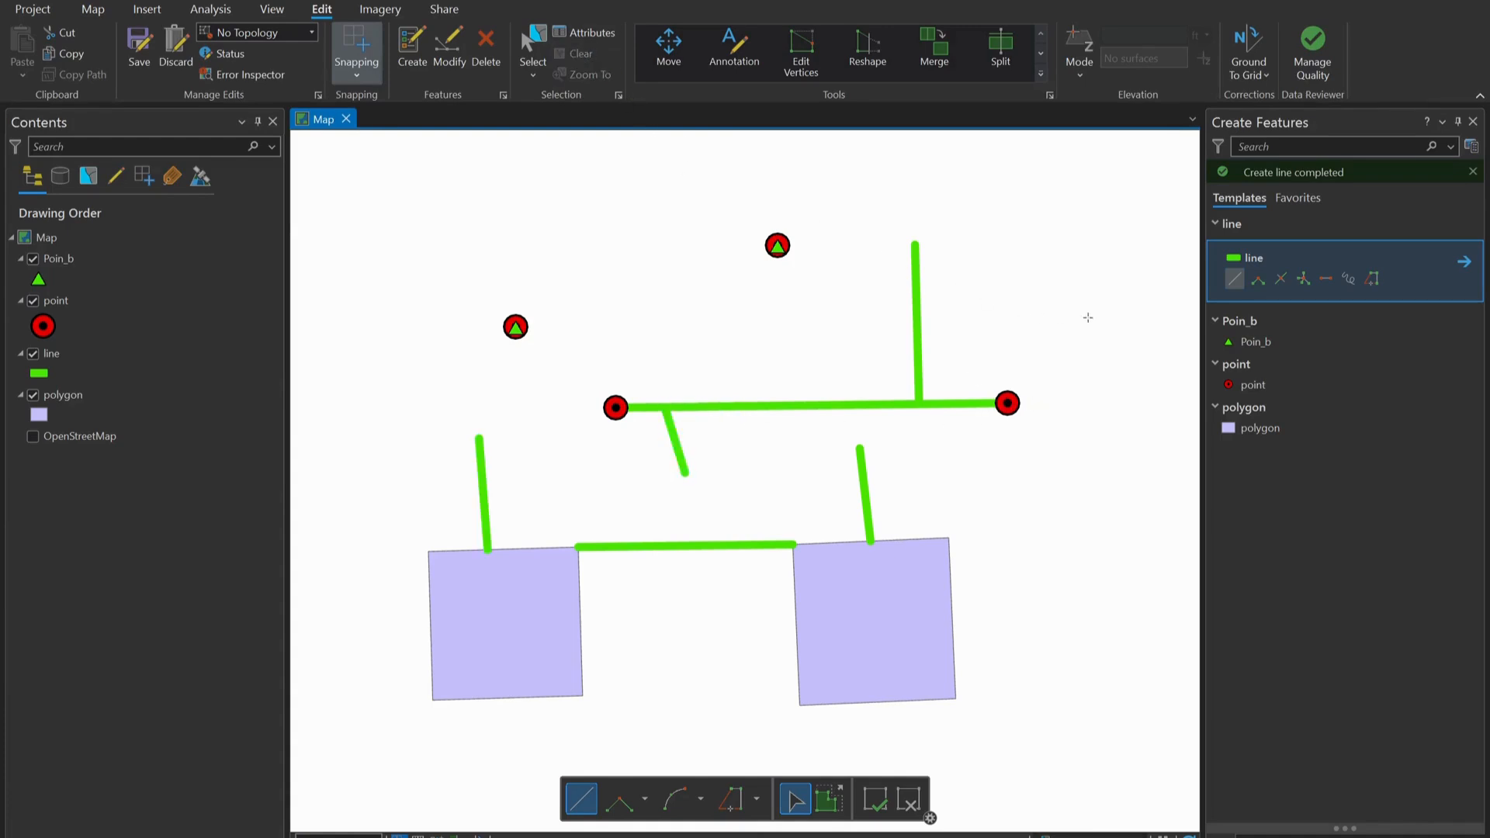
- Make Intersection the only active snapping type and draw a diagonal line from the upper right to where the near-vertical and long horizontal lines meet
{"action": "left_click", "coordinate": [366, 83]}
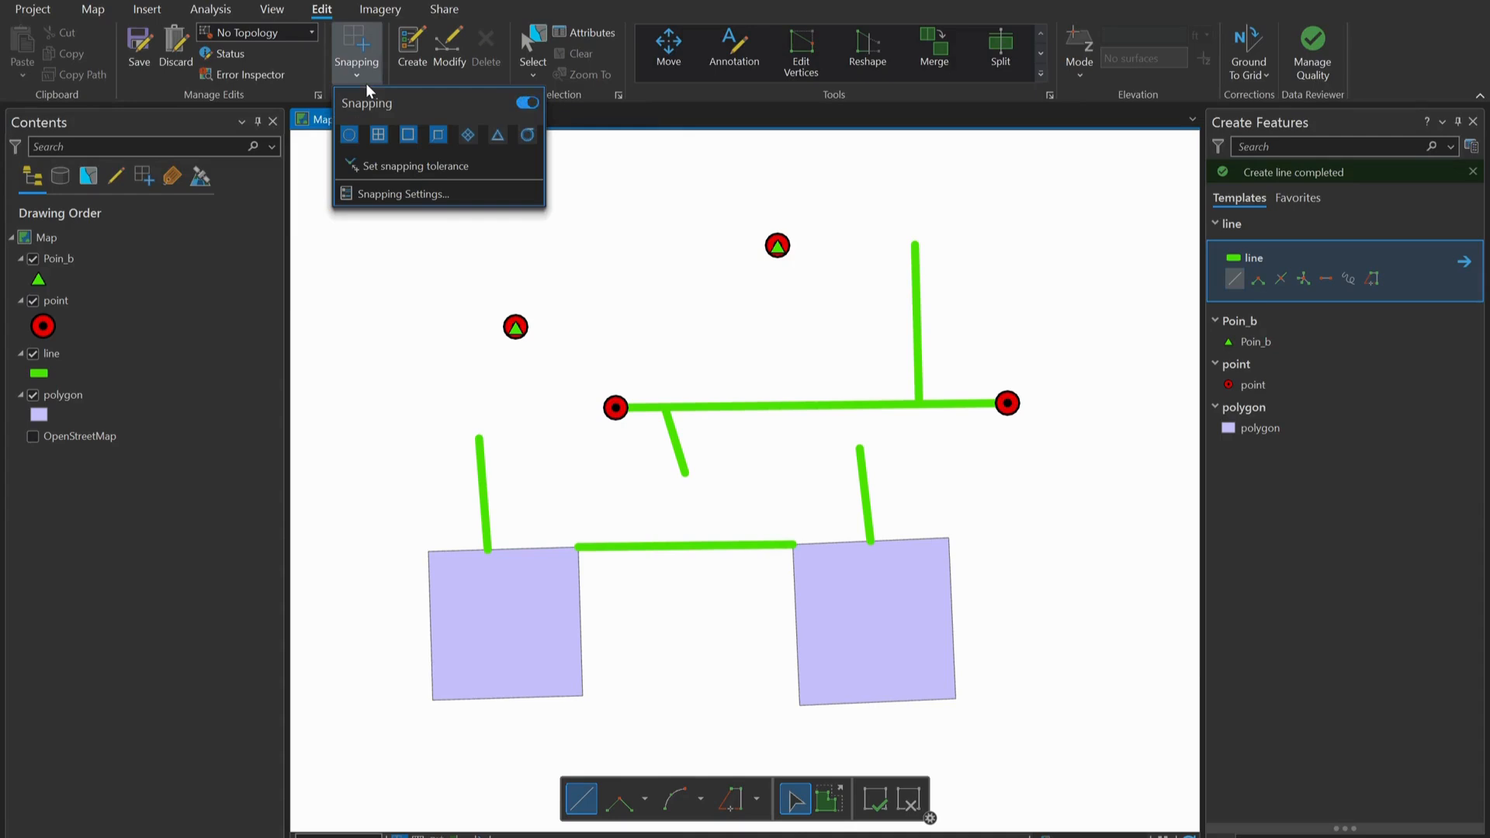
{"action": "left_click", "coordinate": [470, 142]}
{"action": "left_click", "coordinate": [1240, 277]}
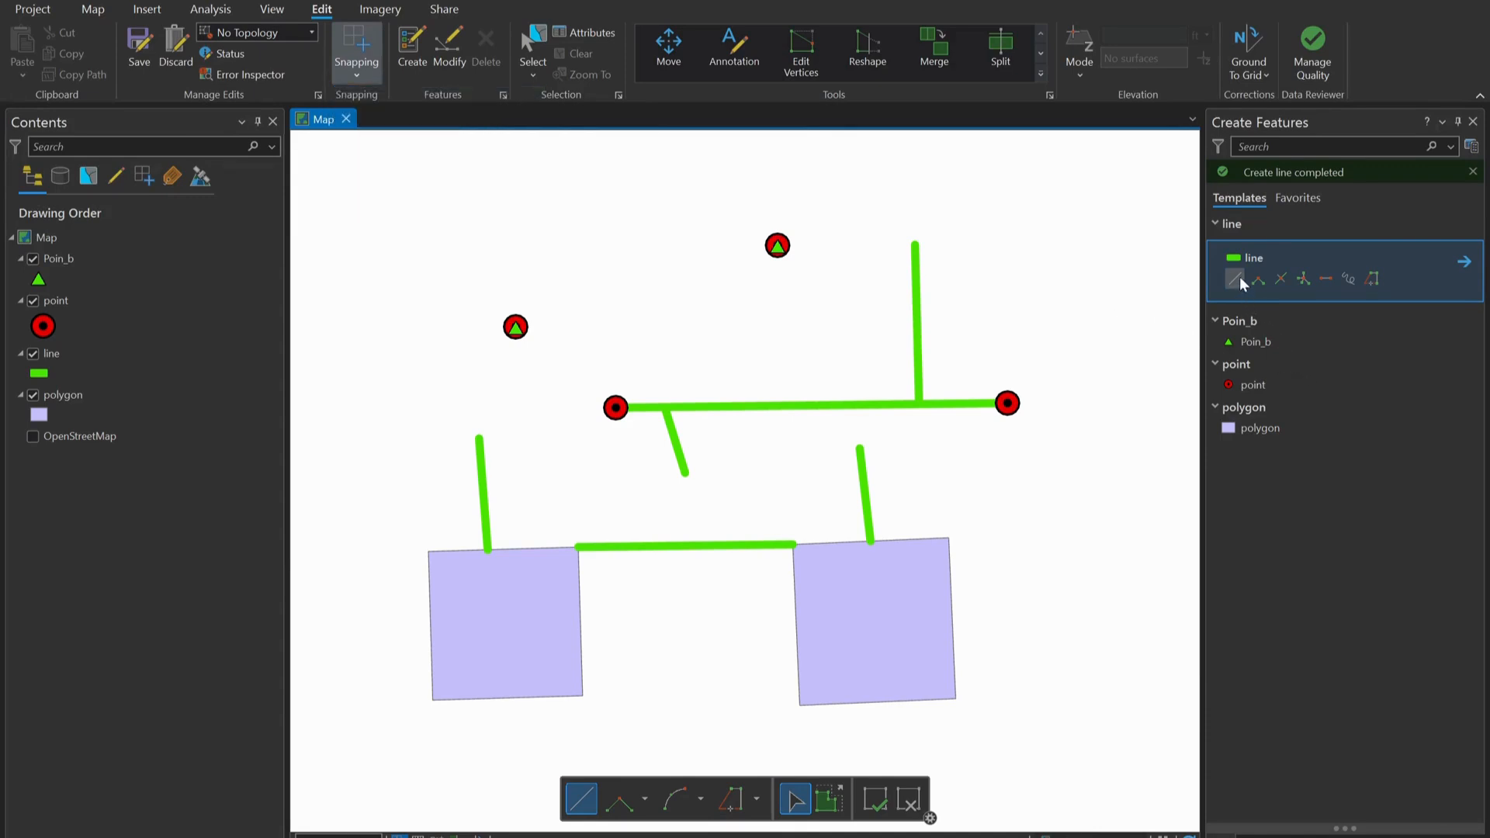
{"action": "left_click", "coordinate": [1014, 305]}
{"action": "left_click", "coordinate": [357, 74]}
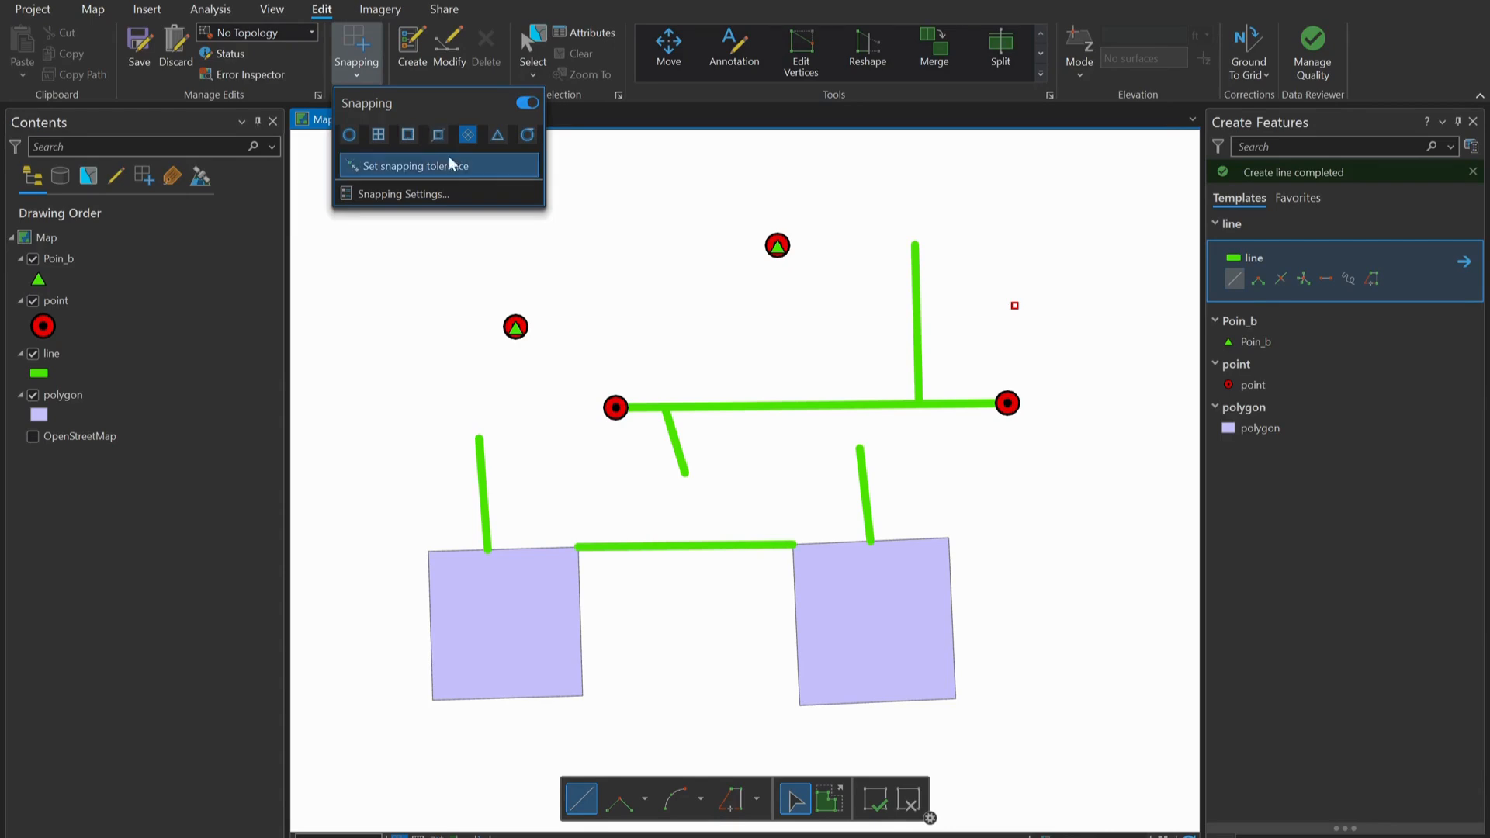
{"action": "left_click", "coordinate": [997, 184]}
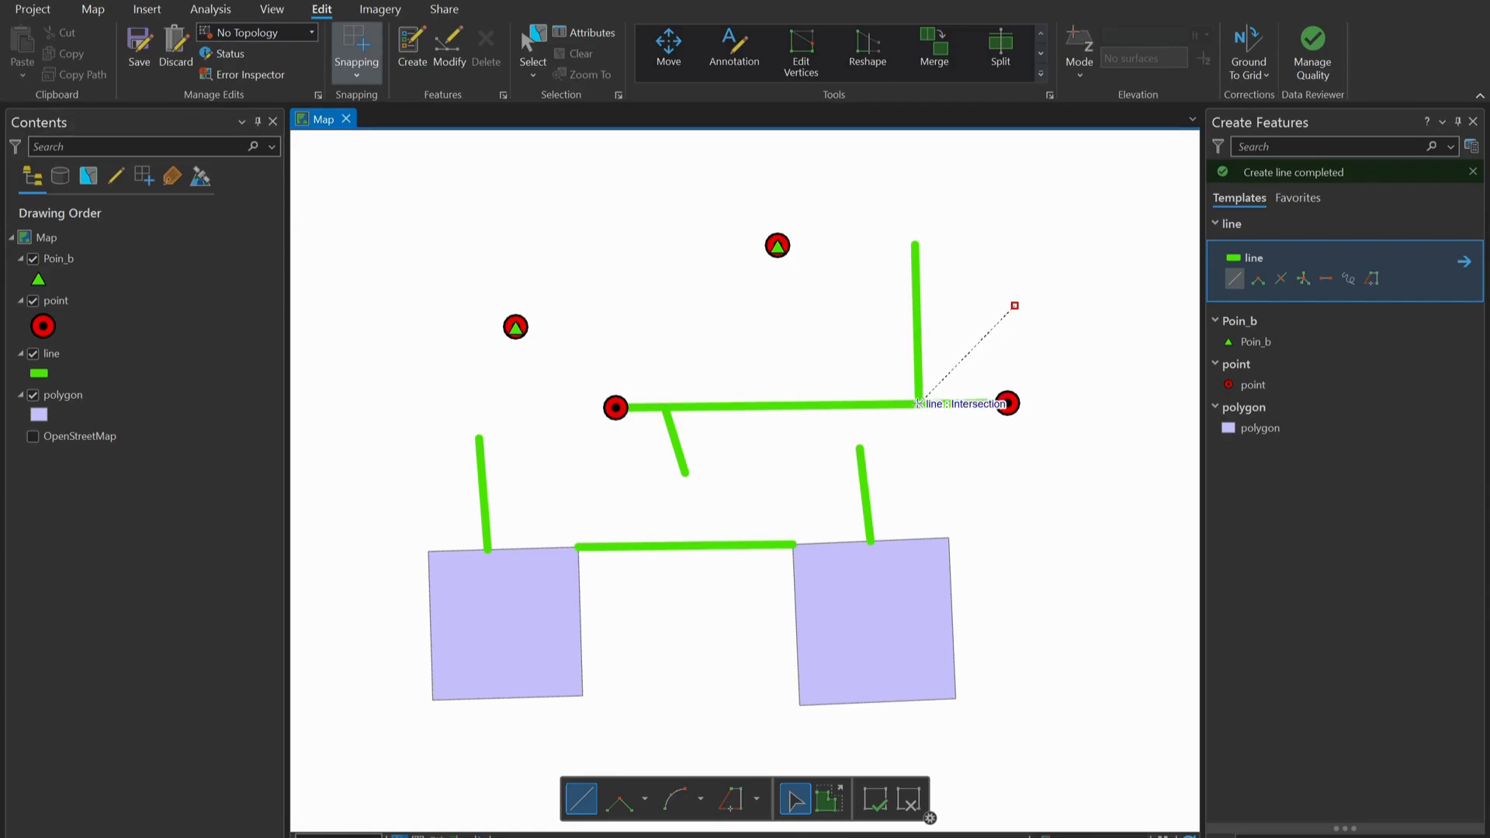
{"action": "double_click", "coordinate": [918, 403]}
- Draw a short slanted line ending at the right polygon's upper-left corner, where the connecting line meets it, and clear the selection
{"action": "left_click", "coordinate": [922, 501]}
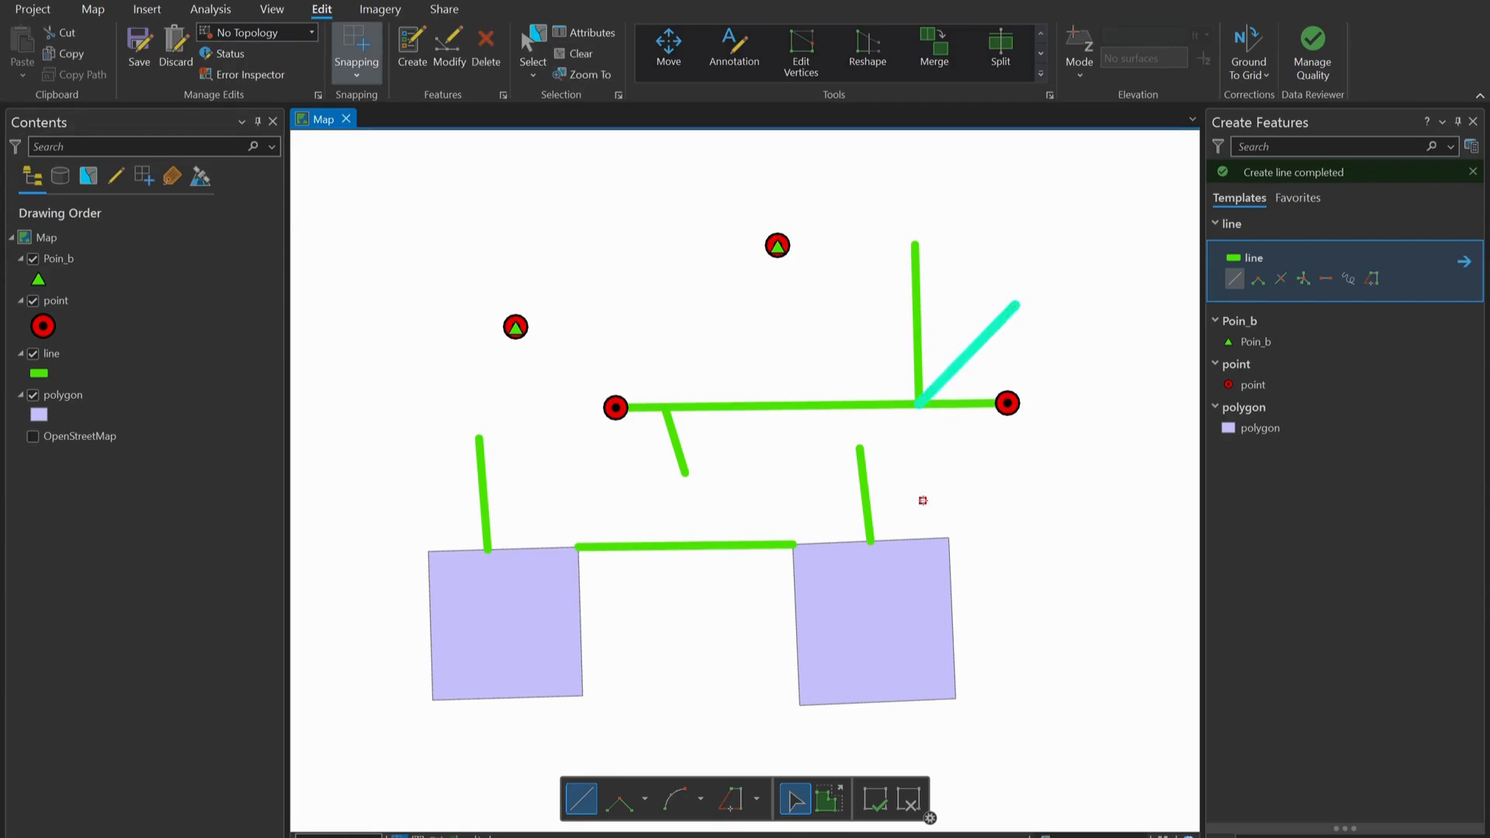
{"action": "double_click", "coordinate": [792, 544]}
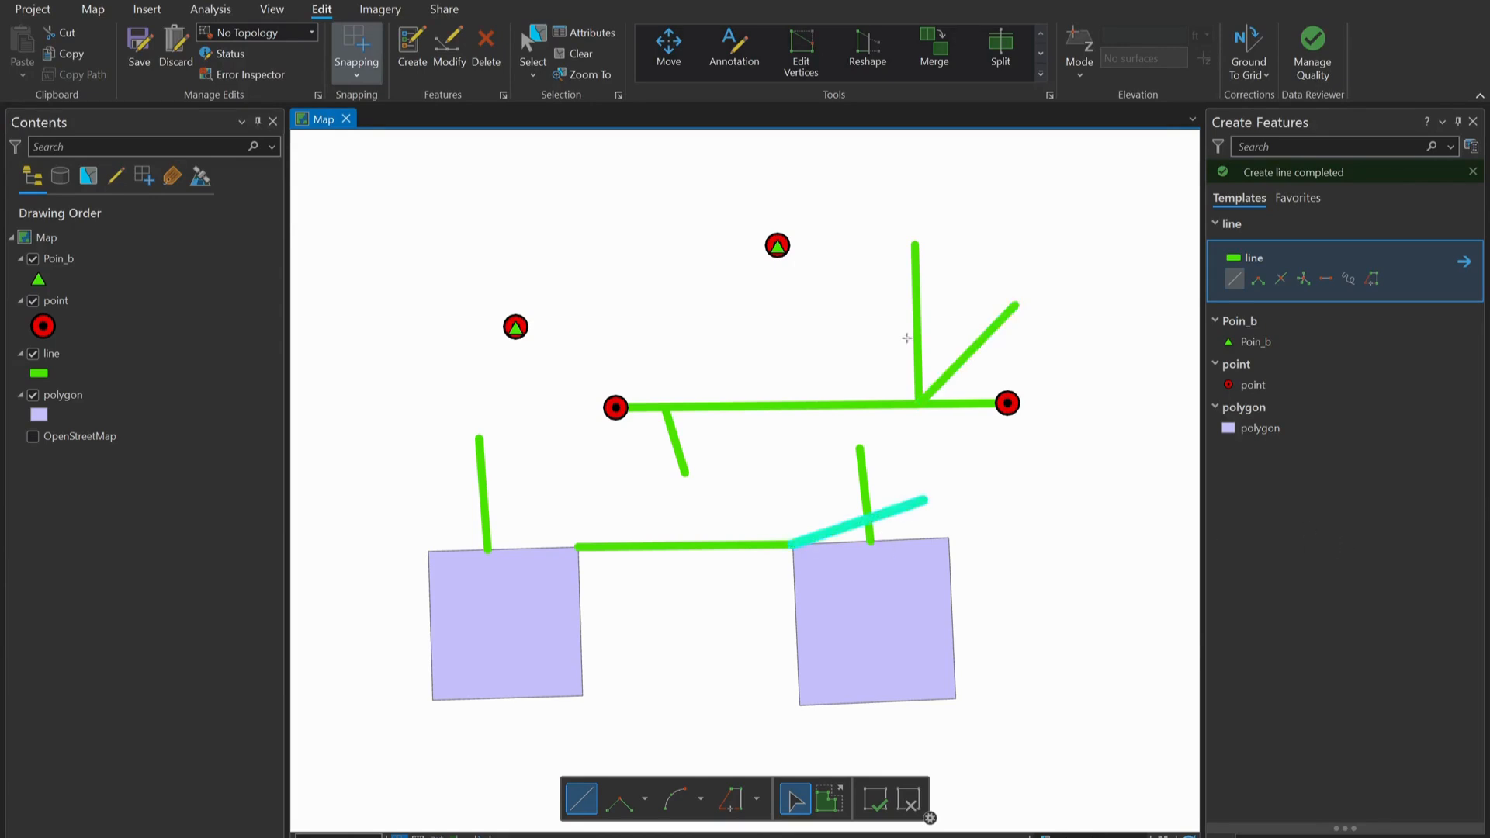
{"action": "left_click", "coordinate": [579, 53]}
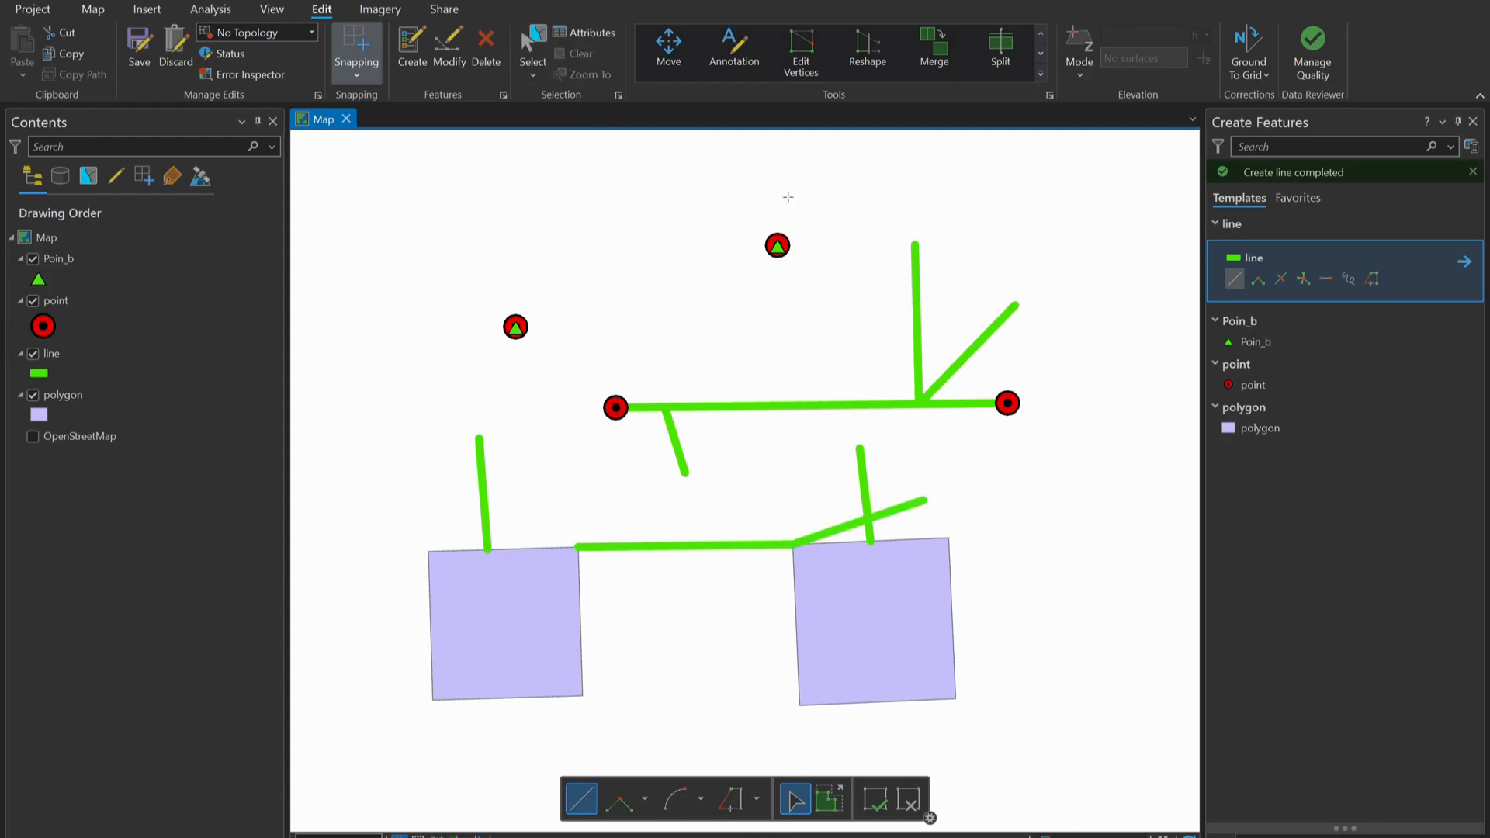
- Turn on Midpoint snapping and place a point feature at the midpoint of the long horizontal line
{"action": "left_click", "coordinate": [357, 74]}
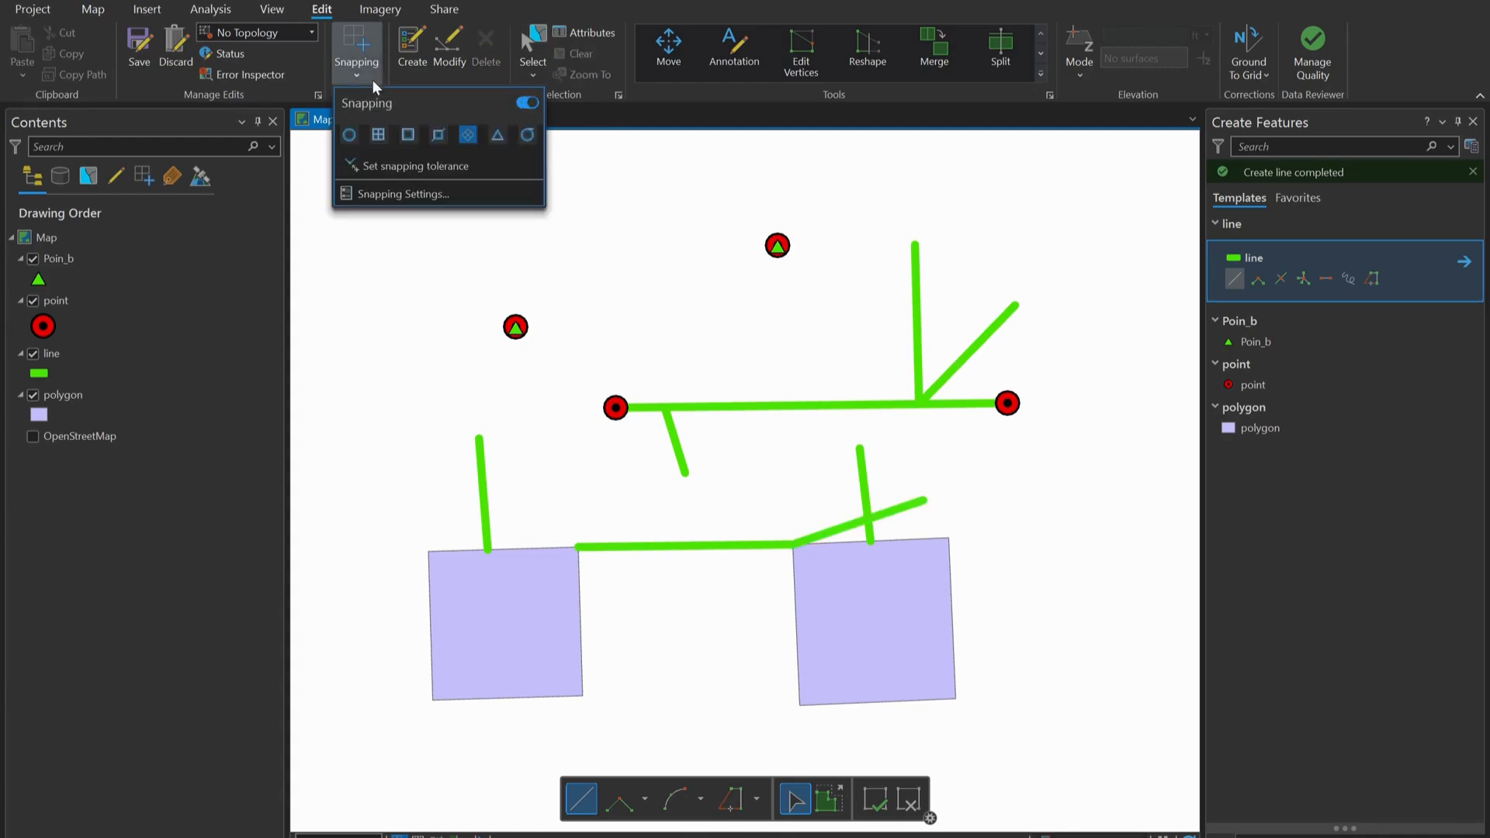
{"action": "left_click", "coordinate": [499, 139]}
{"action": "left_click", "coordinate": [1254, 383]}
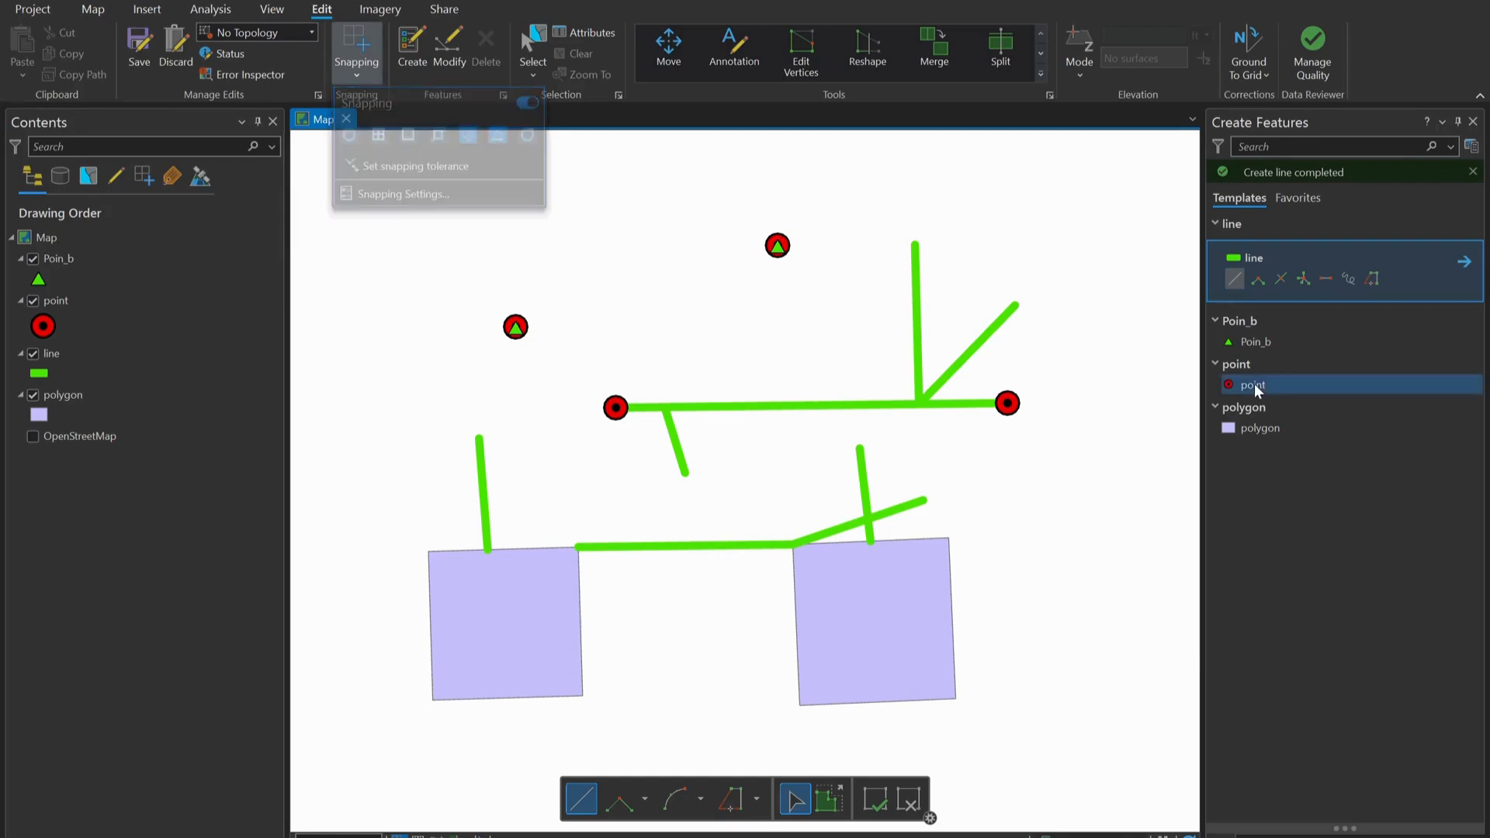
{"action": "left_click", "coordinate": [862, 407]}
{"action": "key", "text": "ctrl+z"}
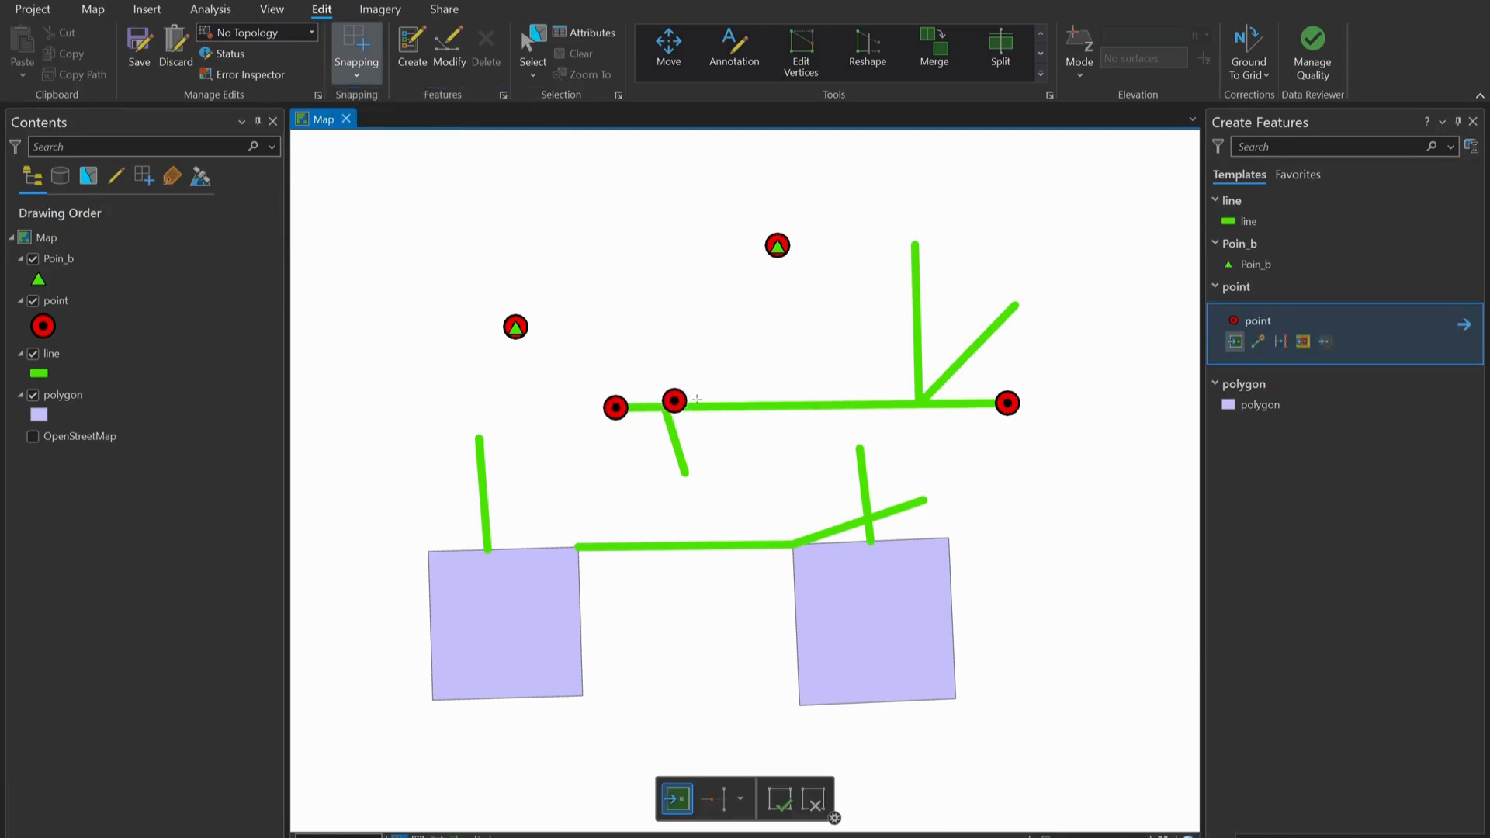
{"action": "left_click", "coordinate": [854, 328]}
{"action": "left_click", "coordinate": [811, 405]}
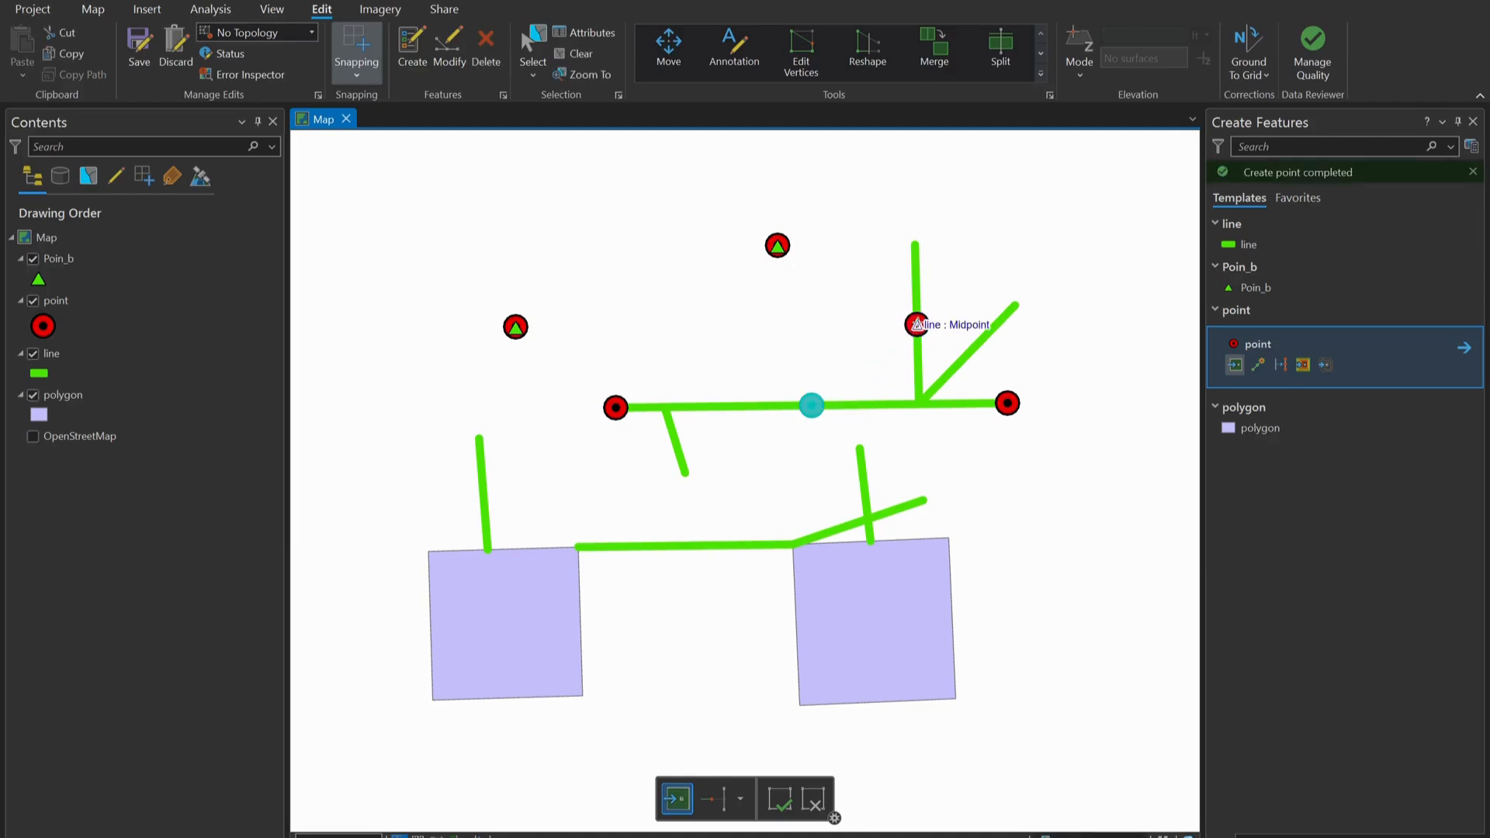
- Place point features at the midpoints of the upper near-vertical line and the left polygon's right edge, and clear the selection
{"action": "left_click", "coordinate": [917, 324]}
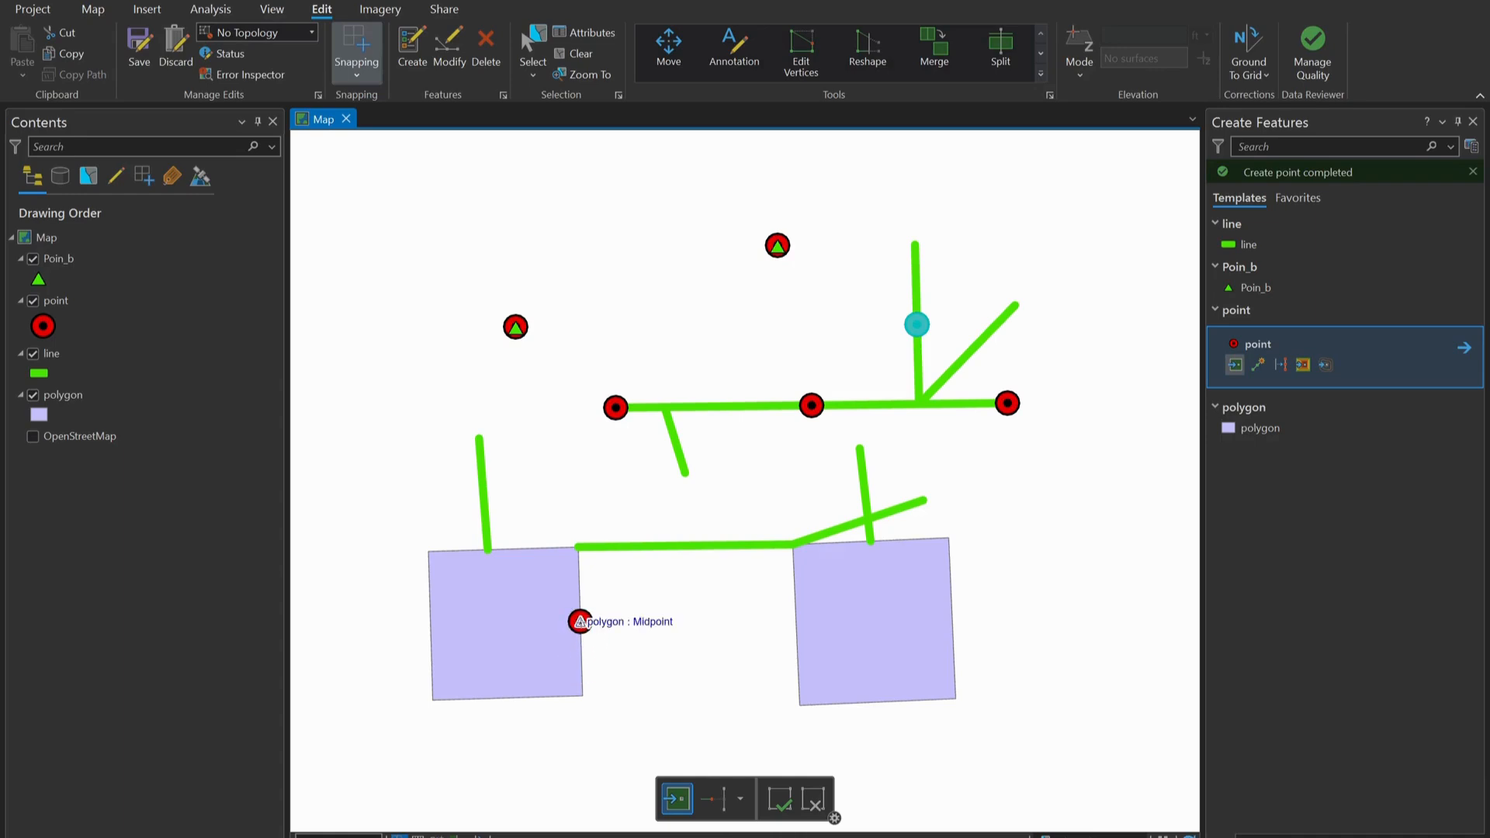
{"action": "left_click", "coordinate": [581, 621]}
{"action": "left_click", "coordinate": [577, 53]}
- Turn on Tangent snapping and draw a circular polygon feature in the empty area below the two square polygons
{"action": "left_click", "coordinate": [356, 75]}
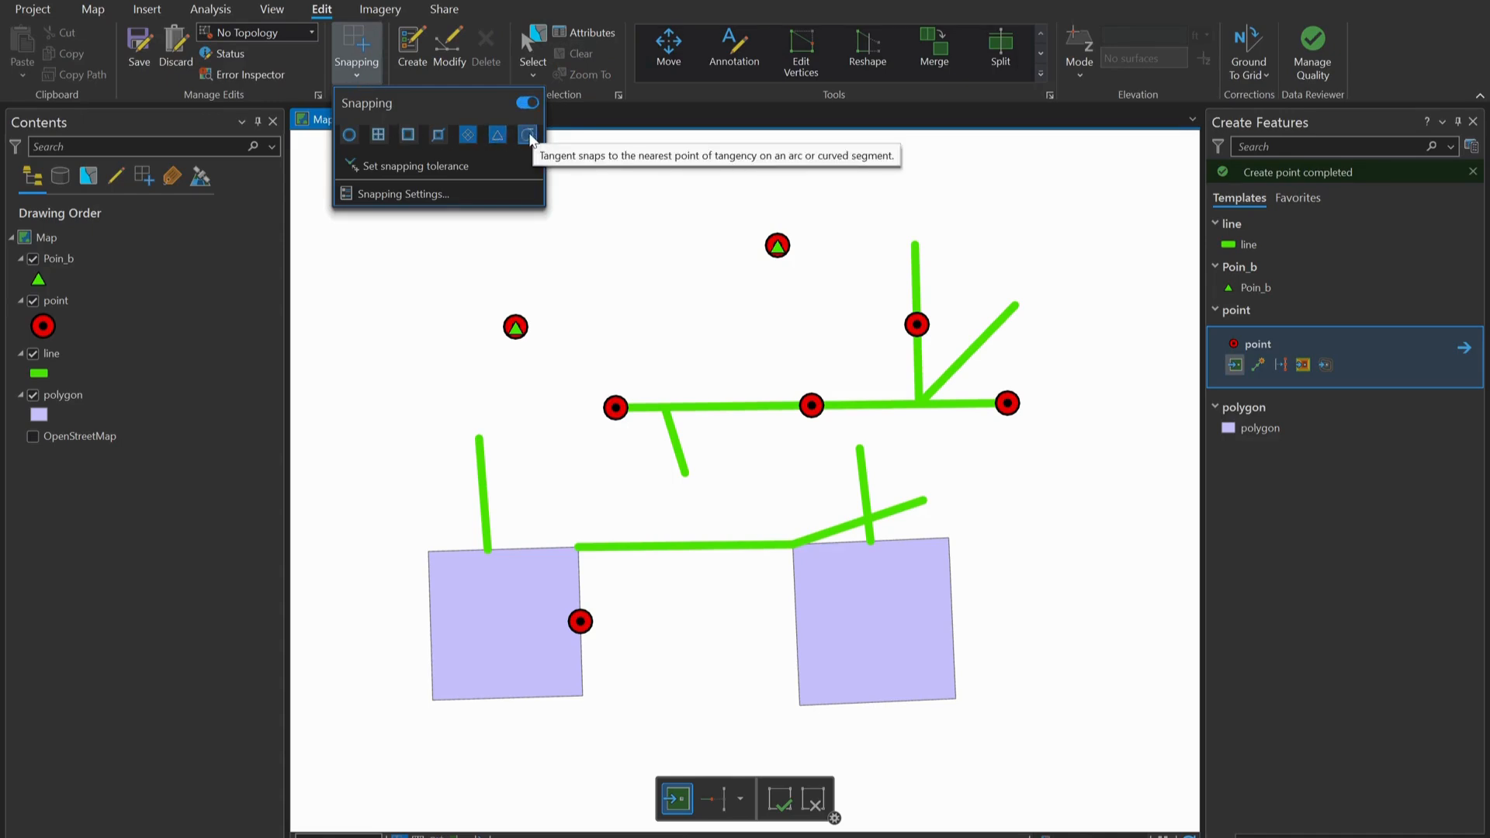
{"action": "scroll", "coordinate": [675, 188], "scroll_direction": "down", "scroll_amount": 5}
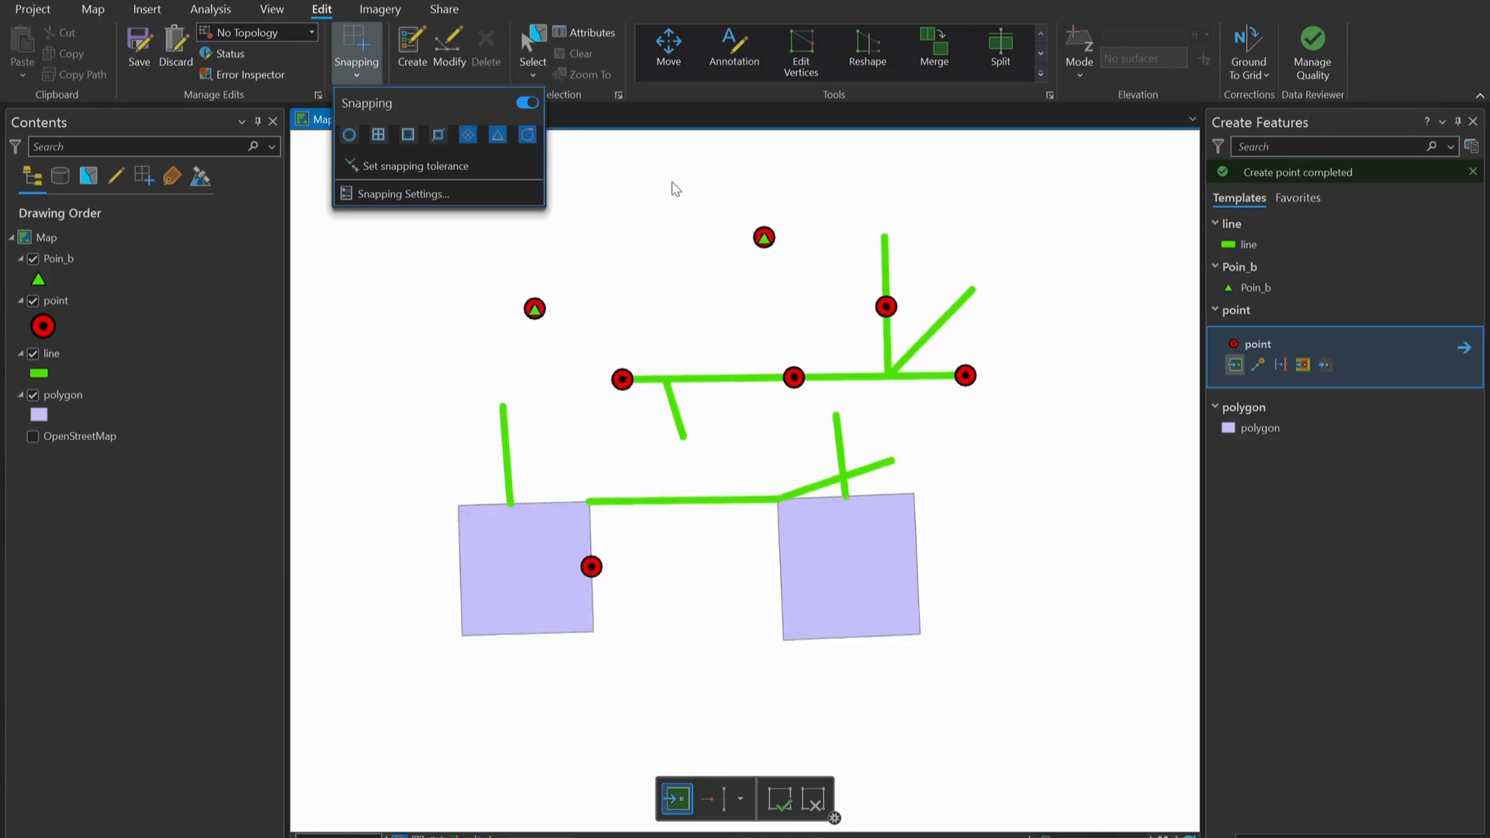
{"action": "left_click", "coordinate": [1251, 428]}
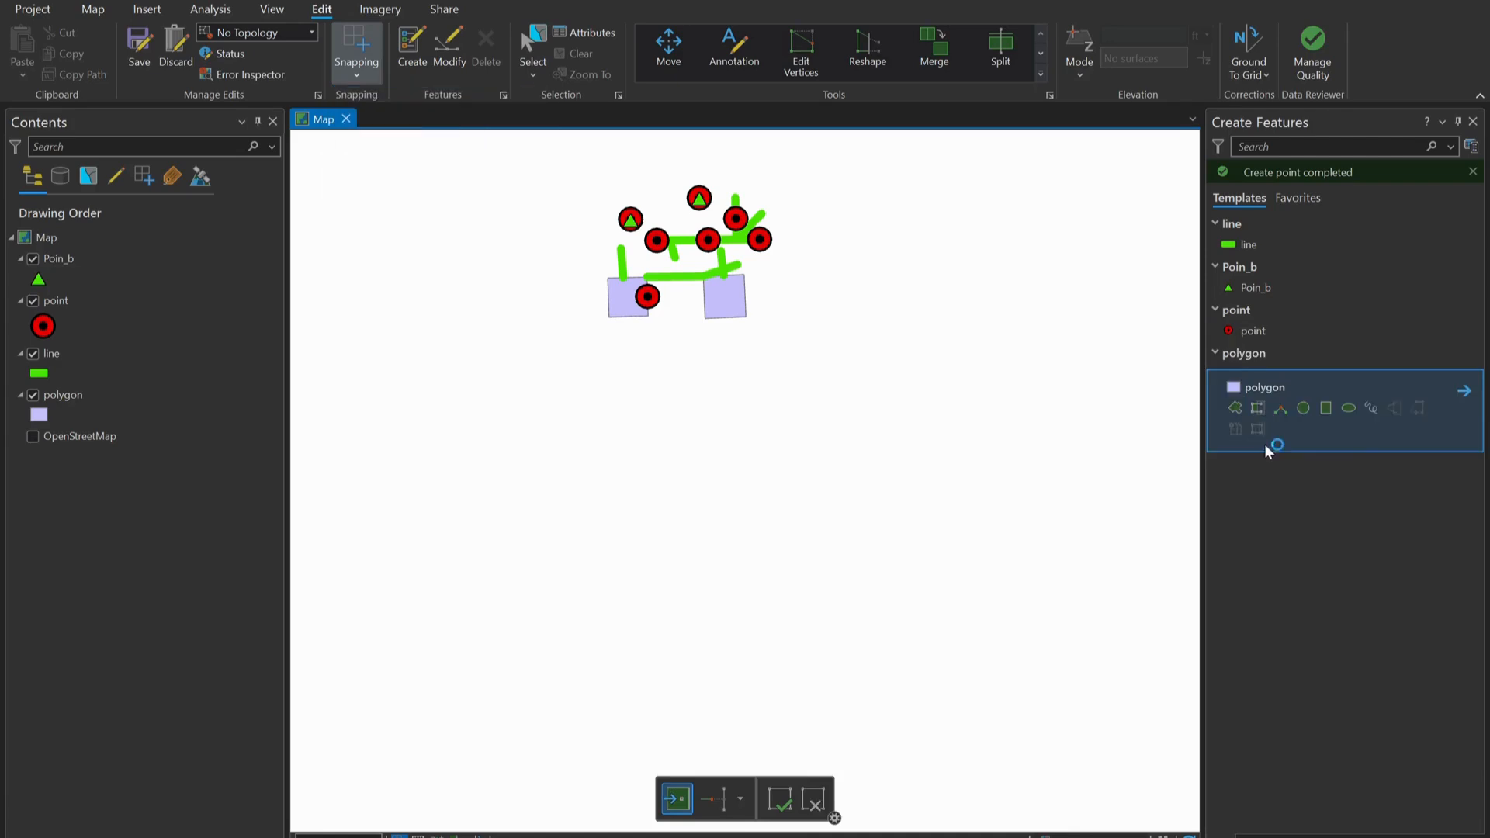
{"action": "left_click", "coordinate": [1303, 385]}
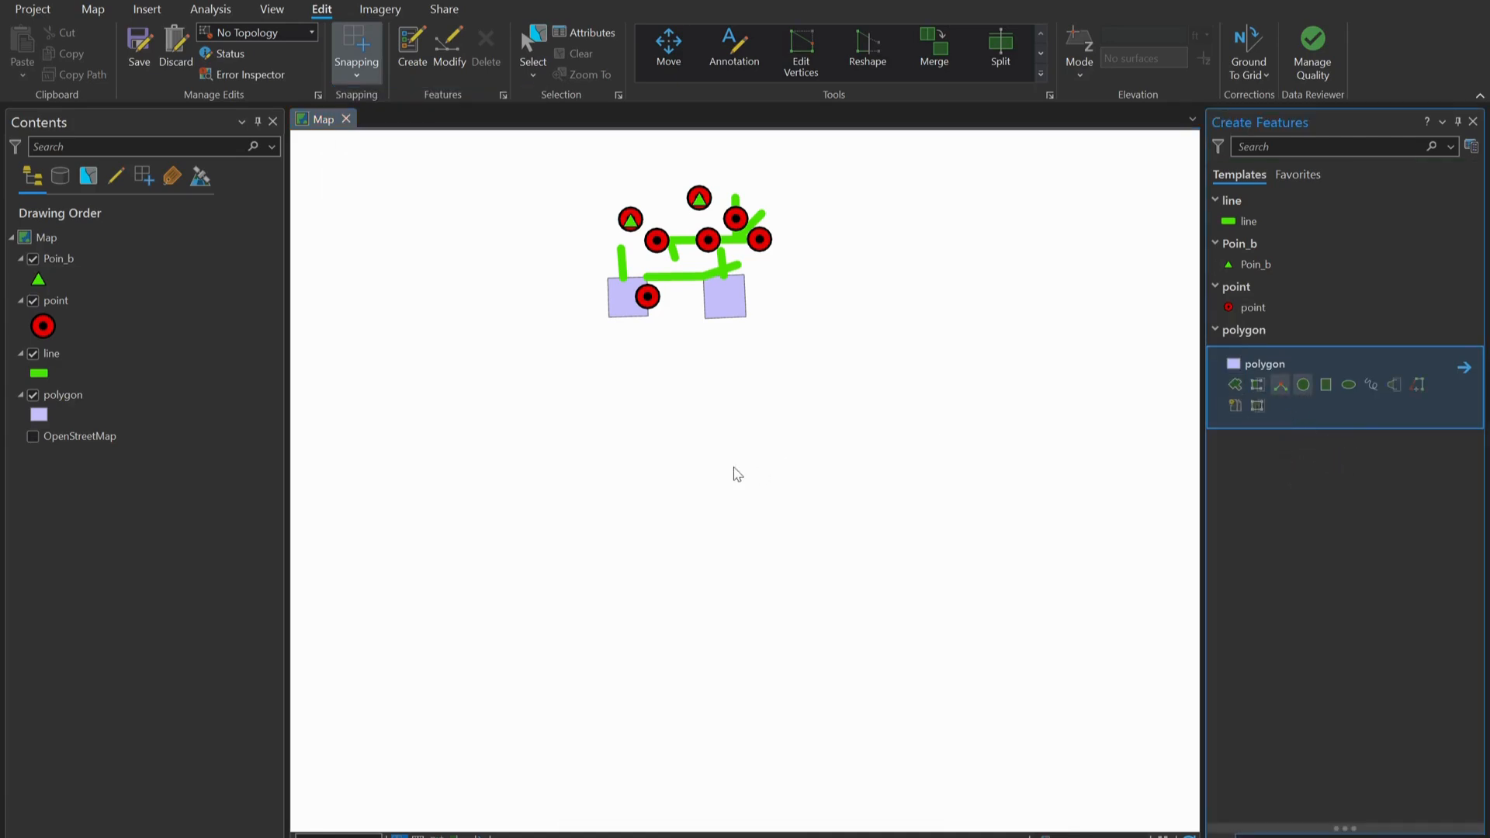
{"action": "left_click", "coordinate": [652, 425]}
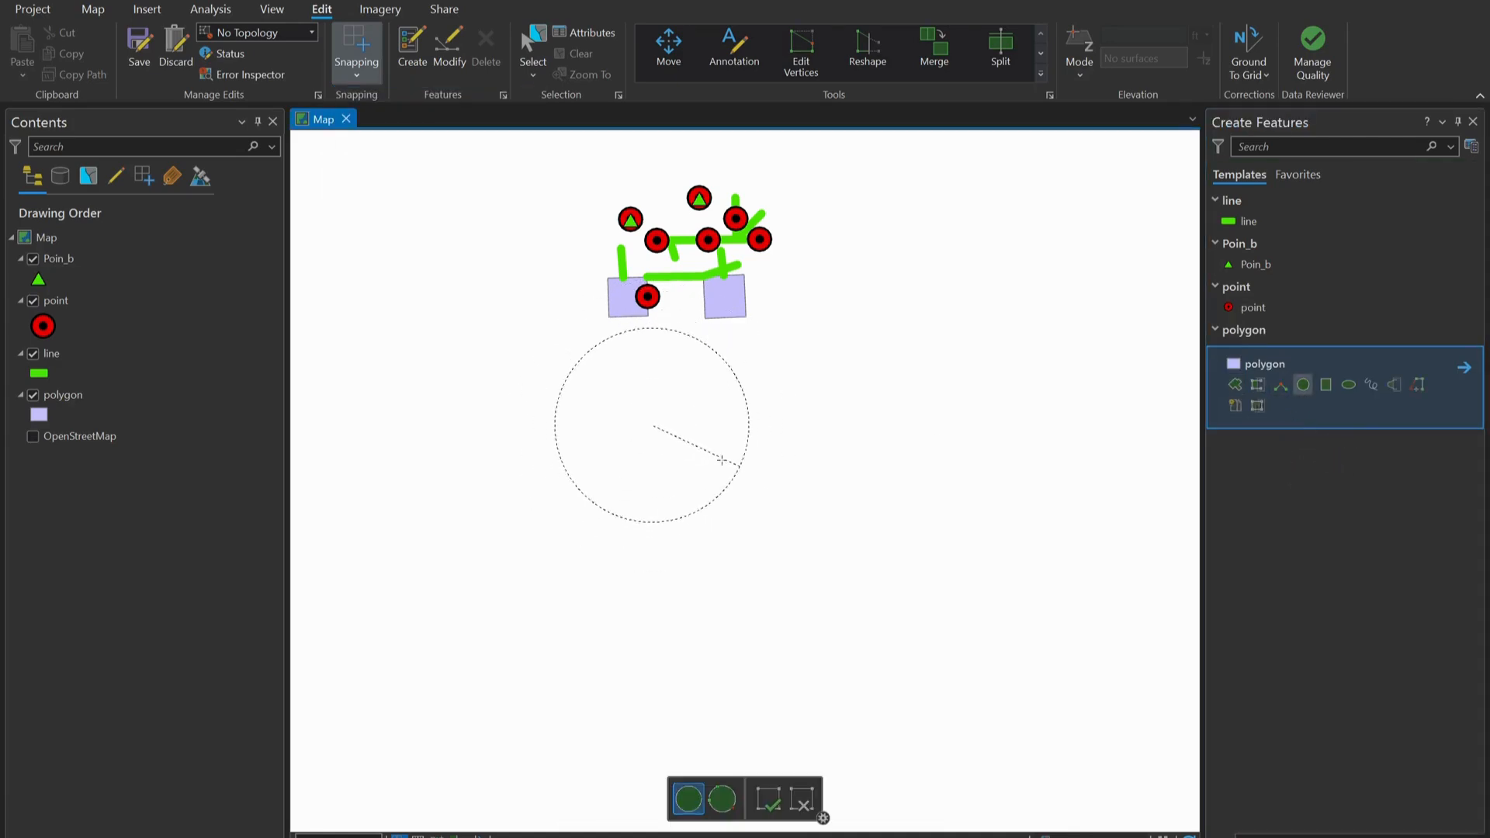
{"action": "left_click", "coordinate": [691, 444]}
{"action": "scroll", "coordinate": [692, 444], "scroll_direction": "up", "scroll_amount": 2}
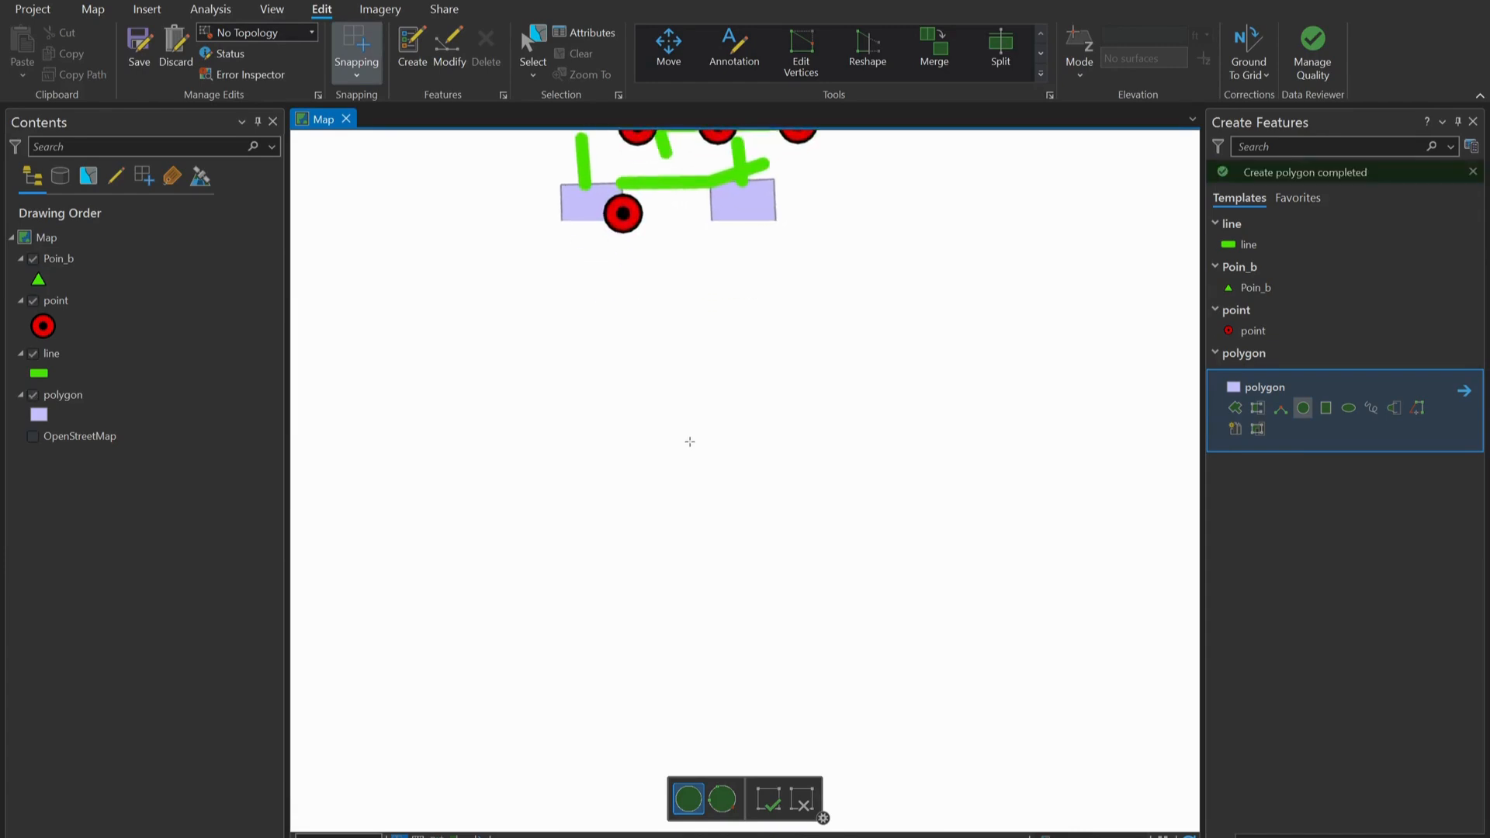
{"action": "scroll", "coordinate": [691, 444], "scroll_direction": "up", "scroll_amount": 1}
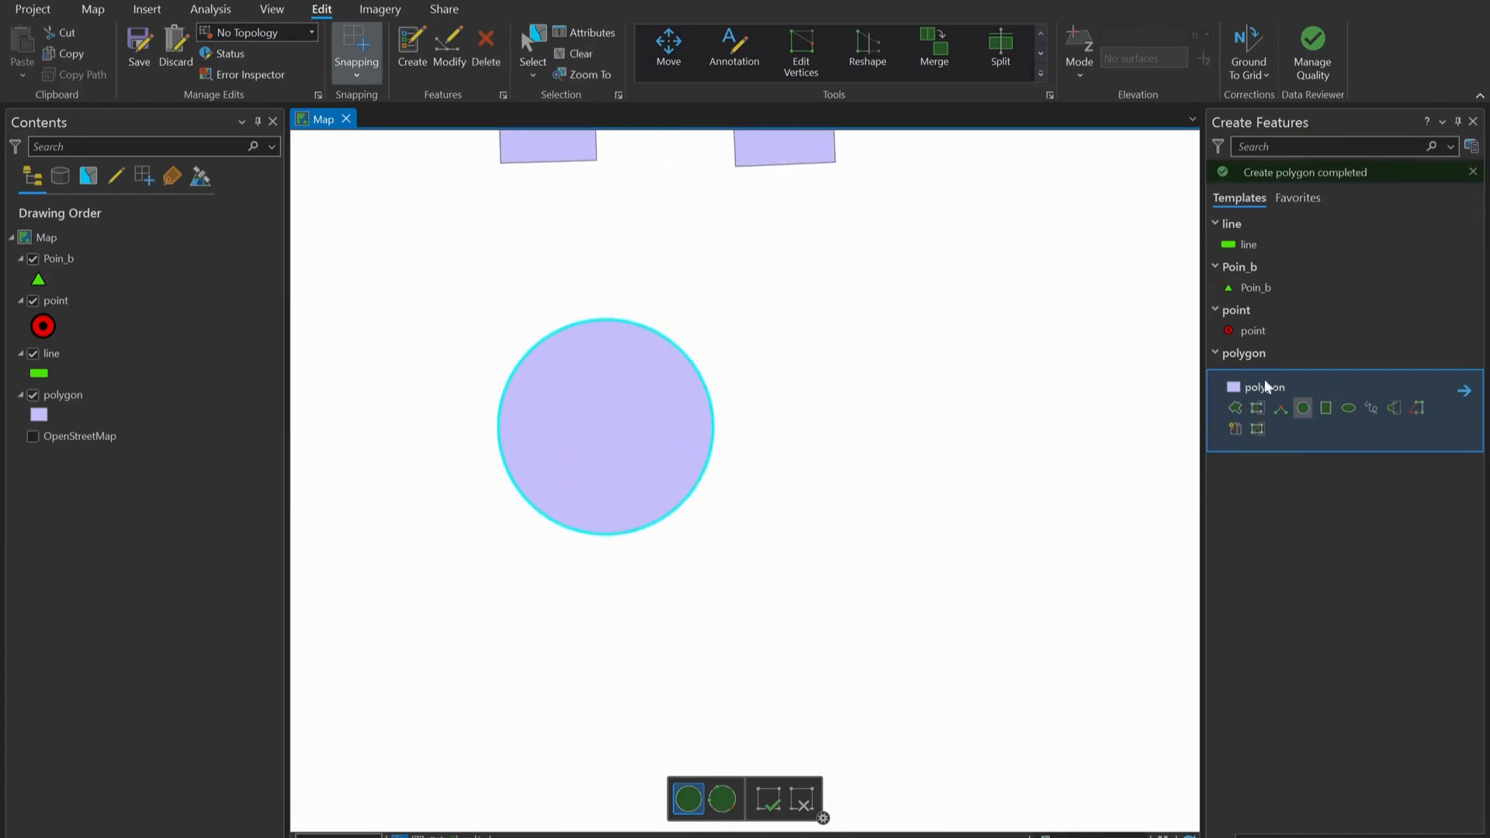
- Draw a two-segment line from the circle's lower right that ends at a tangent point on its right side, and clear the selection
{"action": "left_click", "coordinate": [1250, 242]}
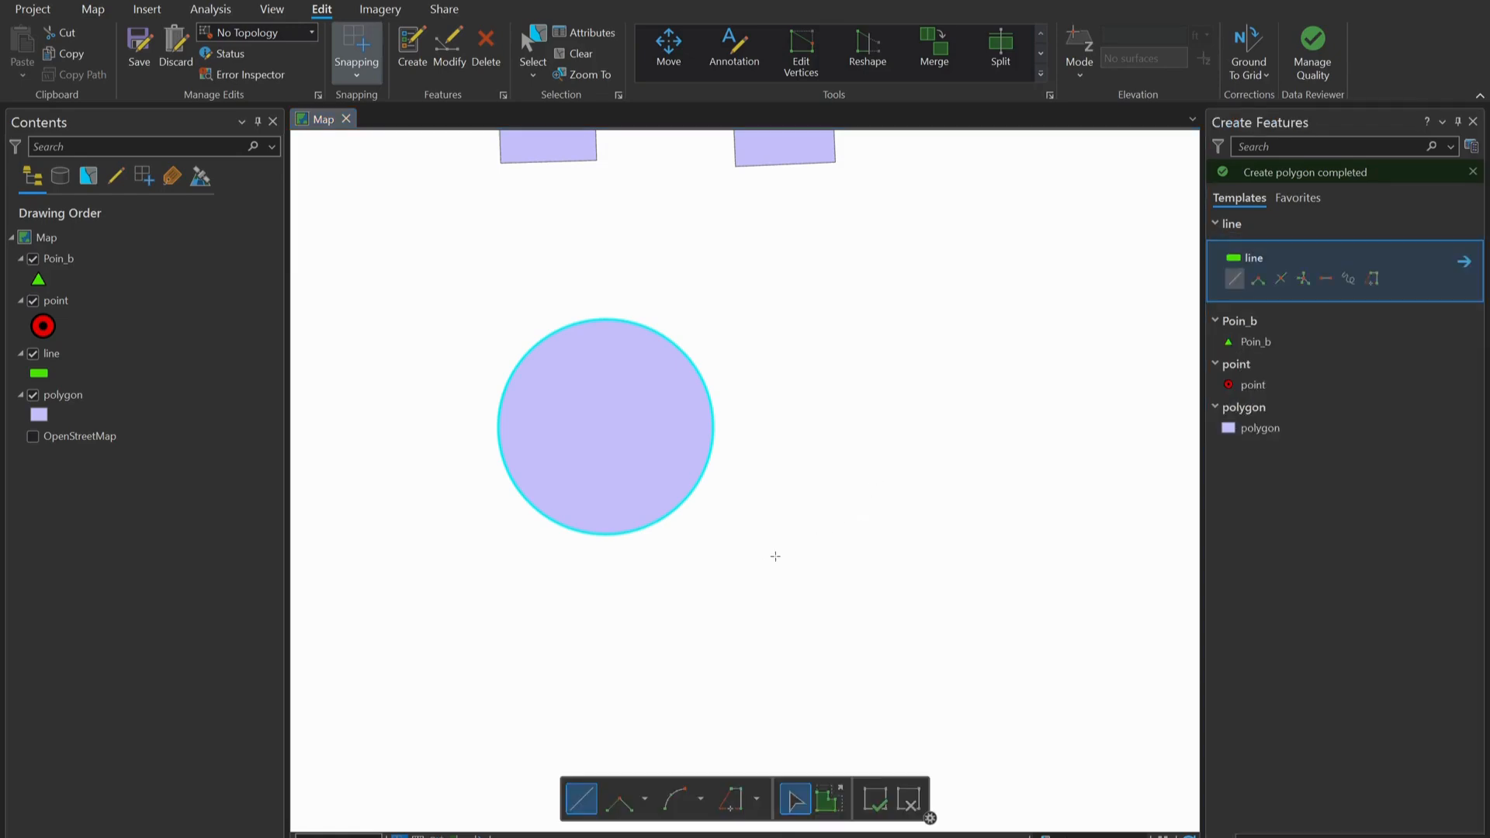
{"action": "left_click", "coordinate": [761, 531]}
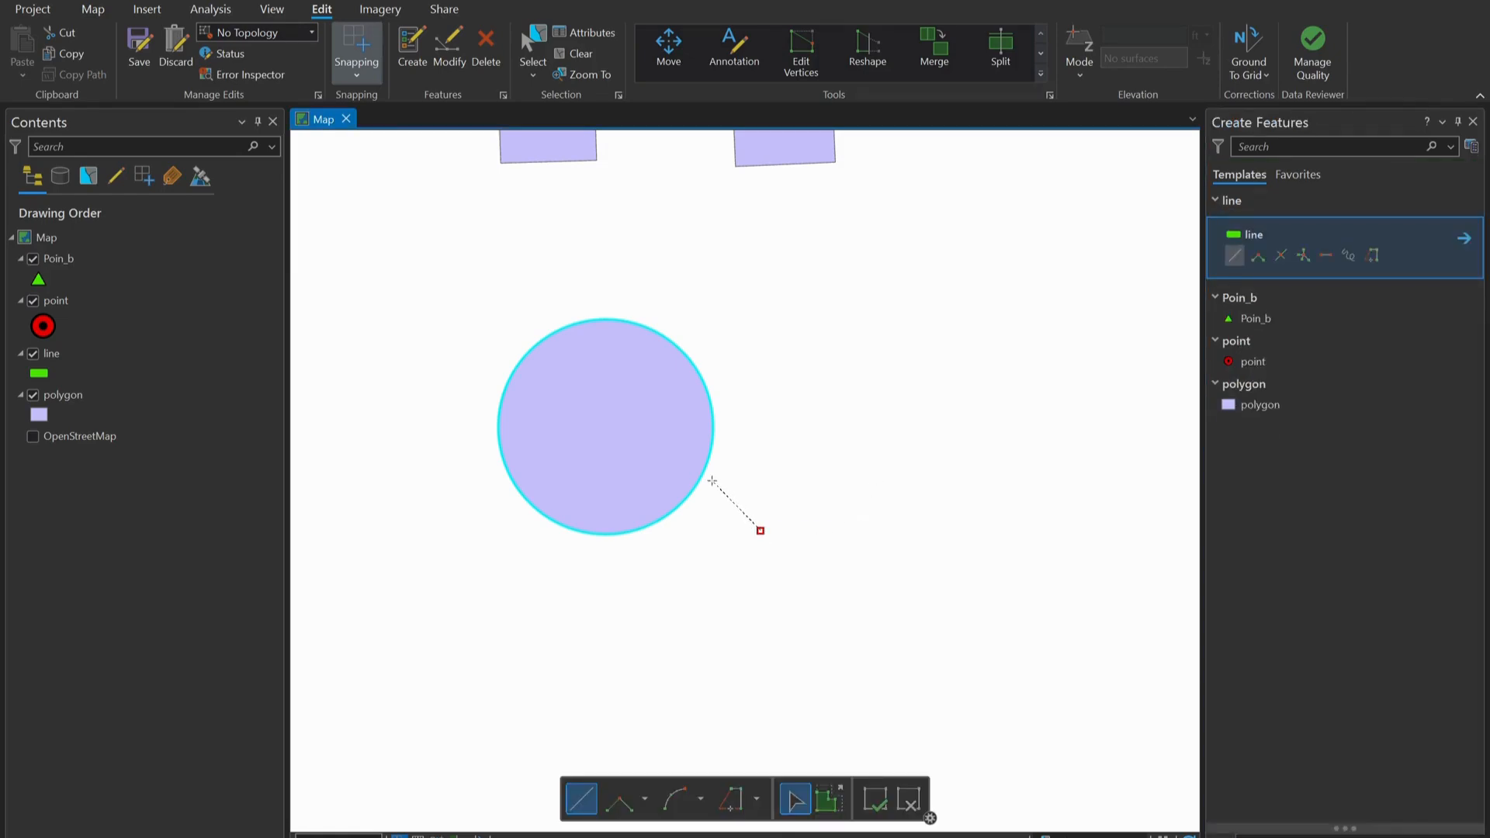
{"action": "left_click", "coordinate": [356, 75]}
{"action": "left_click", "coordinate": [741, 491]}
{"action": "left_click", "coordinate": [719, 452]}
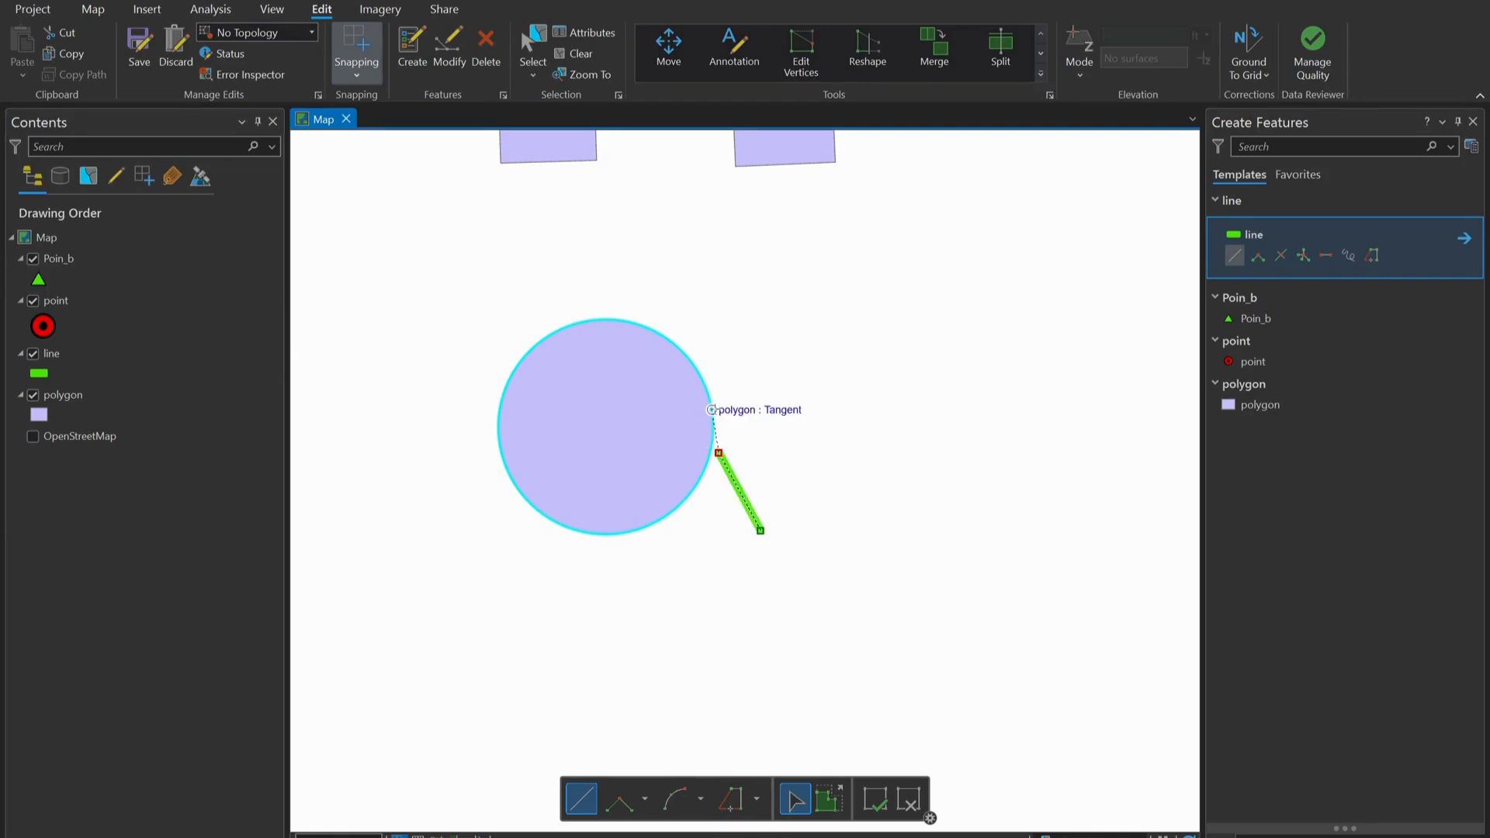
{"action": "double_click", "coordinate": [712, 409]}
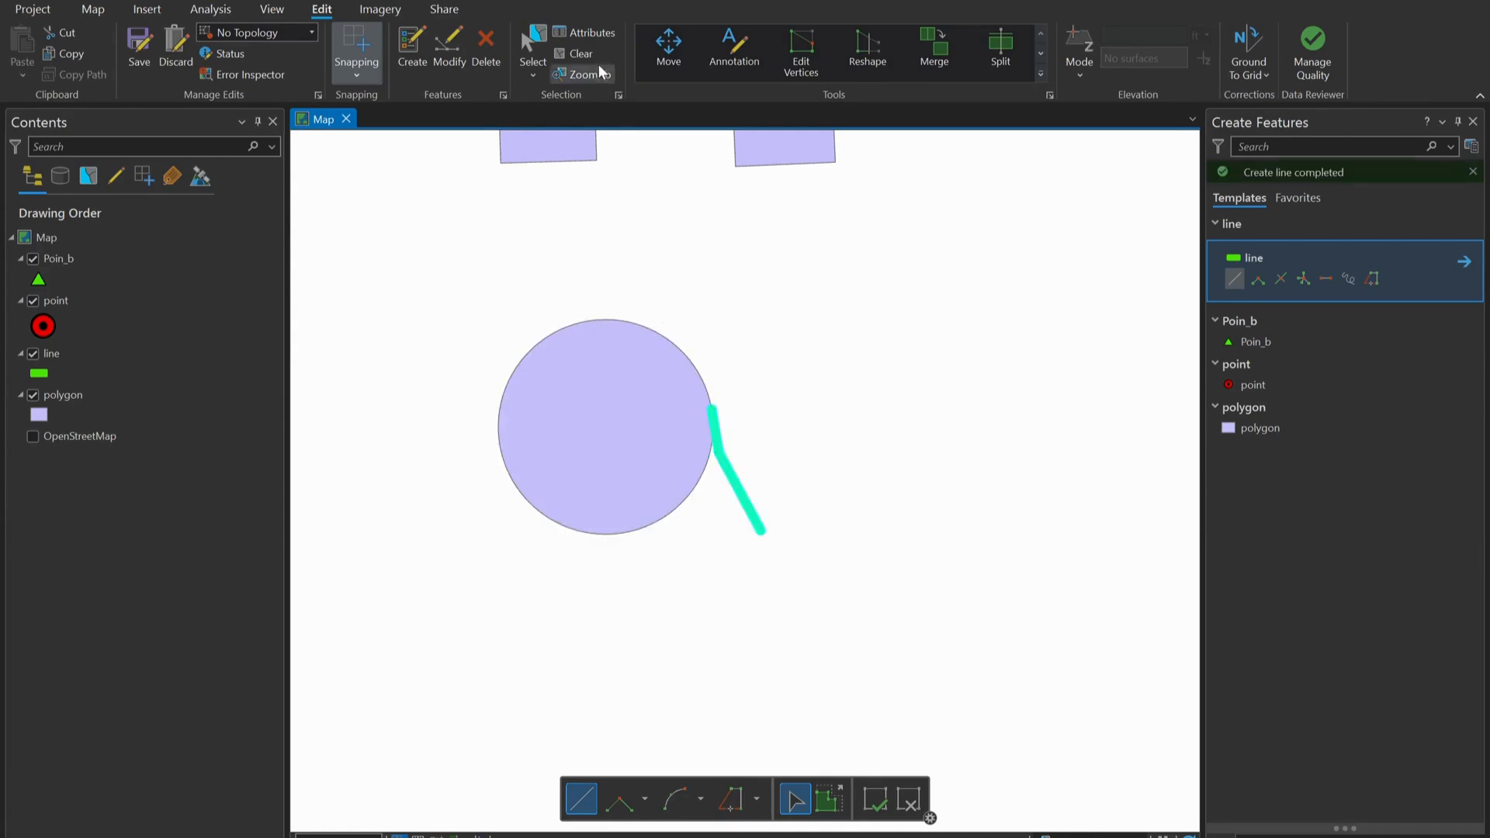
{"action": "left_click", "coordinate": [579, 57]}
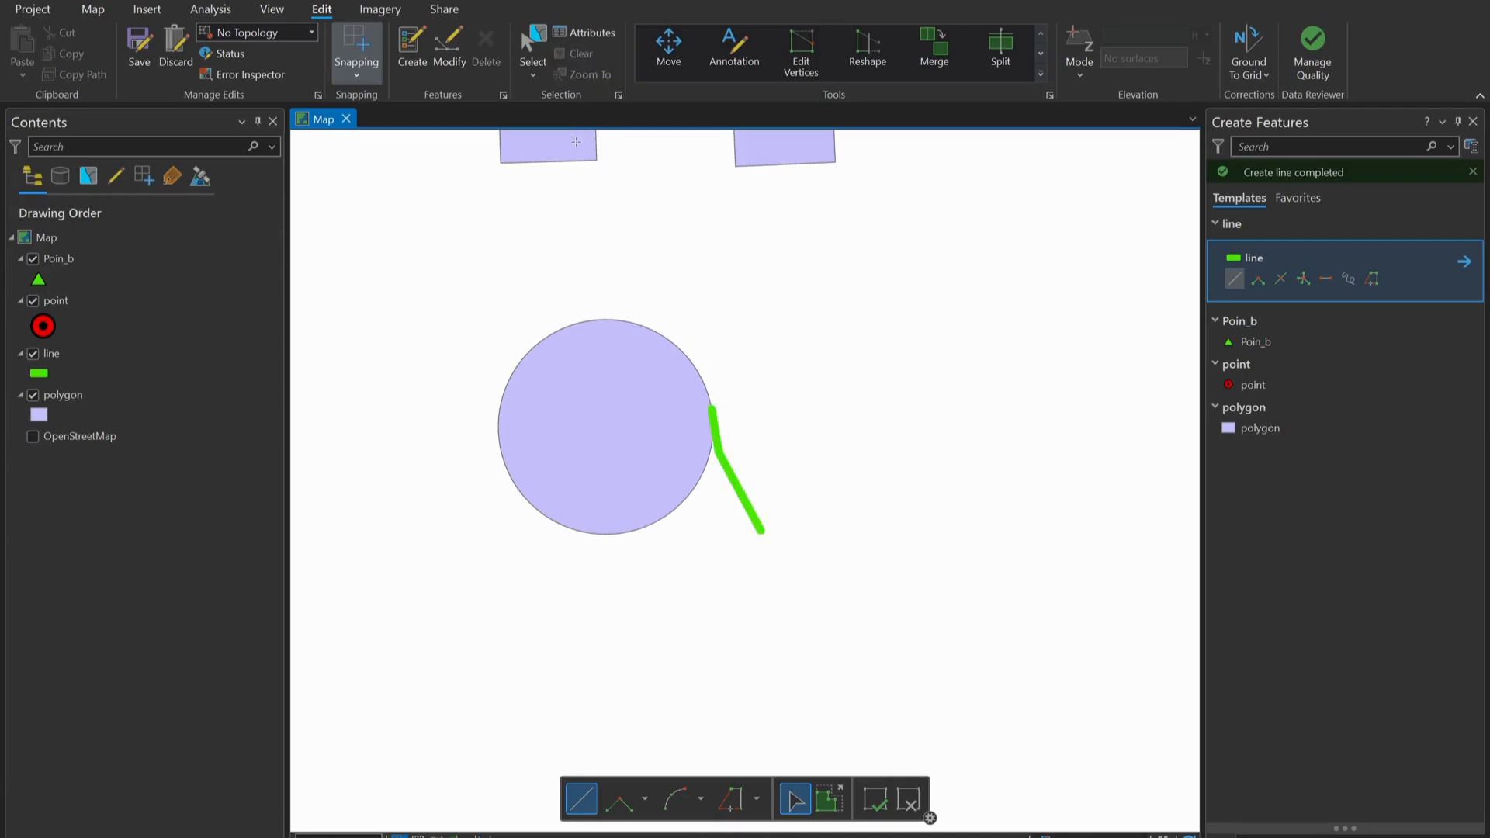
- Set the snapping XY tolerance to 5 pixels in the editor settings
{"action": "scroll", "coordinate": [608, 302], "scroll_direction": "down", "scroll_amount": 2}
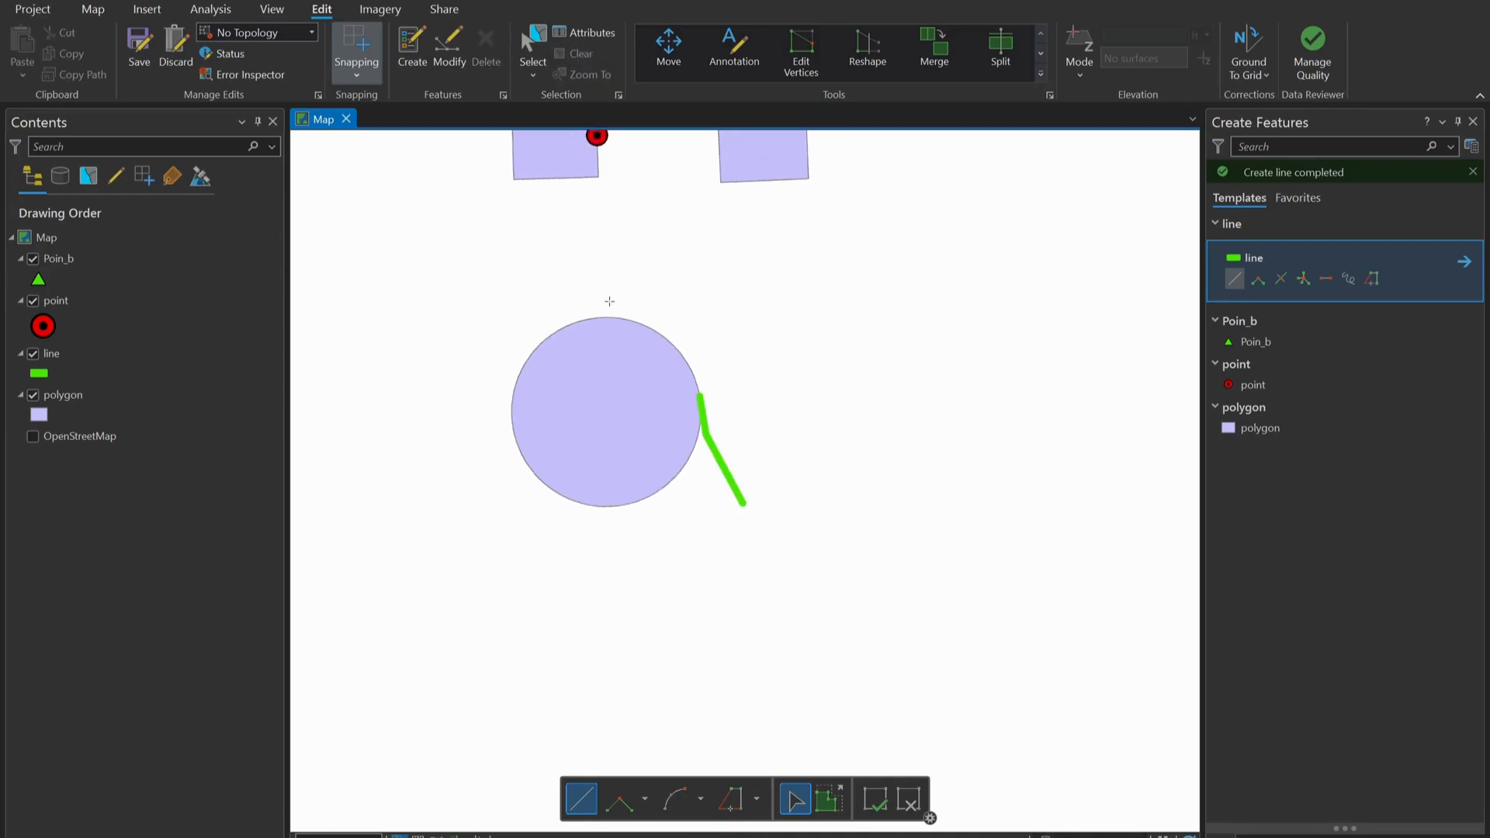
{"action": "left_click", "coordinate": [371, 79]}
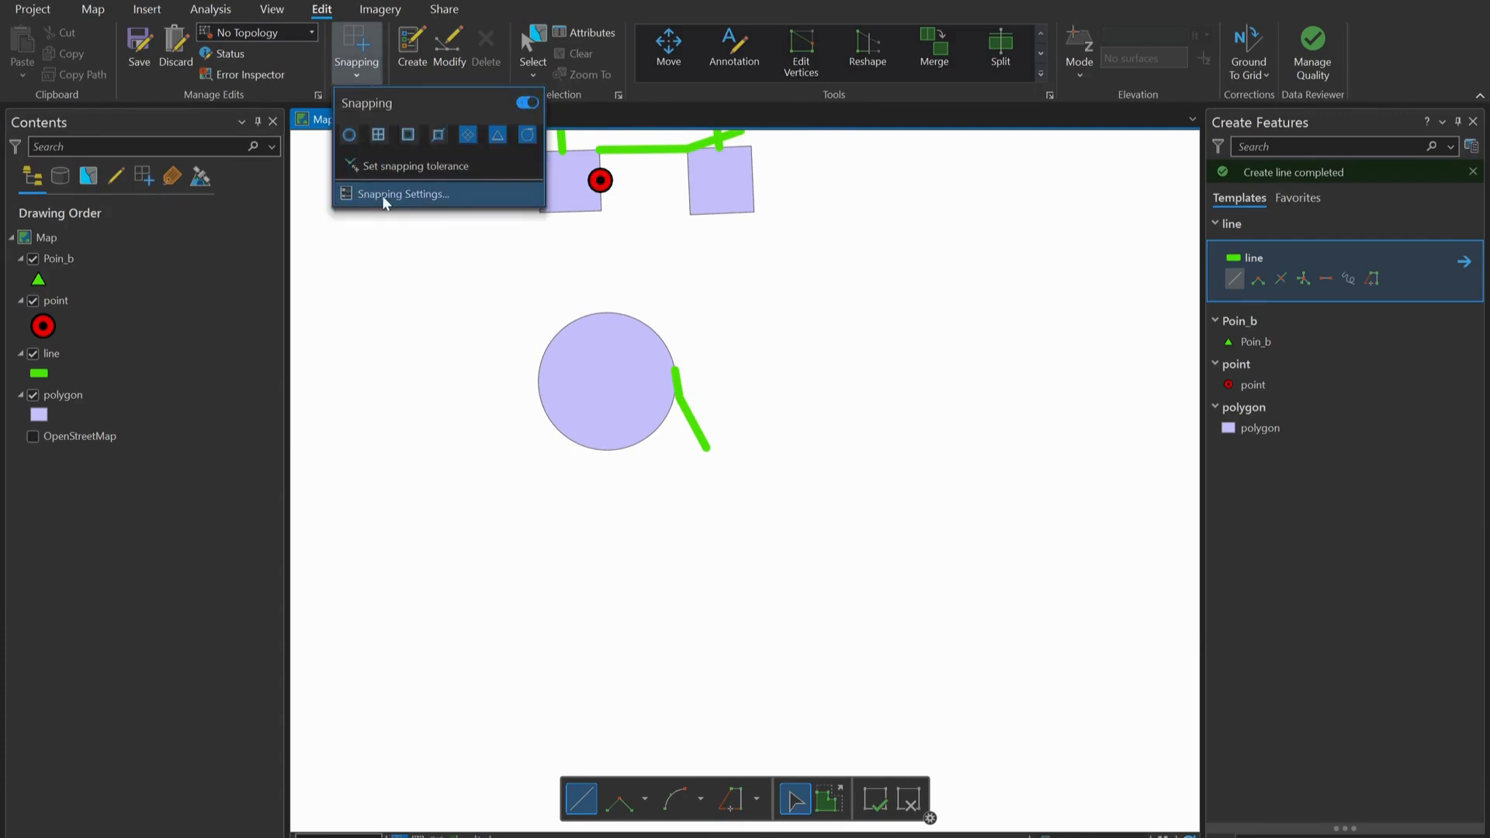
{"action": "left_click", "coordinate": [412, 196]}
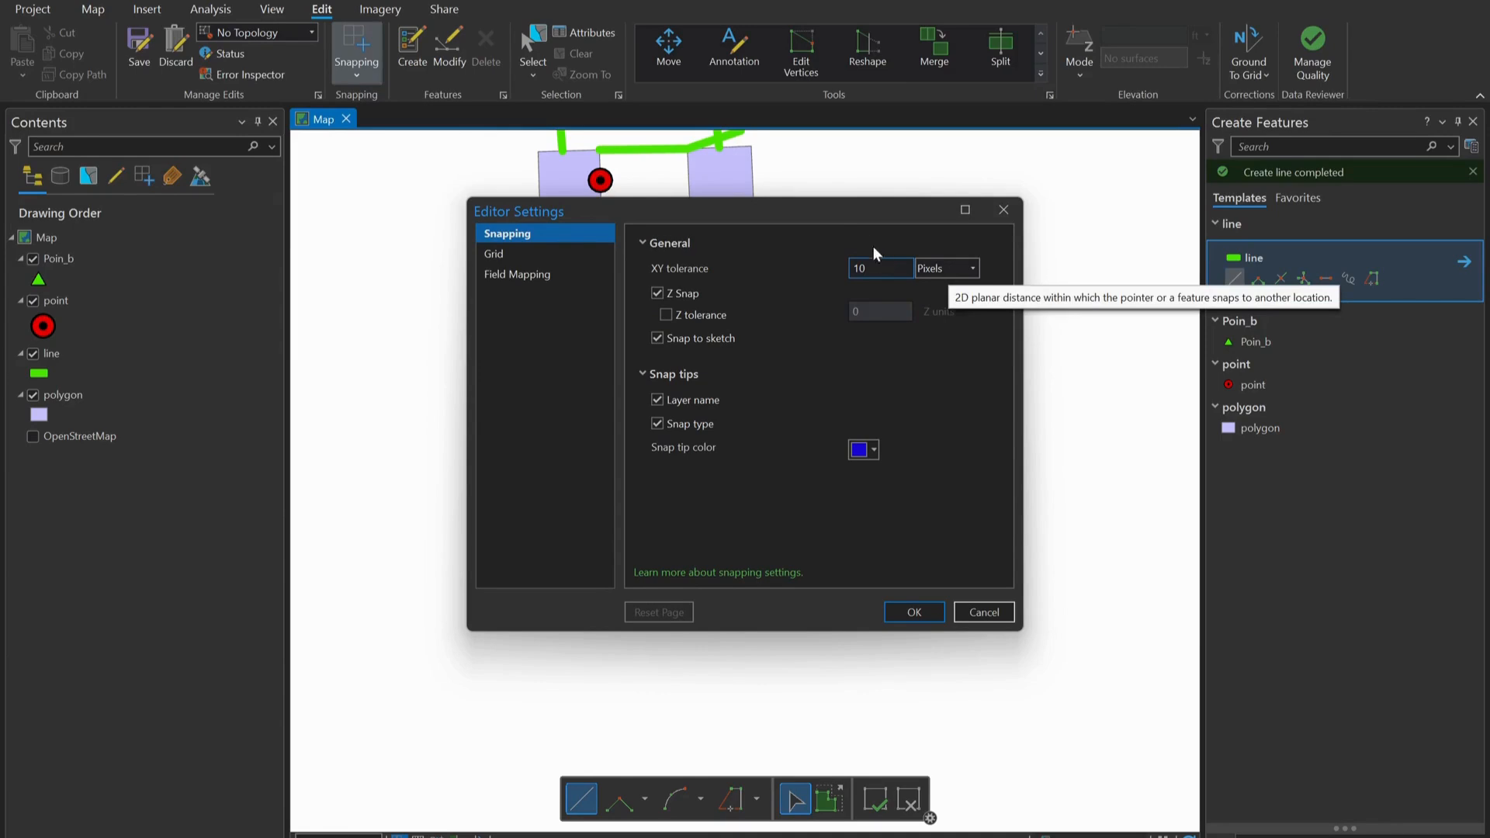
{"action": "left_click_drag", "start_coordinate": [851, 207], "coordinate": [533, 269]}
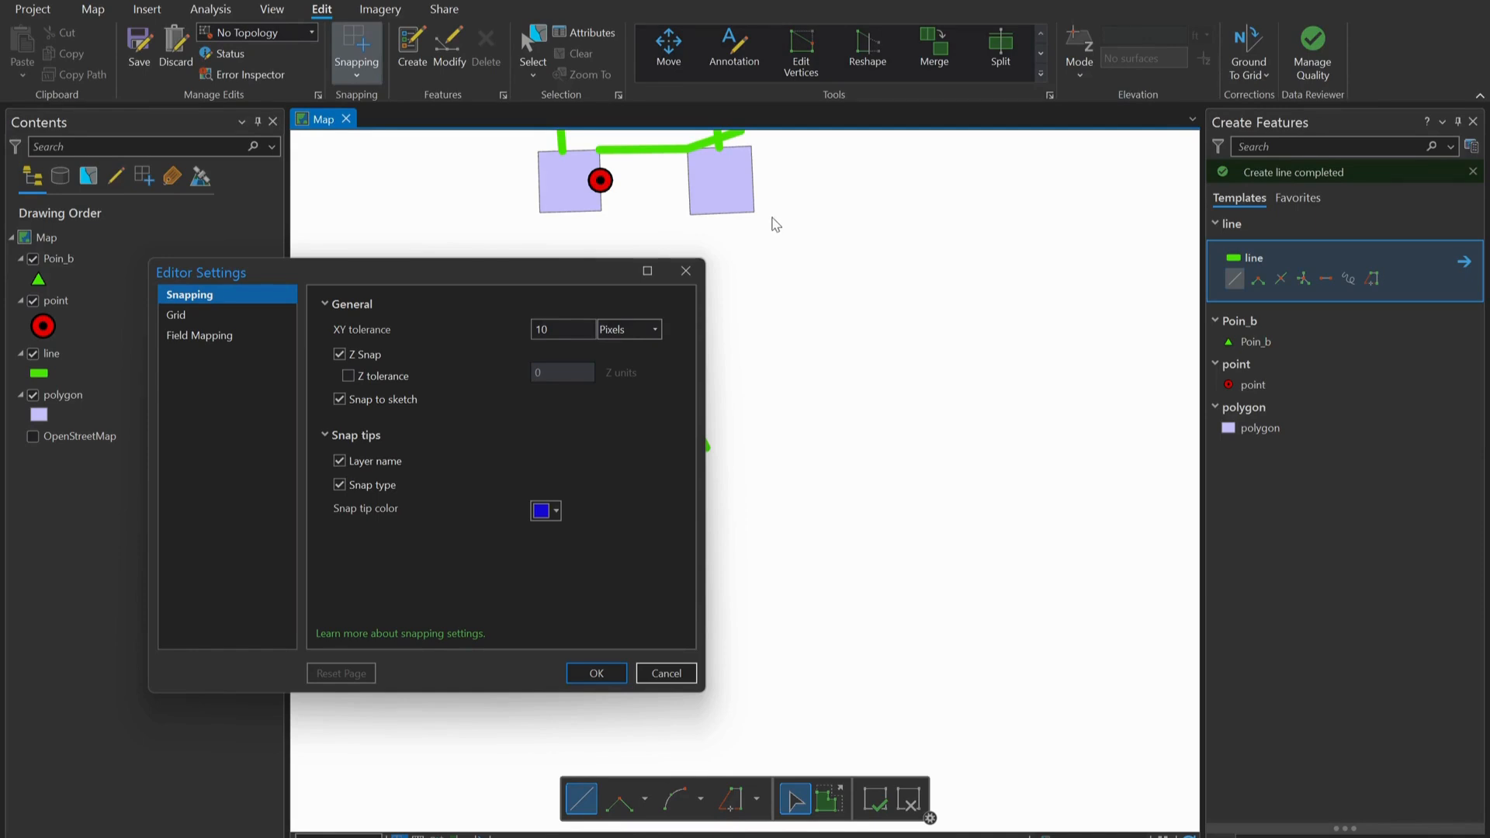
{"action": "double_click", "coordinate": [567, 330]}
{"action": "type", "text": "5"}
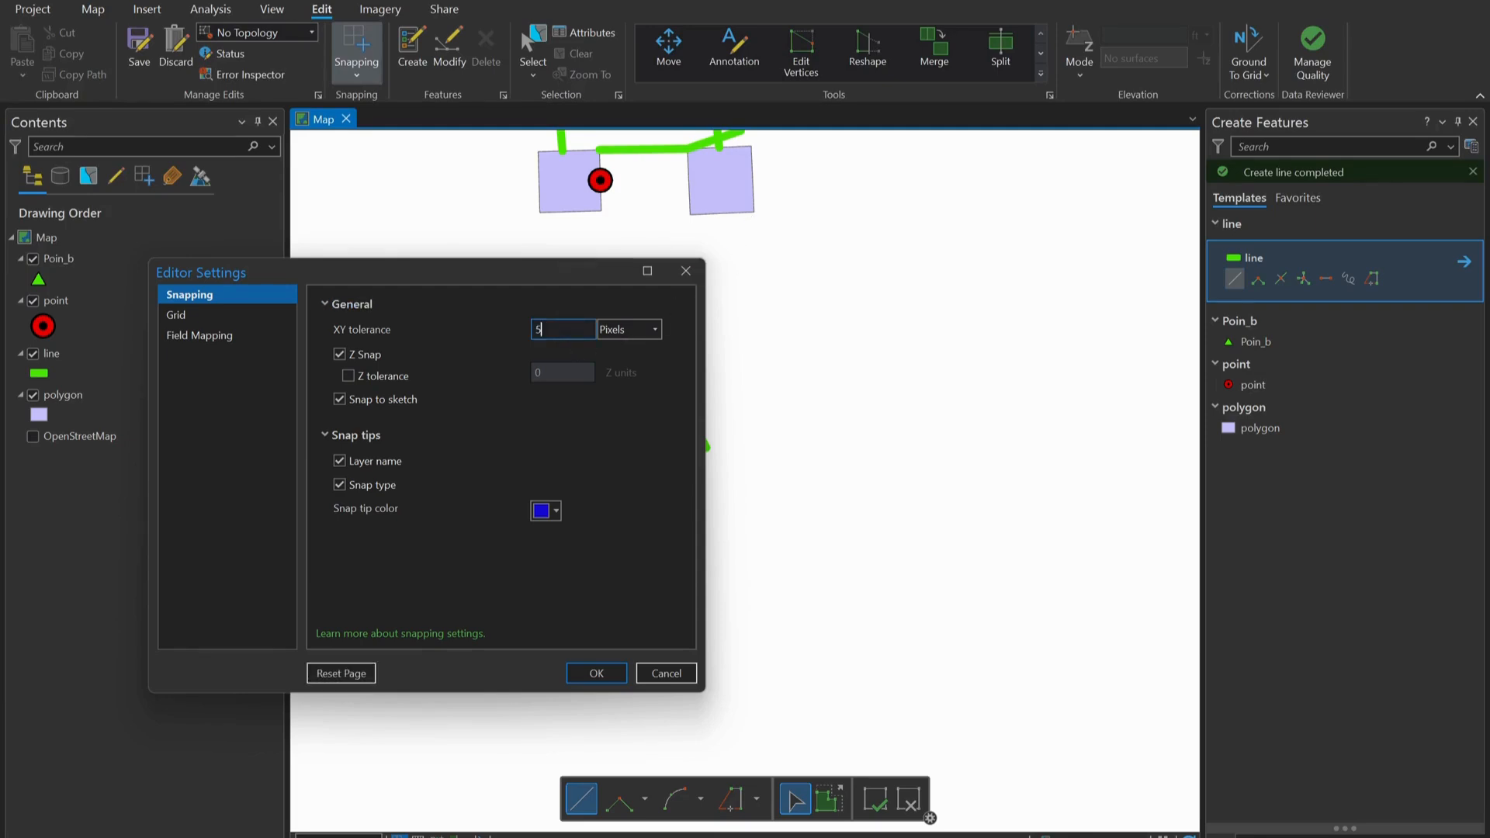
{"action": "left_click", "coordinate": [592, 674]}
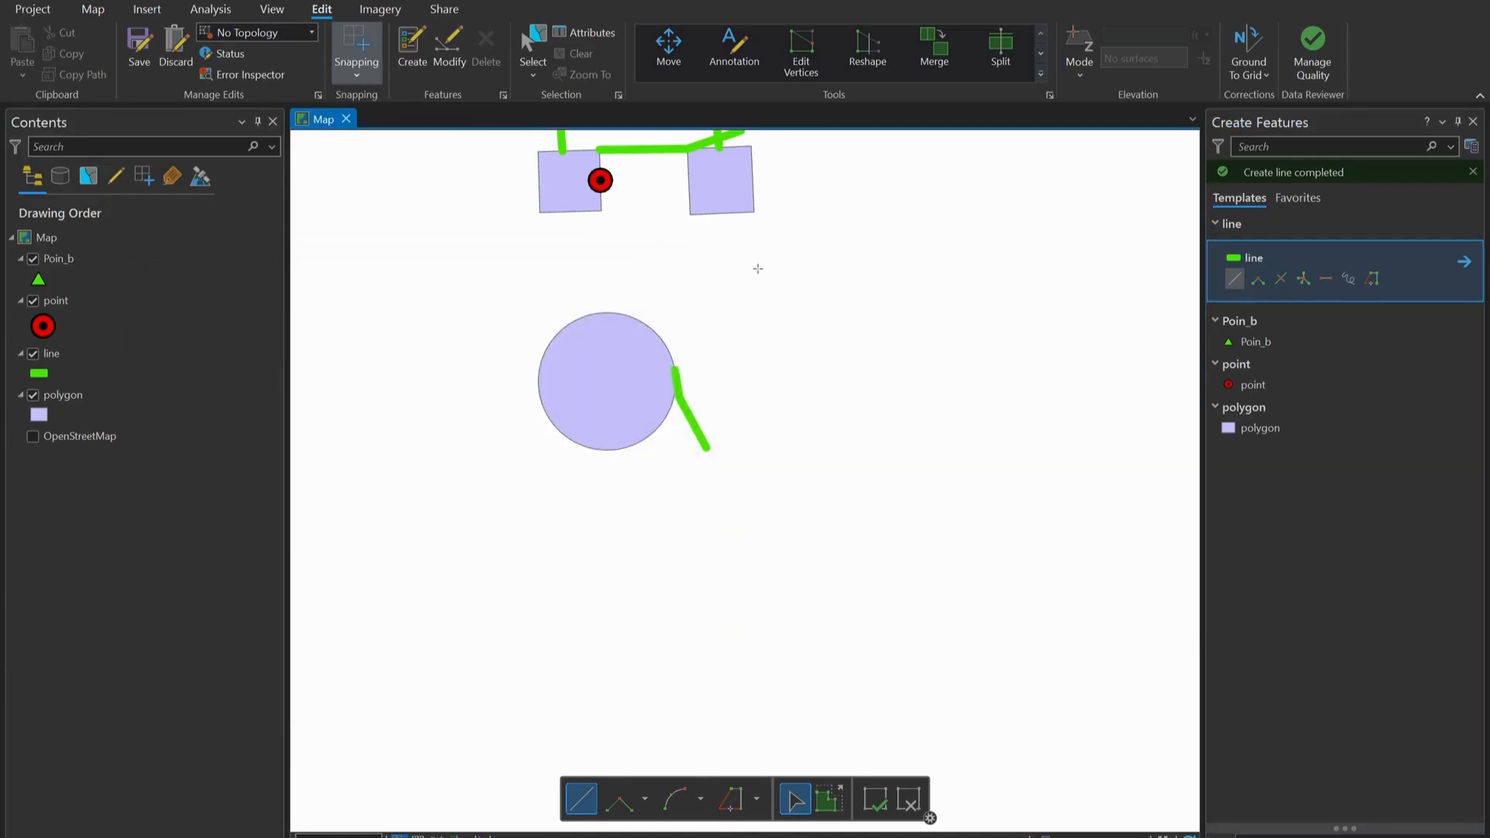
- Turn the Point, Endpoint, Vertex and Edge snapping types back on so that all types are active
{"action": "left_click", "coordinate": [356, 74]}
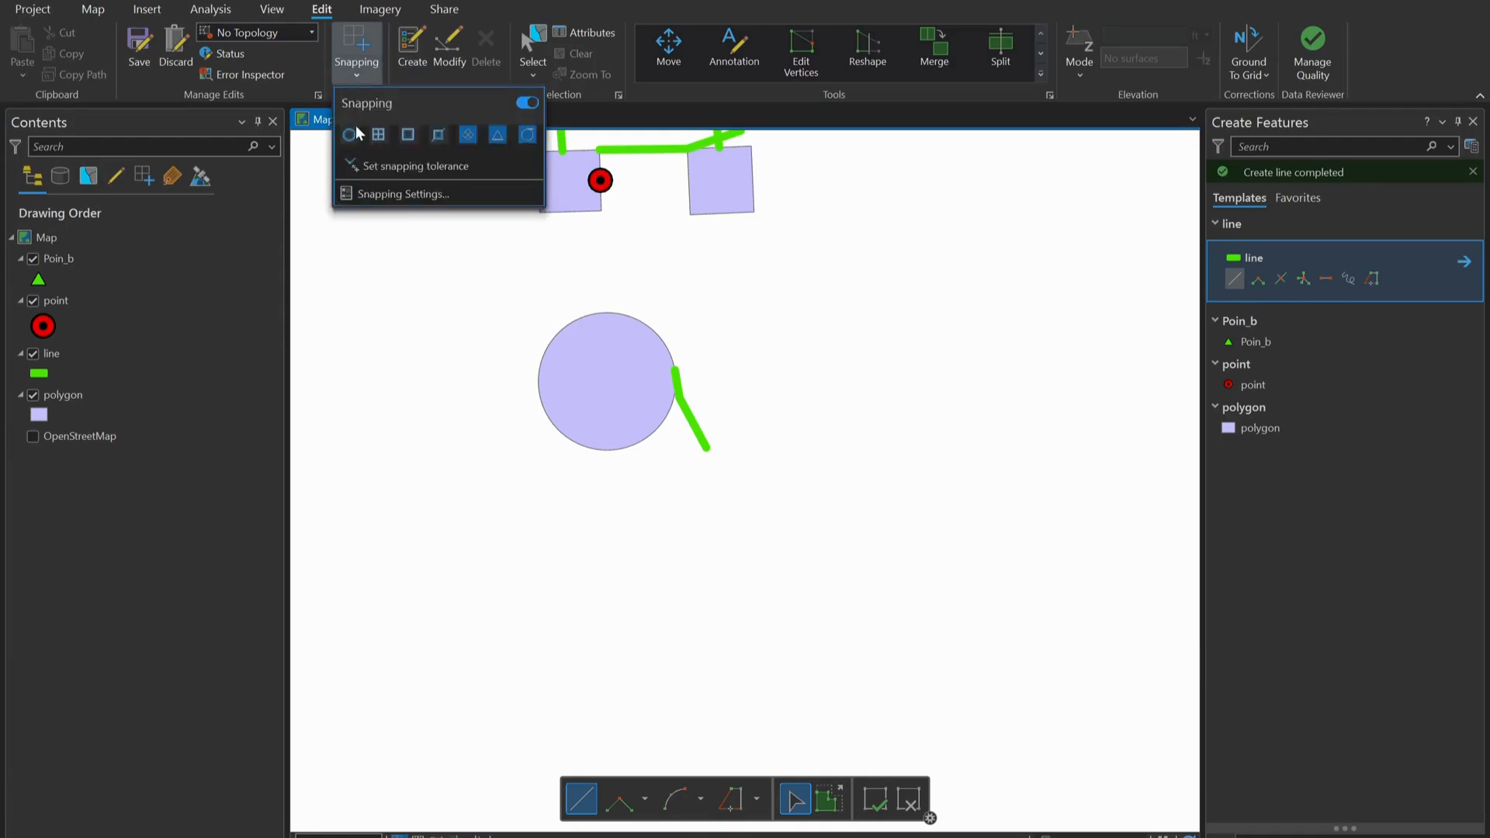
{"action": "left_click", "coordinate": [438, 138]}
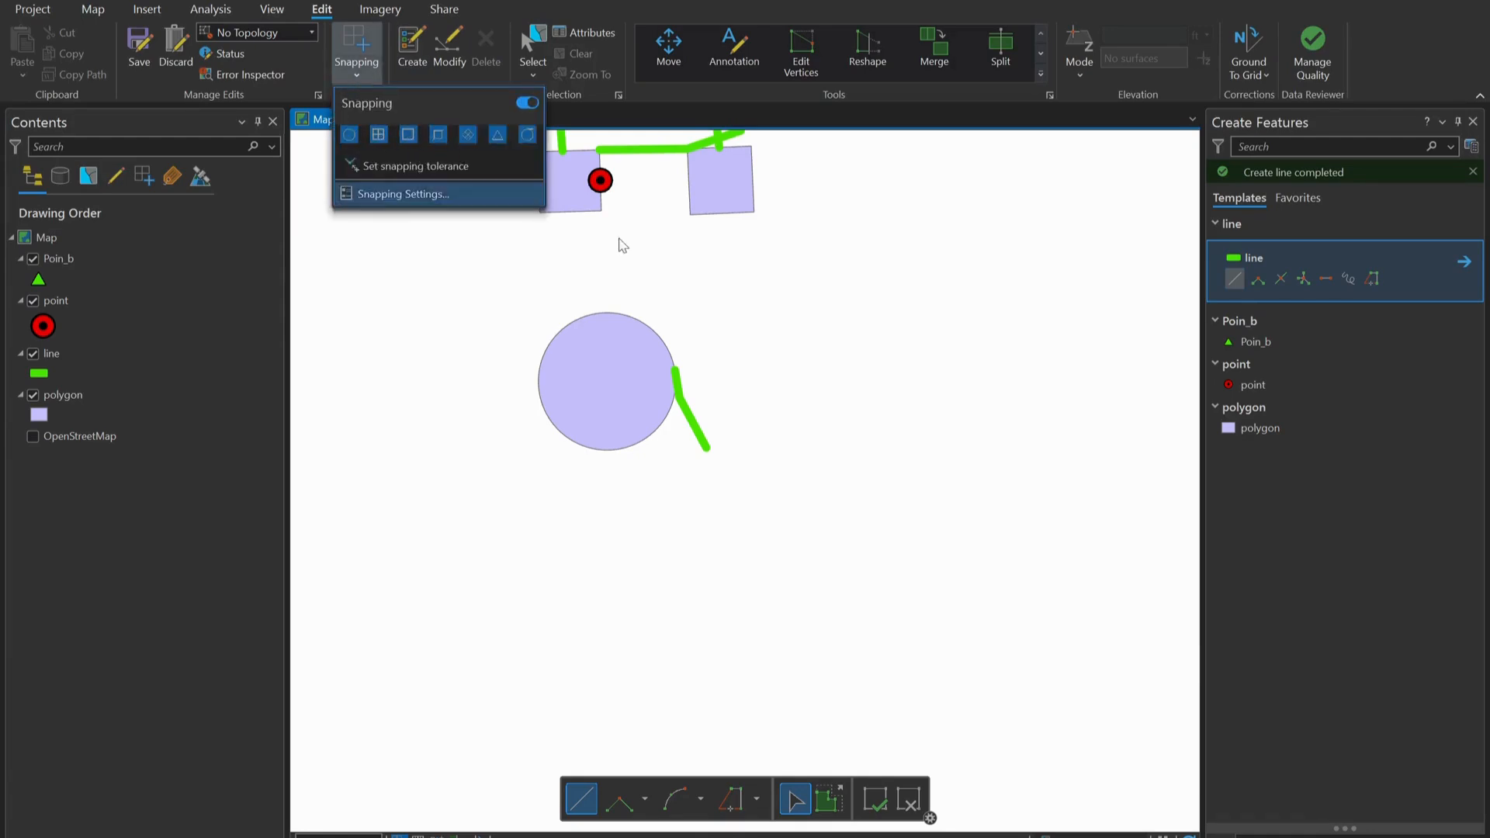
{"action": "left_click", "coordinate": [746, 271]}
- Draw two short lines from the empty area below the right-hand square polygon, each ending snapped on the square's lower edge
{"action": "left_click", "coordinate": [744, 259]}
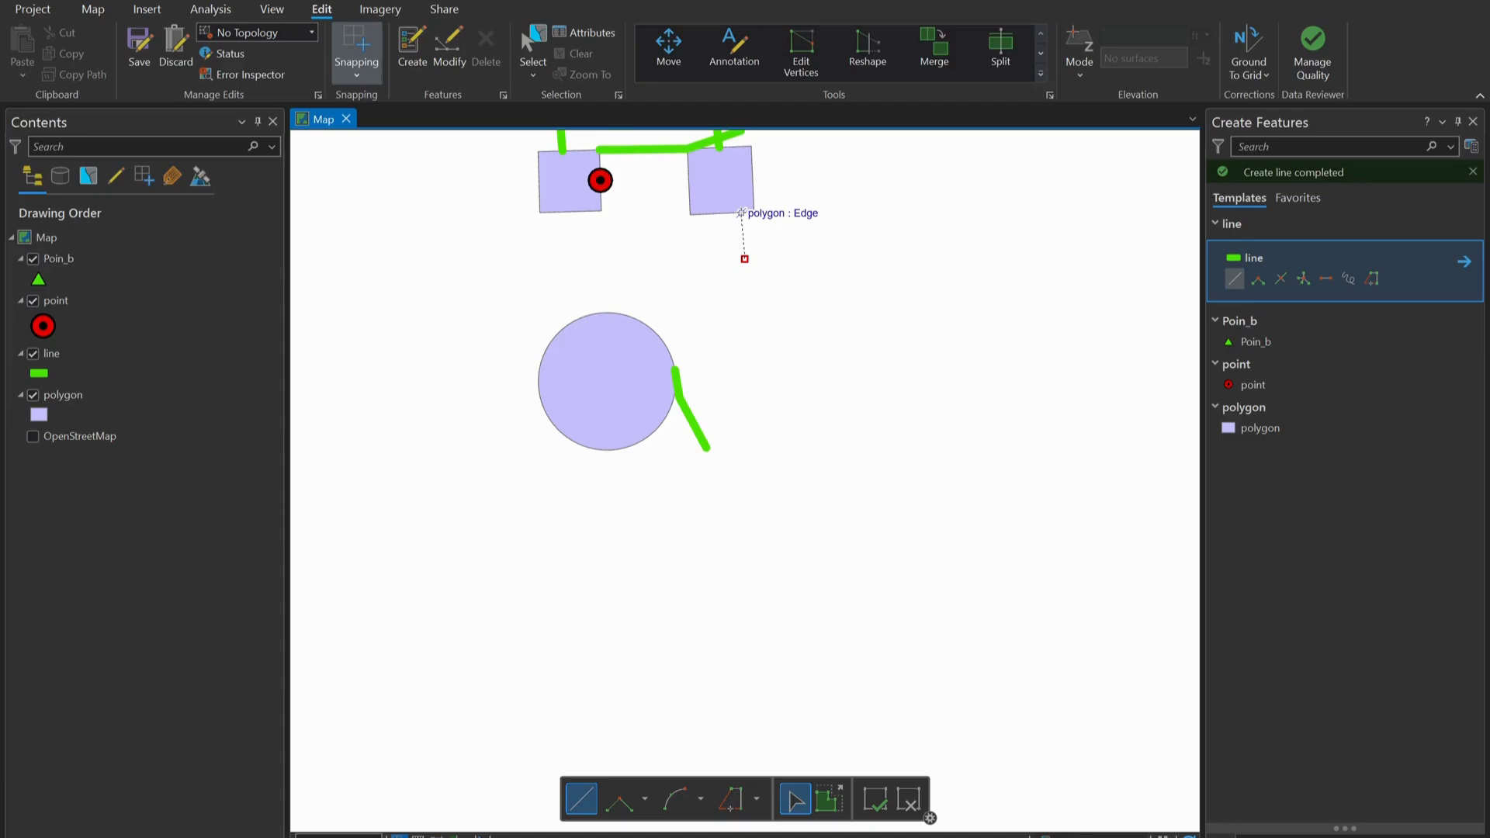
{"action": "double_click", "coordinate": [741, 212]}
{"action": "left_click", "coordinate": [695, 275]}
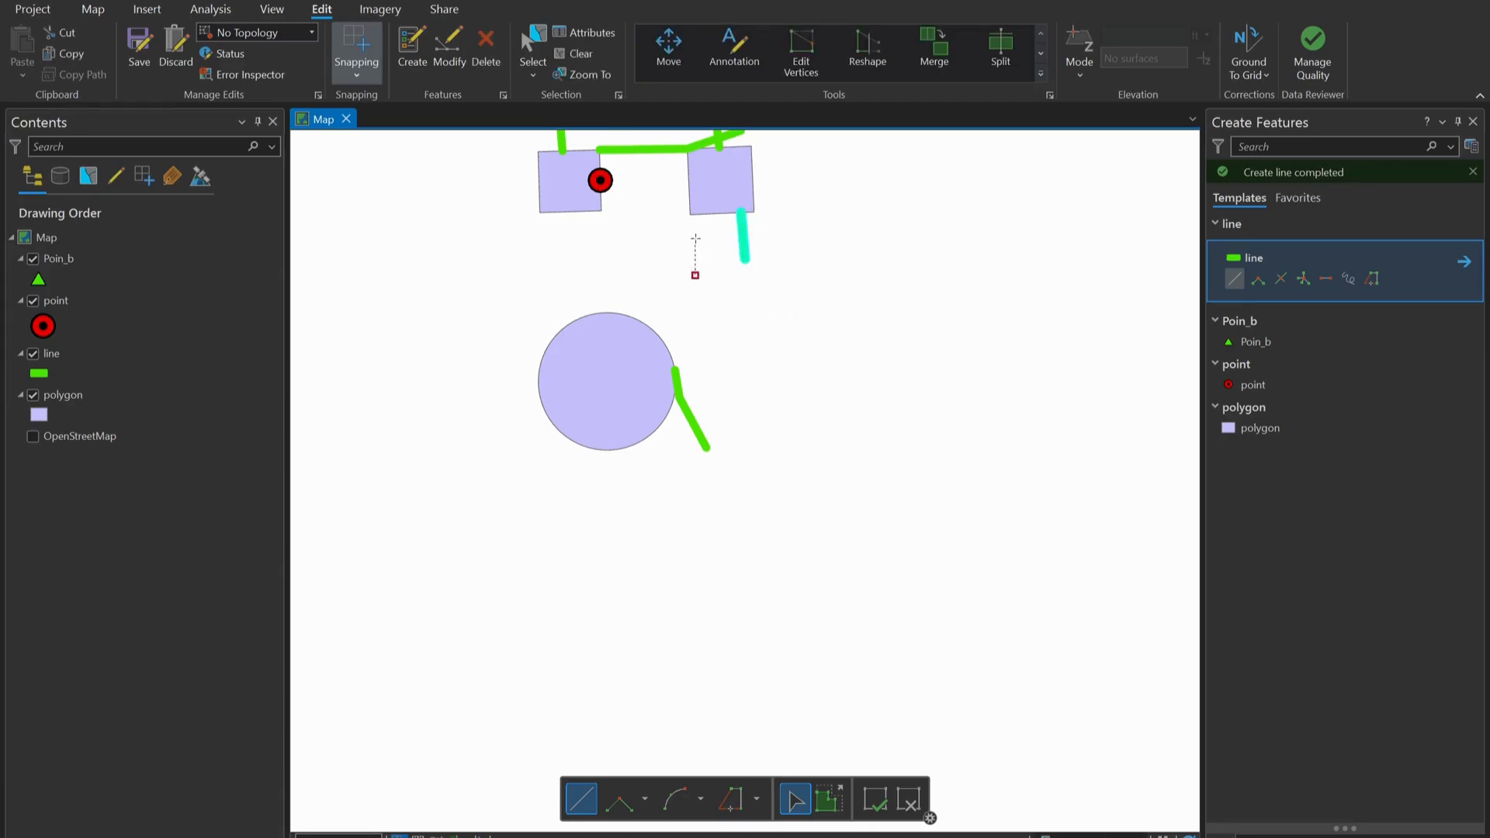
{"action": "left_click", "coordinate": [698, 215]}
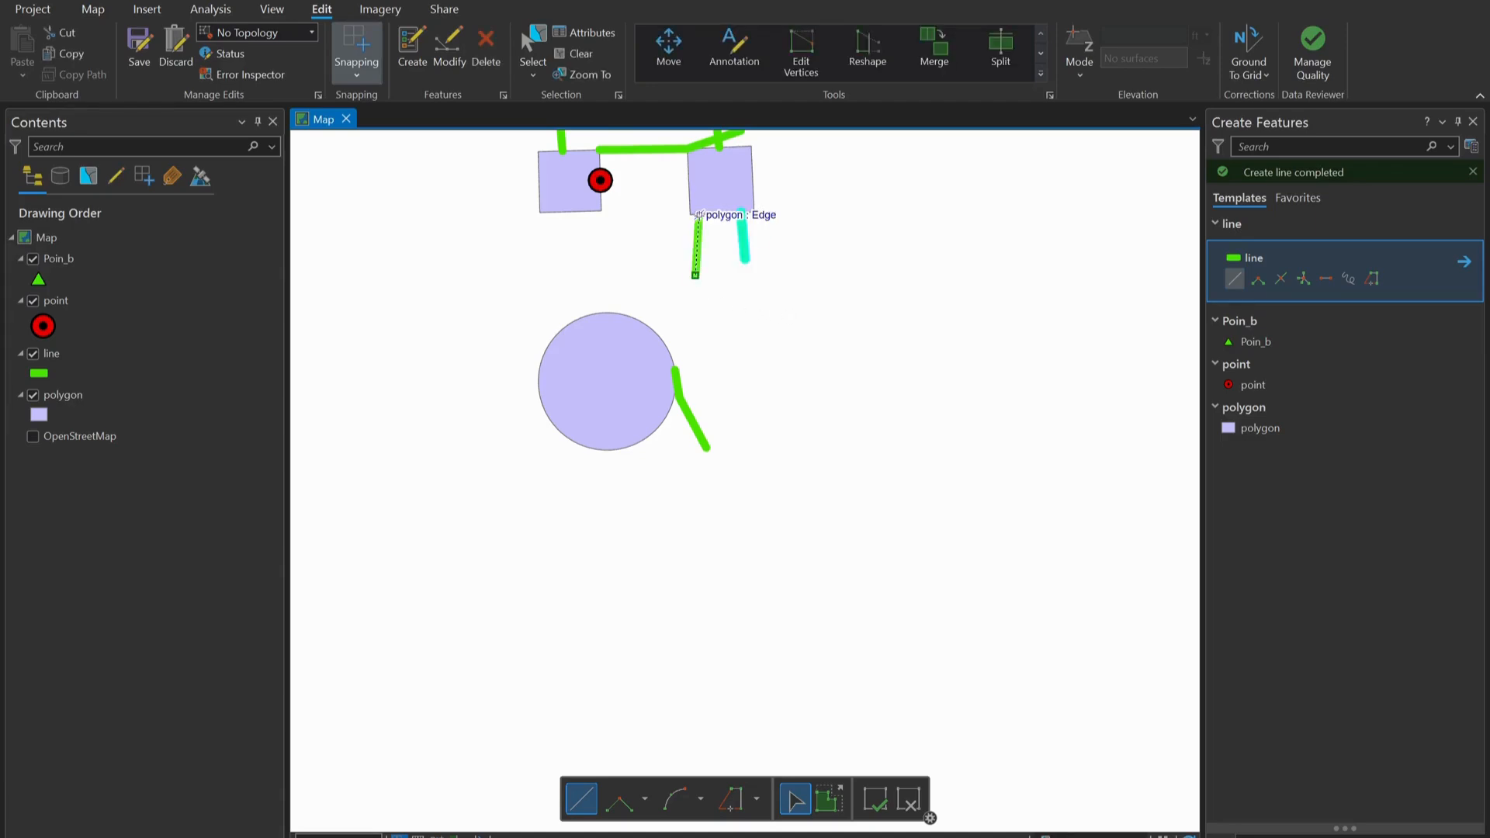
{"action": "double_click", "coordinate": [698, 215]}
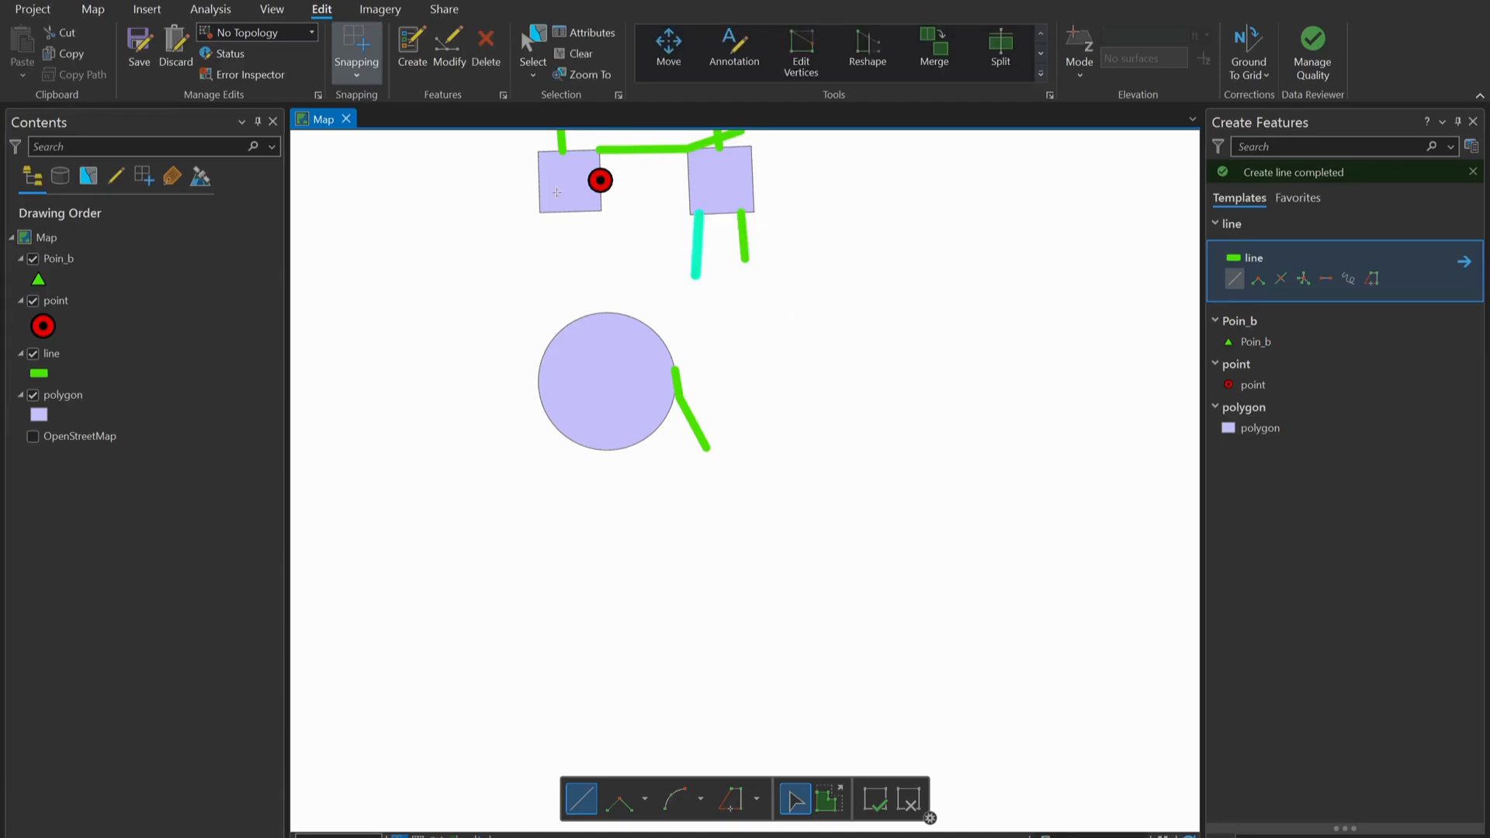
- Set the snapping XY tolerance to 50 pixels in the editor settings
{"action": "left_click", "coordinate": [358, 71]}
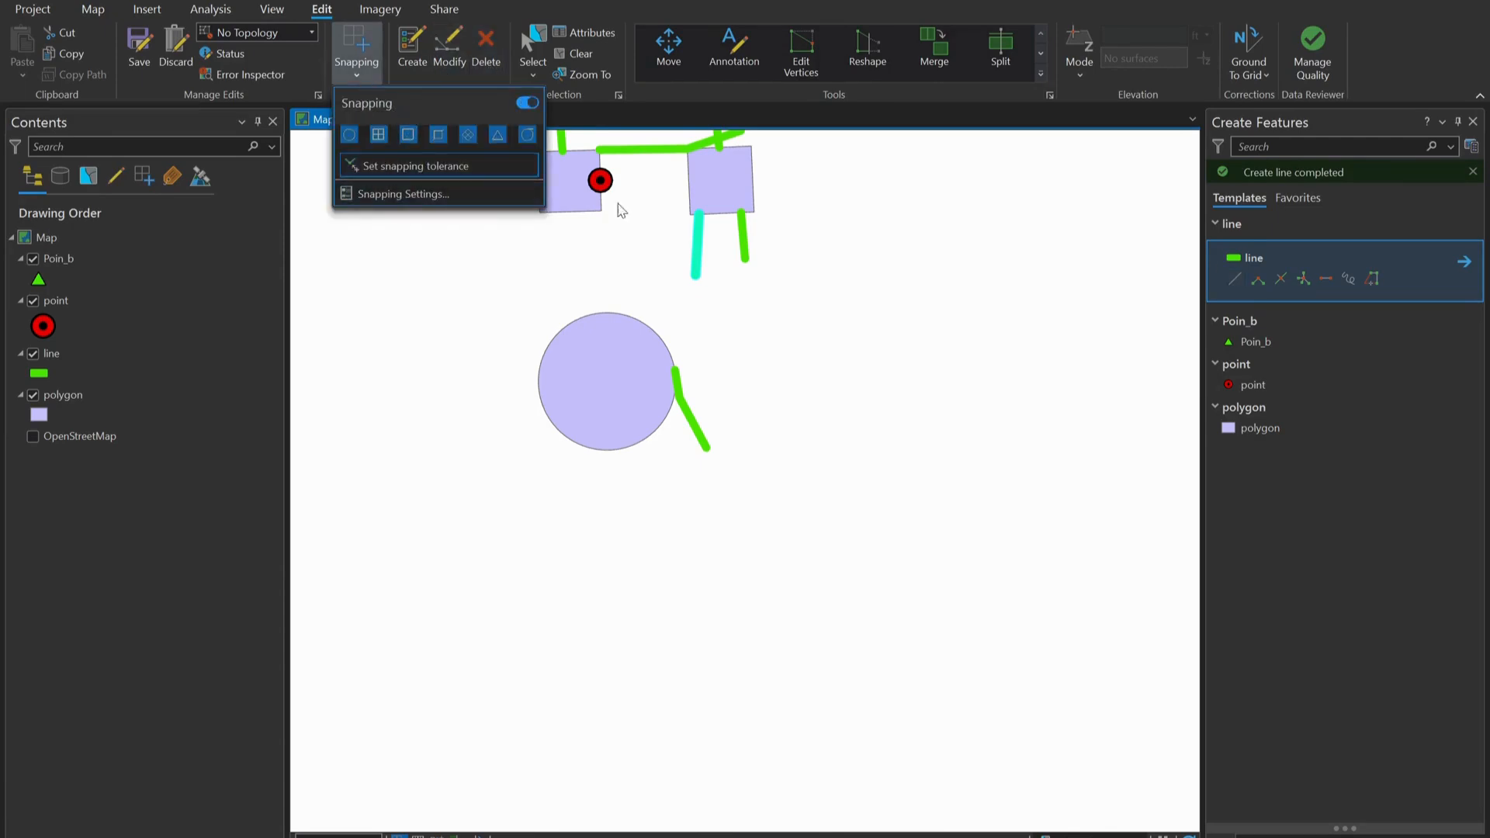
{"action": "left_click", "coordinate": [456, 193]}
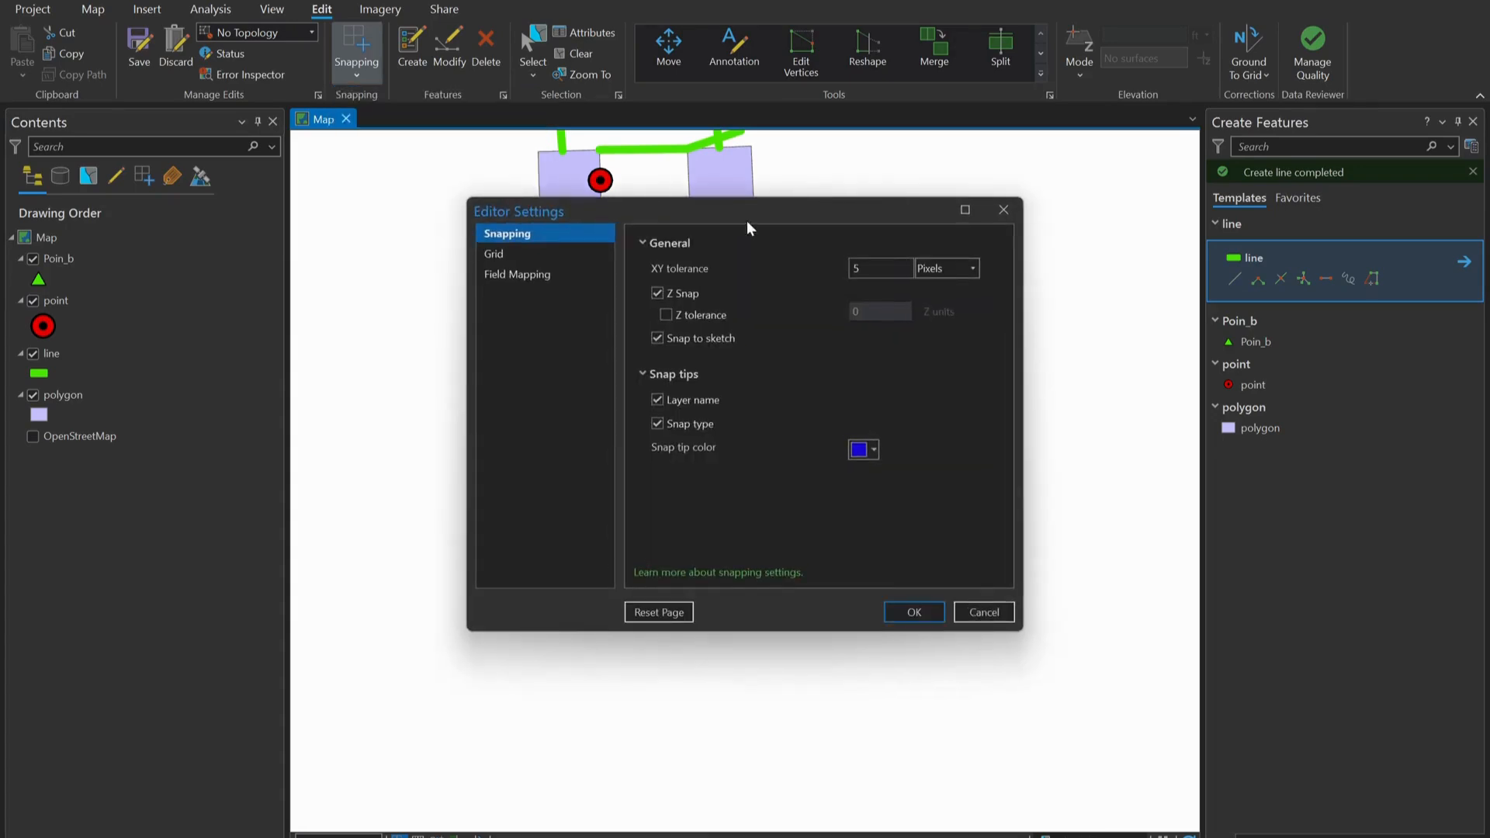
{"action": "double_click", "coordinate": [880, 268]}
{"action": "type", "text": "50"}
{"action": "left_click", "coordinate": [909, 612]}
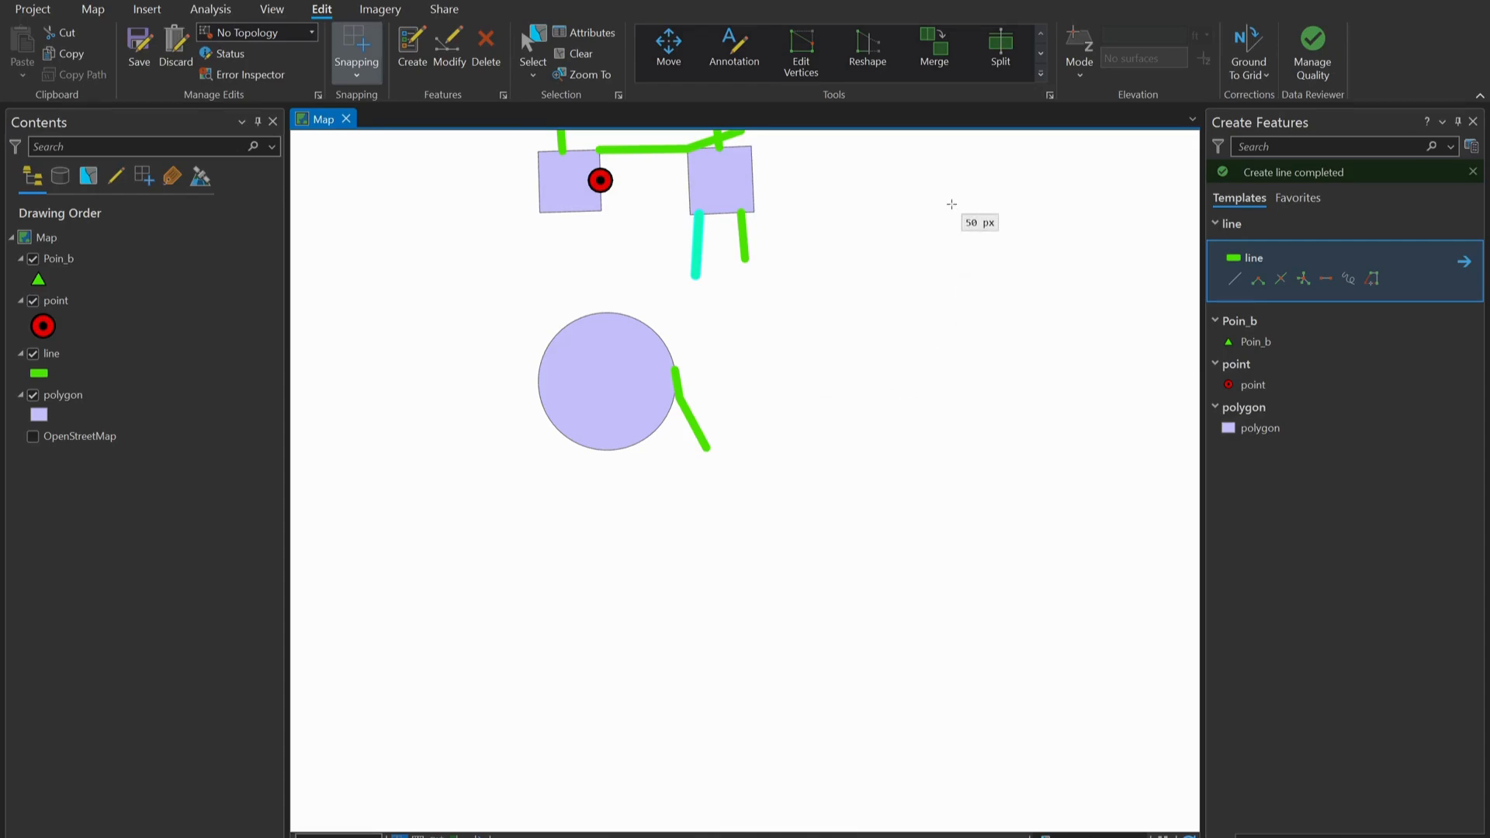
{"action": "mouse_move", "coordinate": [951, 203]}
{"action": "left_mouse_down"}
{"action": "mouse_move", "coordinate": [808, 197]}
{"action": "mouse_move", "coordinate": [947, 191]}
{"action": "left_mouse_up"}
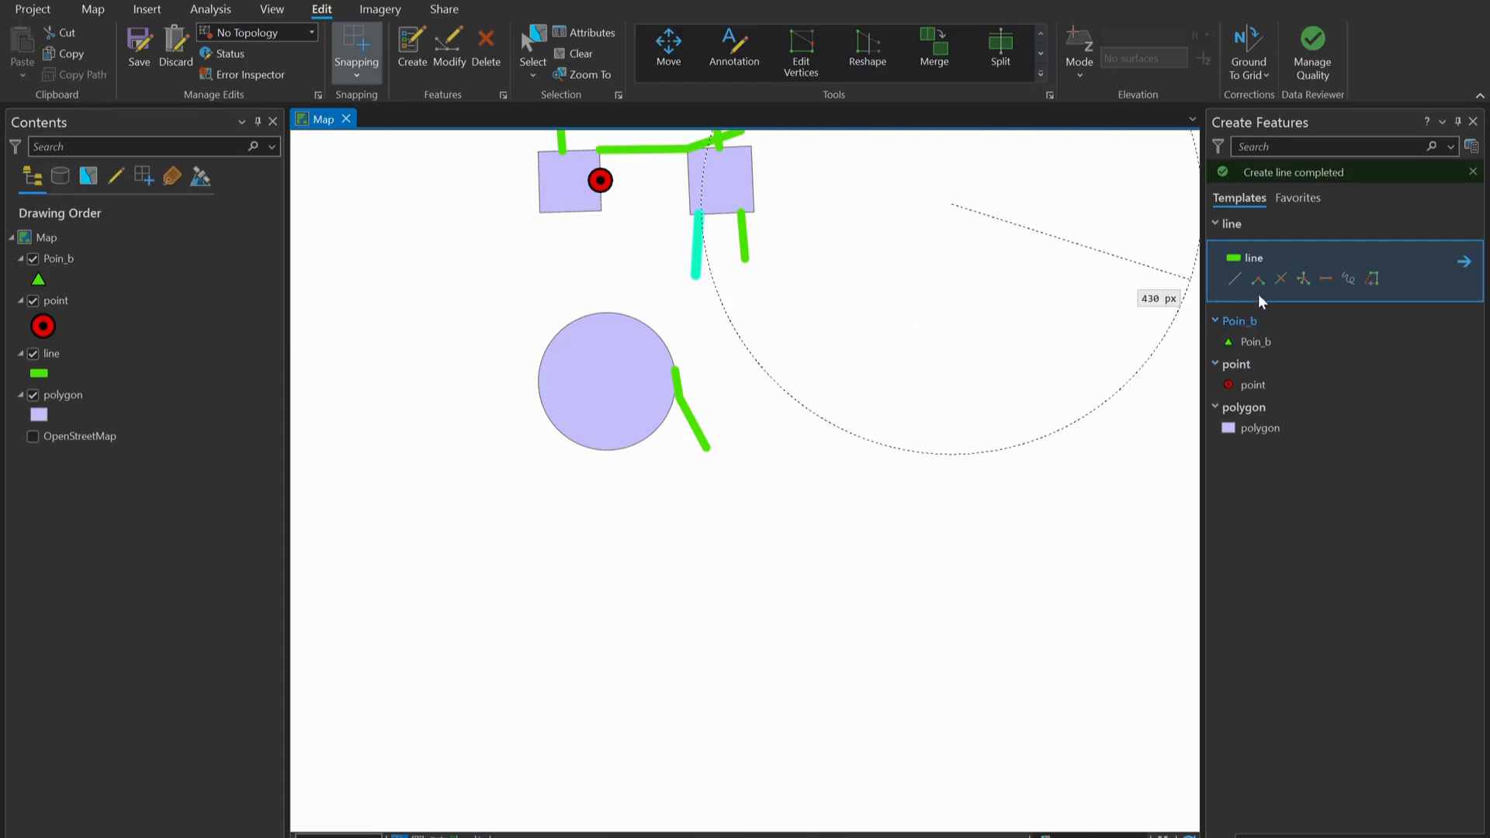
- Draw two long lines from the empty area beside the right-hand square that snap near its lower-right corner, and clear the selection
{"action": "left_click", "coordinate": [1234, 277]}
{"action": "left_click", "coordinate": [909, 220]}
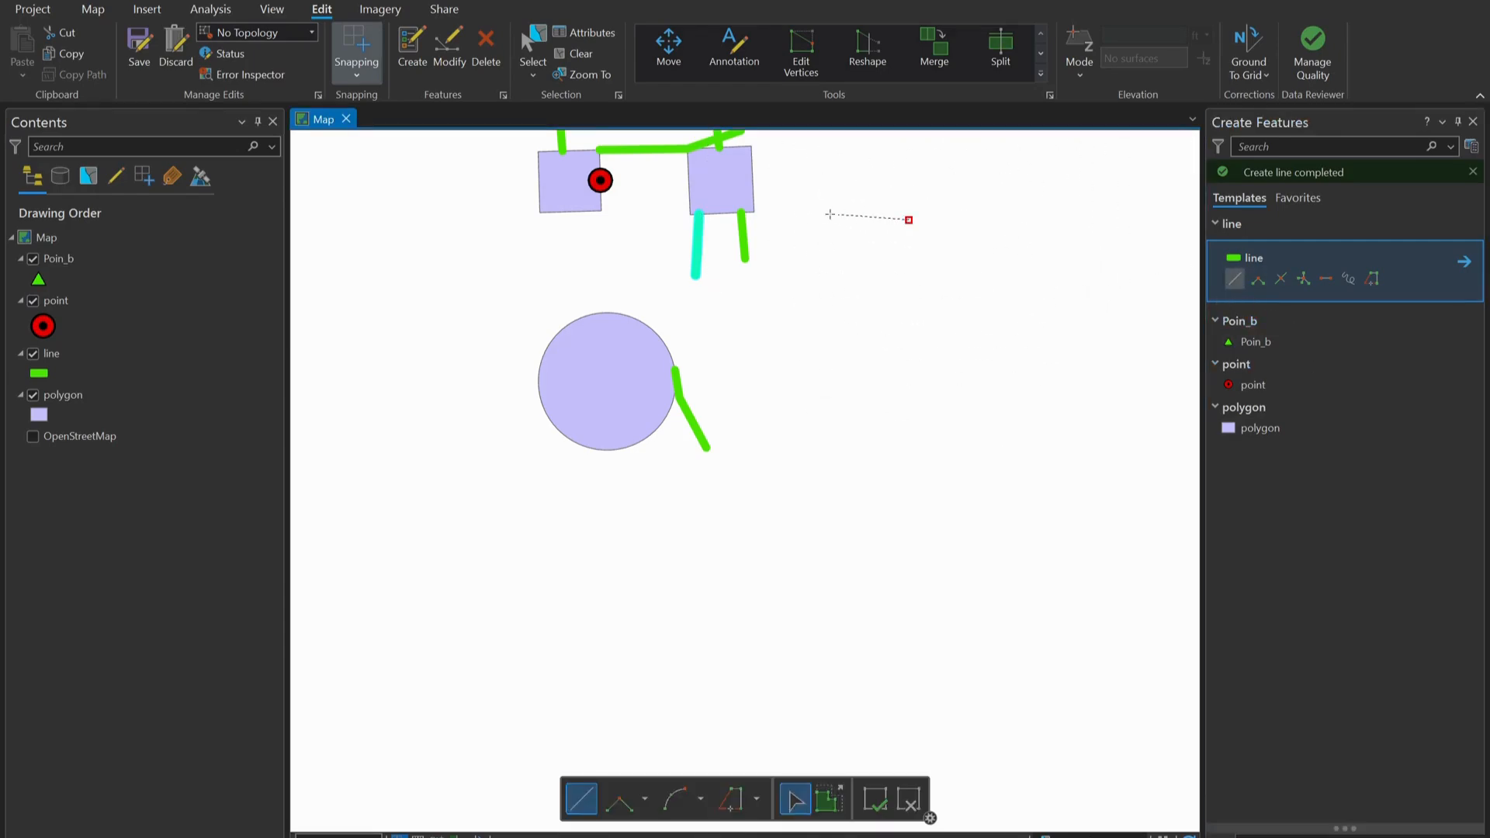
{"action": "double_click", "coordinate": [782, 206]}
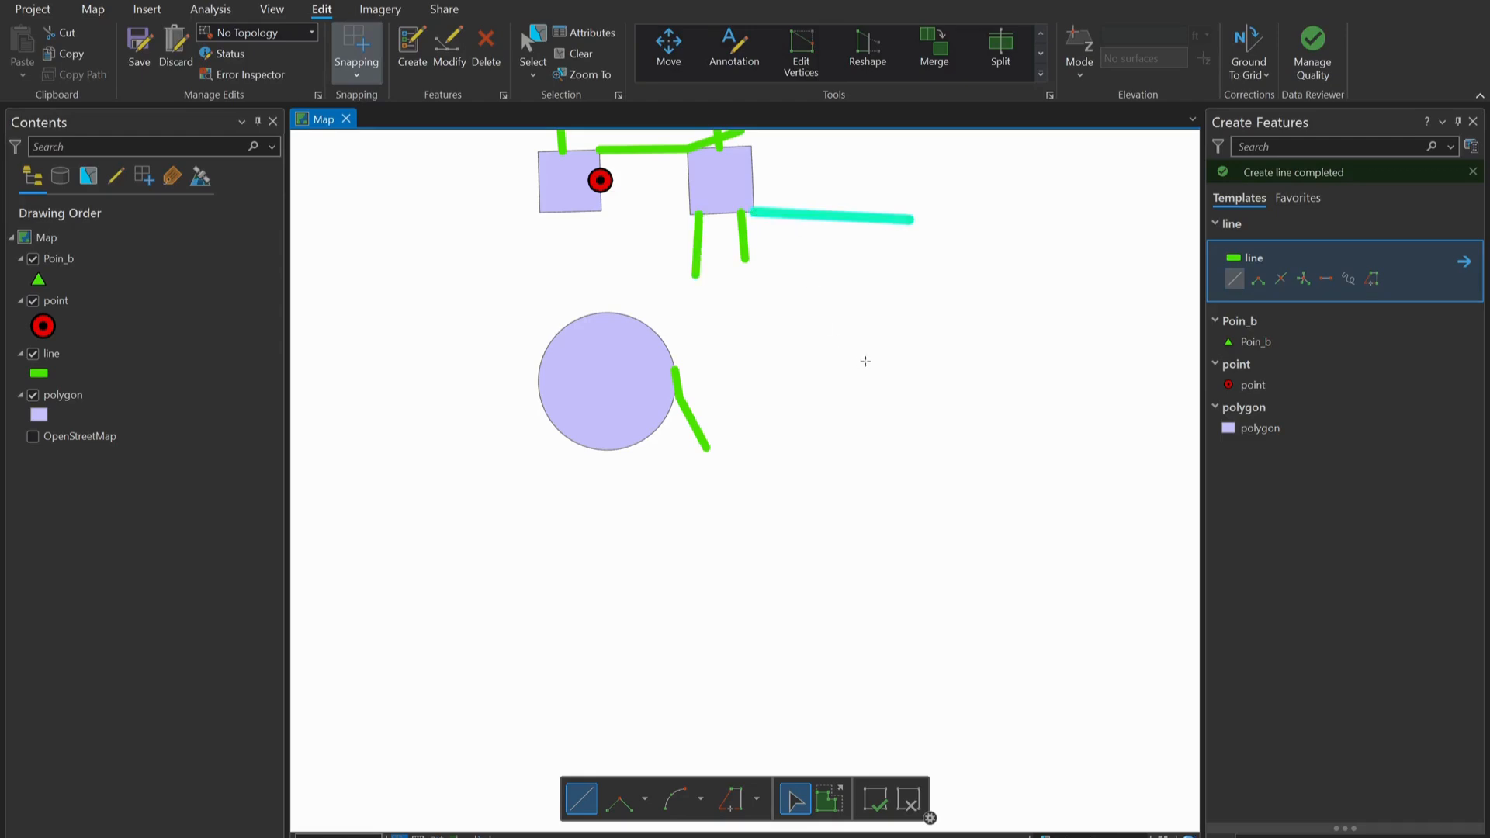
{"action": "left_click", "coordinate": [896, 383]}
{"action": "double_click", "coordinate": [741, 213]}
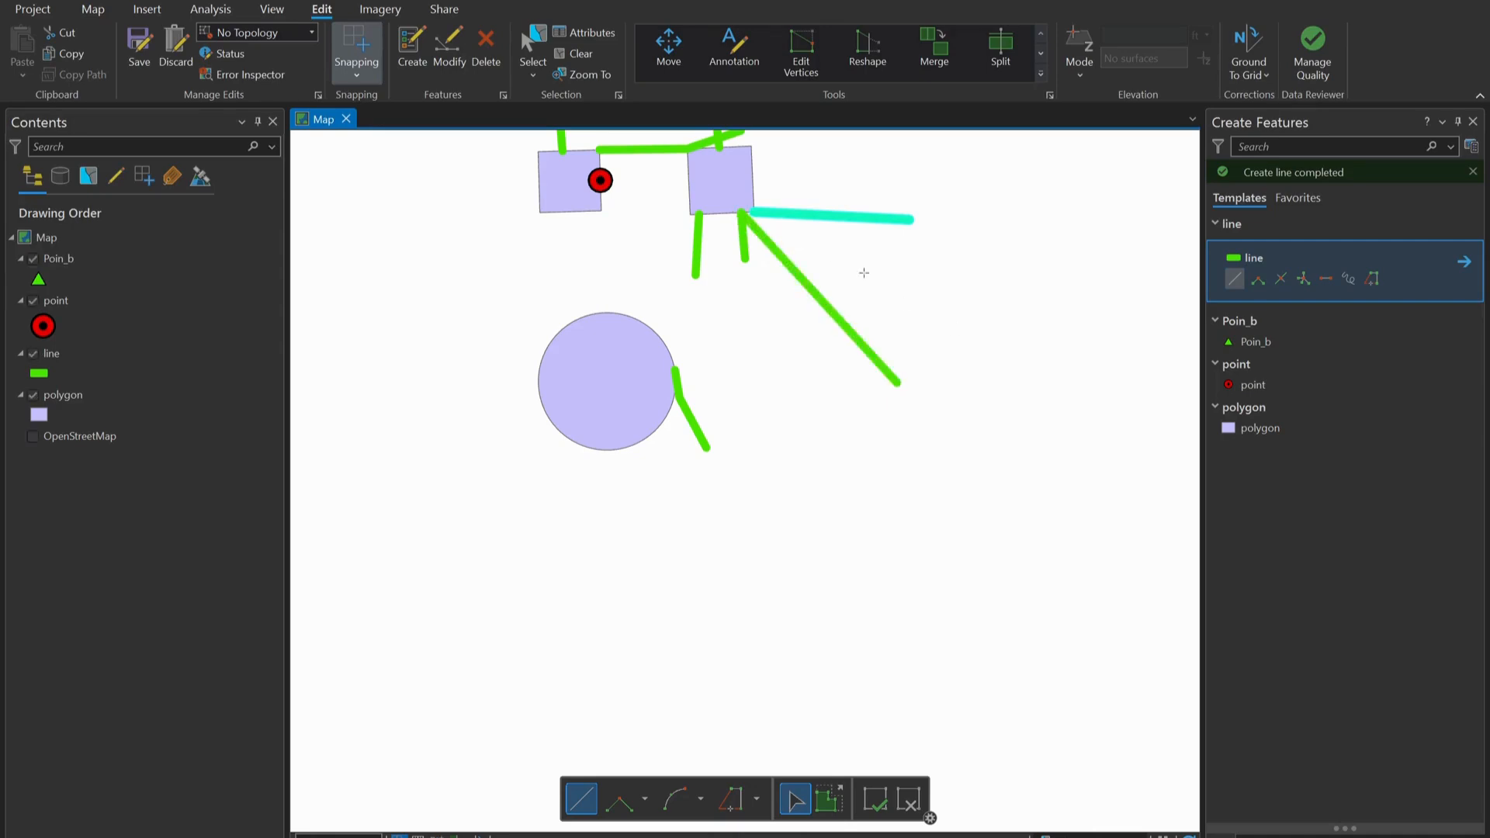
{"action": "left_click", "coordinate": [574, 59]}
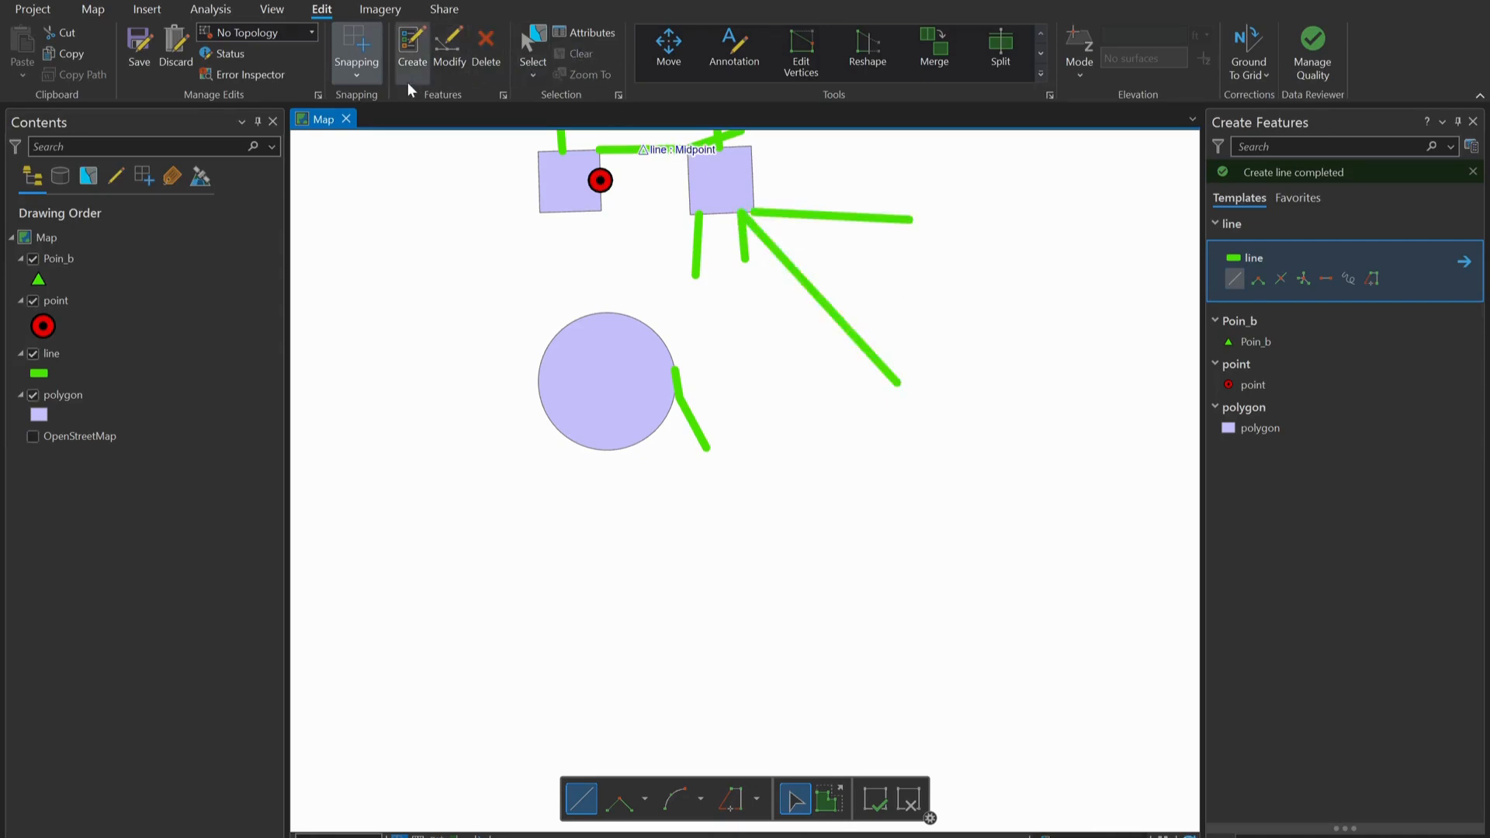
- Start setting the snapping tolerance interactively with a circle placed in the empty area beside the right-hand square
{"action": "left_click", "coordinate": [355, 78]}
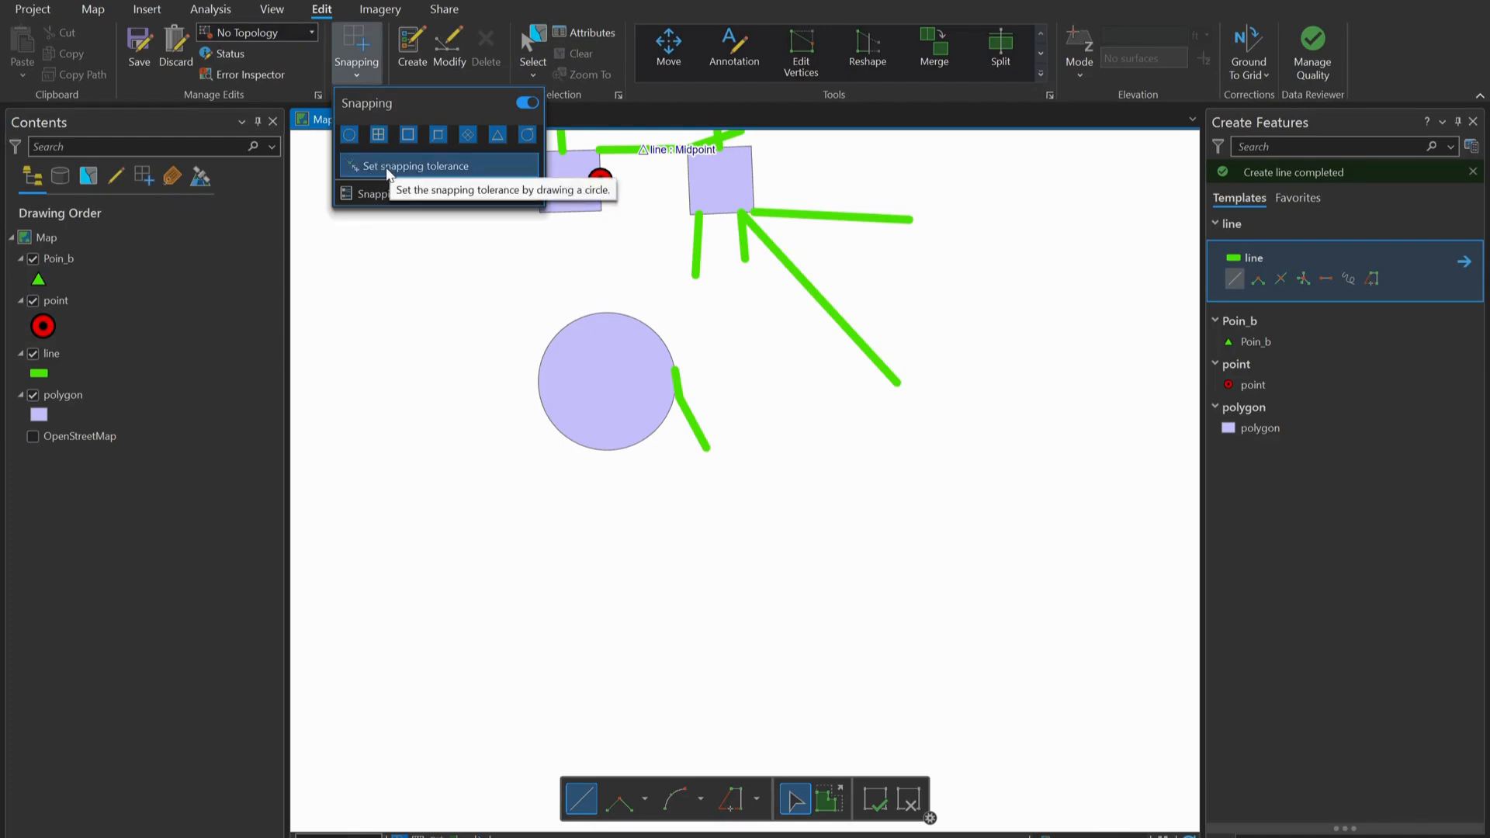
{"action": "left_click", "coordinate": [384, 166]}
{"action": "scroll", "coordinate": [895, 445], "scroll_direction": "down", "scroll_amount": 2}
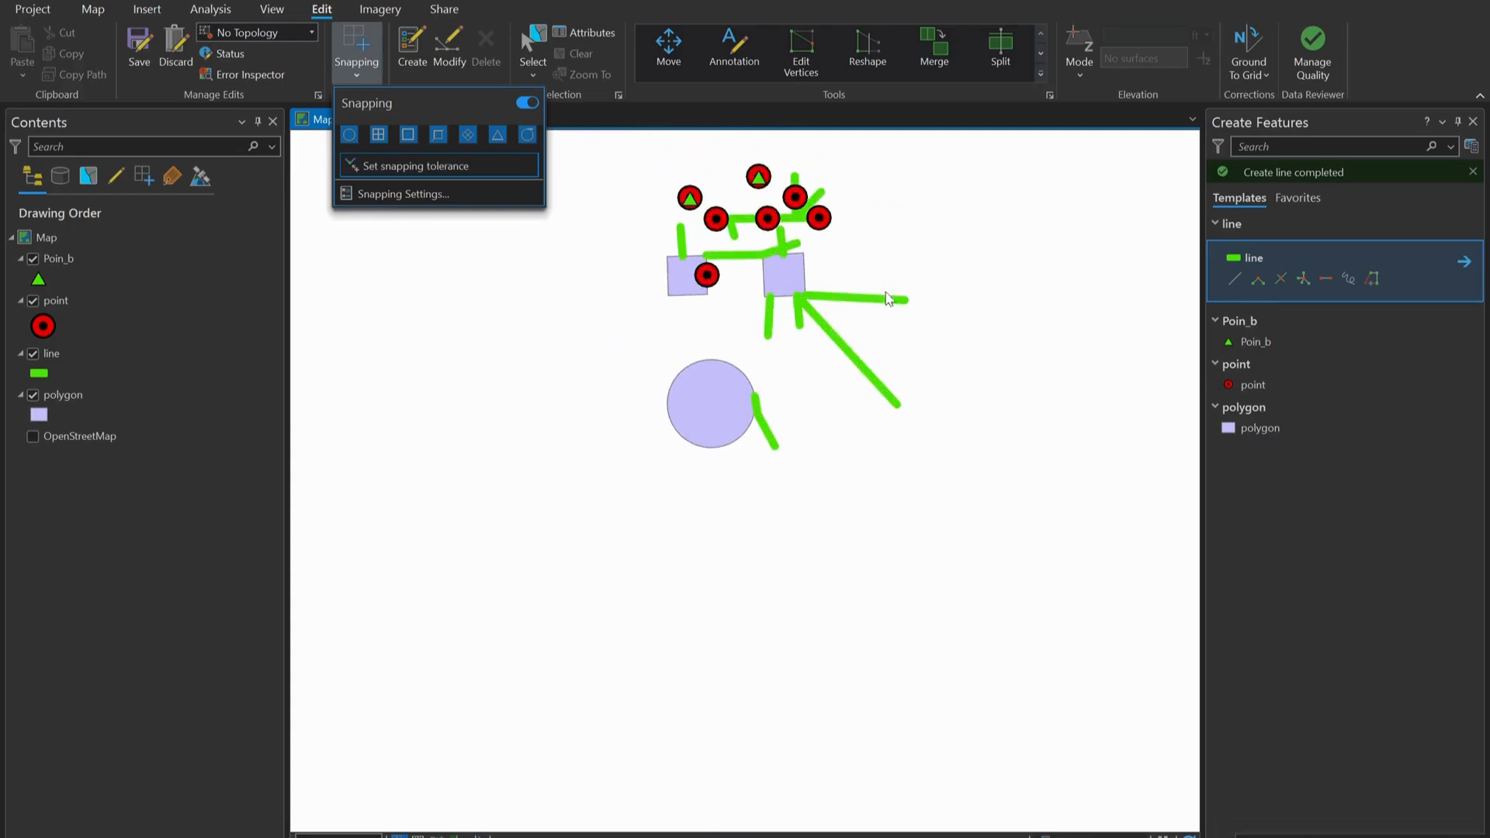
{"action": "left_click", "coordinate": [890, 252]}
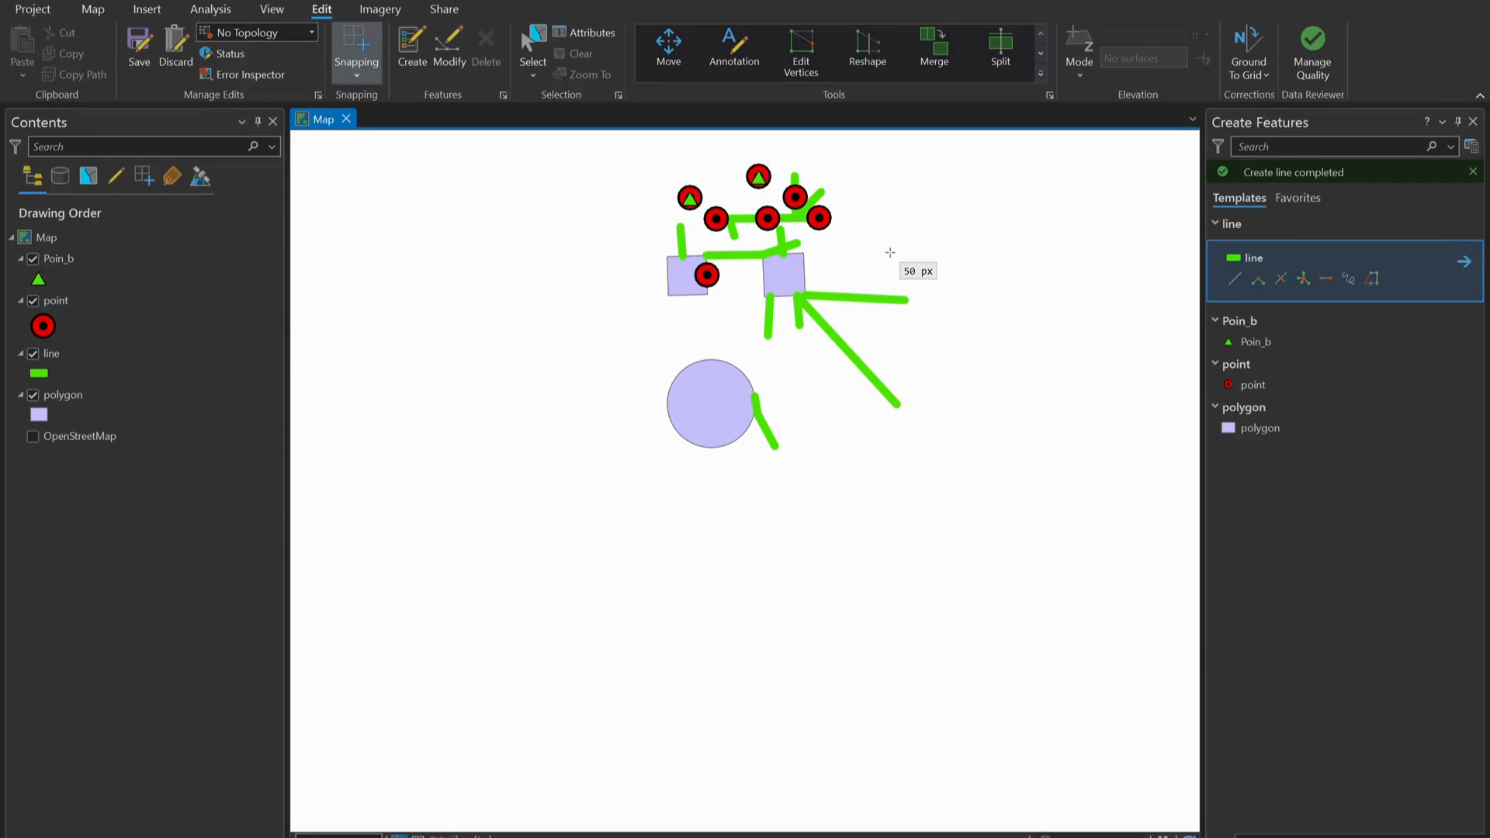